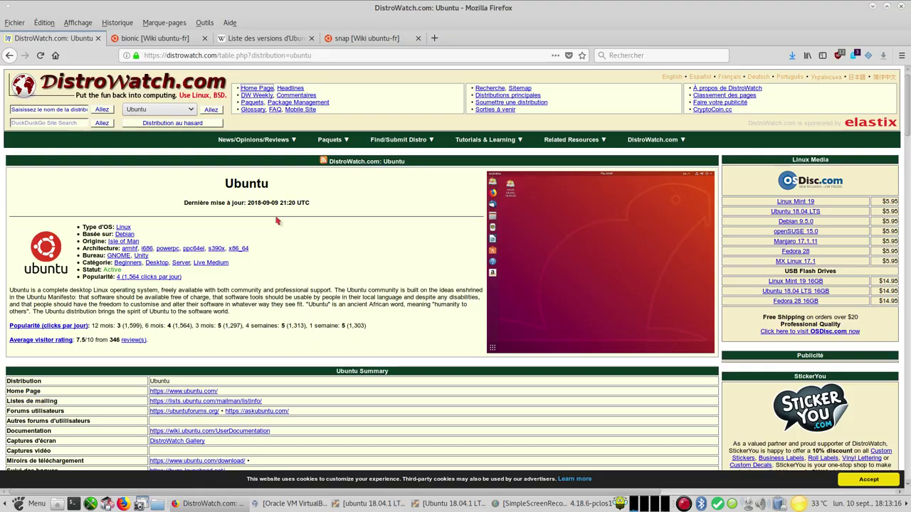
- Examine the DistroWatch page for Ubuntu, from the distribution description and summary to the list of recent releases and headlines
scroll(277, 220, down, 10)
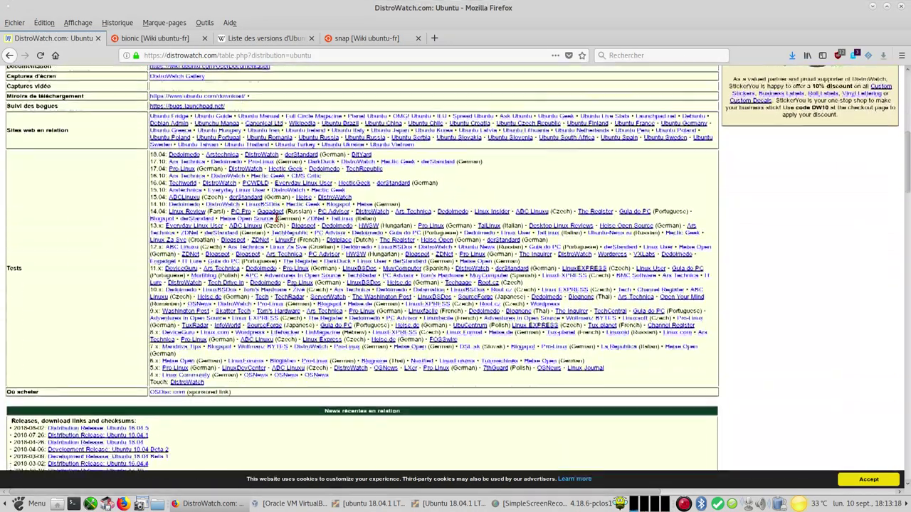
scroll(277, 220, down, 5)
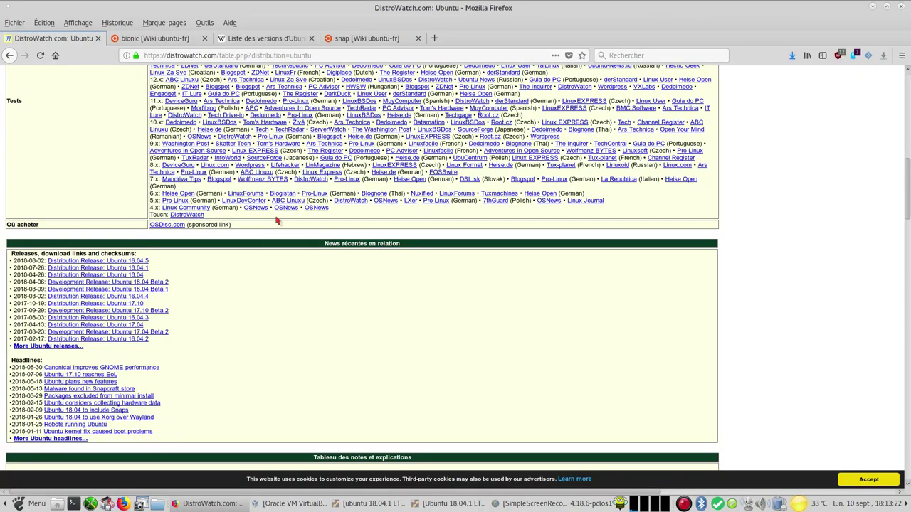
scroll(278, 221, up, 15)
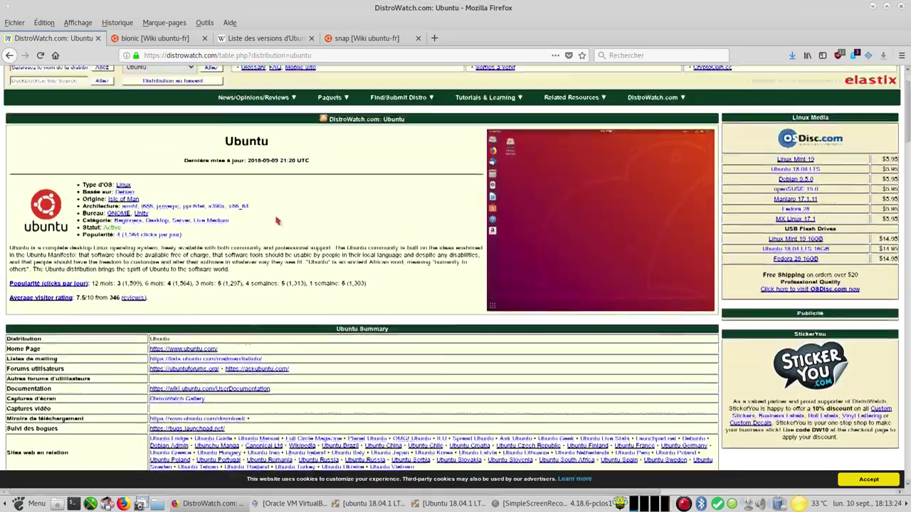
scroll(276, 221, down, 14)
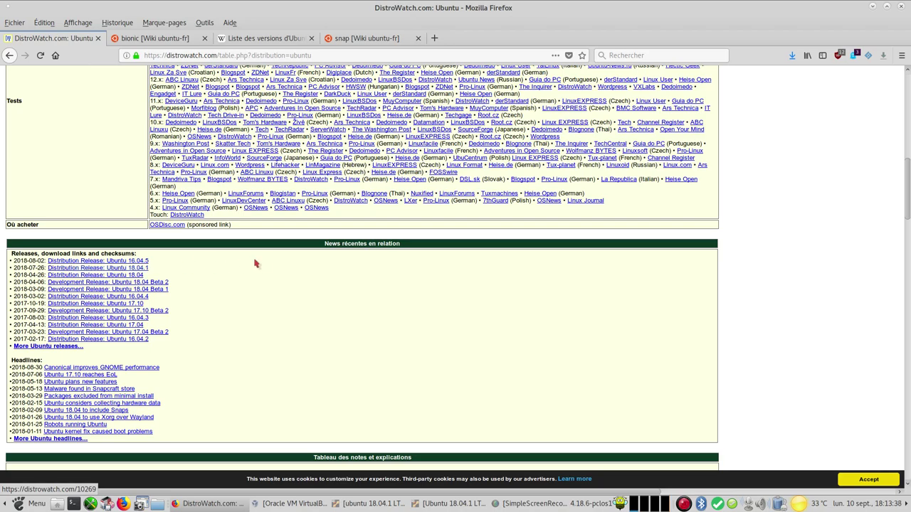
scroll(256, 260, up, 10)
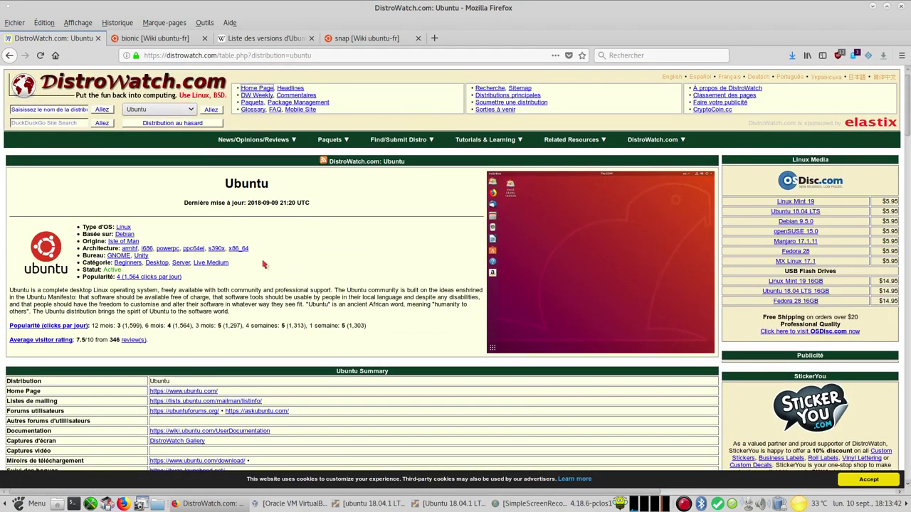
scroll(263, 264, down, 5)
scroll(263, 264, up, 5)
scroll(263, 265, down, 3)
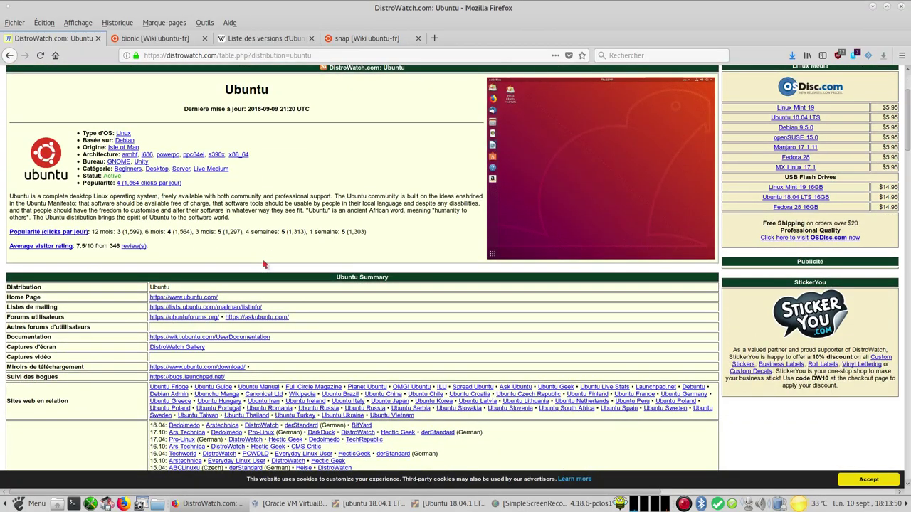
scroll(263, 265, down, 15)
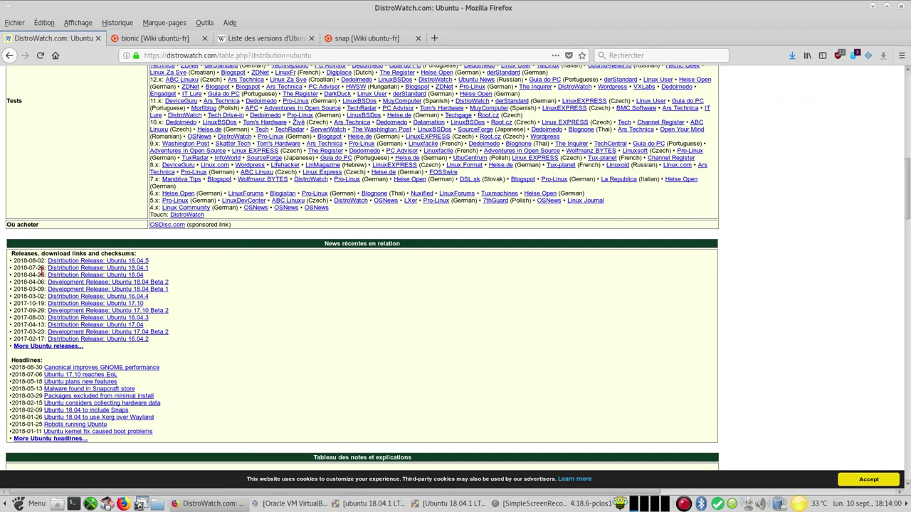
scroll(297, 299, up, 10)
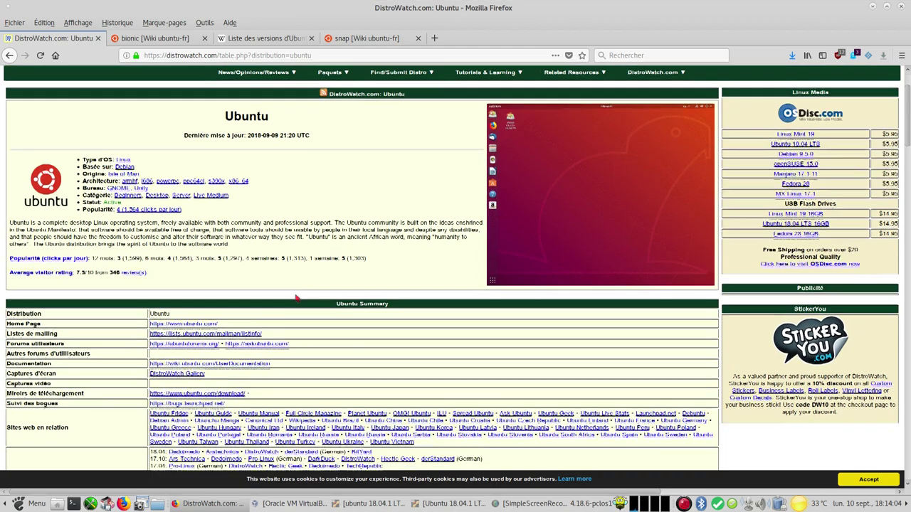
- Open the Ubuntu home page in a new tab and request the Ubuntu Desktop 18.04 LTS download
scroll(297, 299, down, 2)
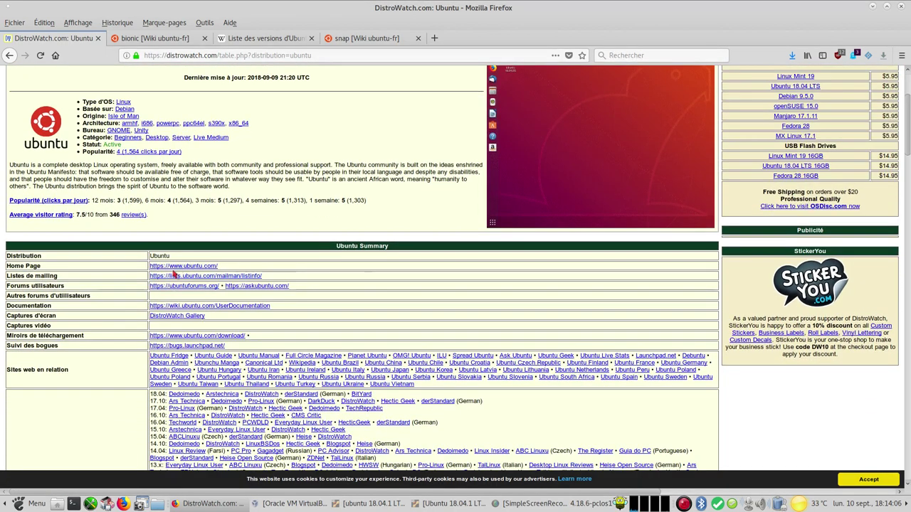
right_click(176, 266)
click(198, 275)
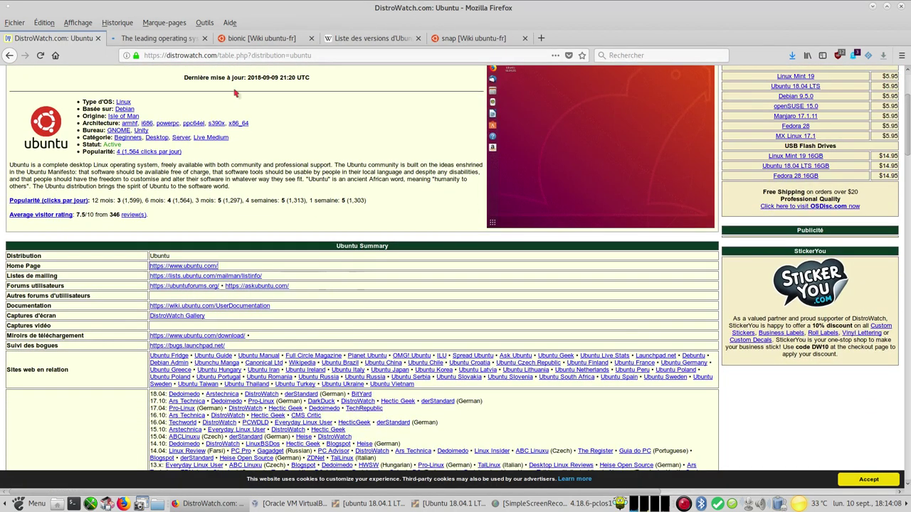
click(153, 39)
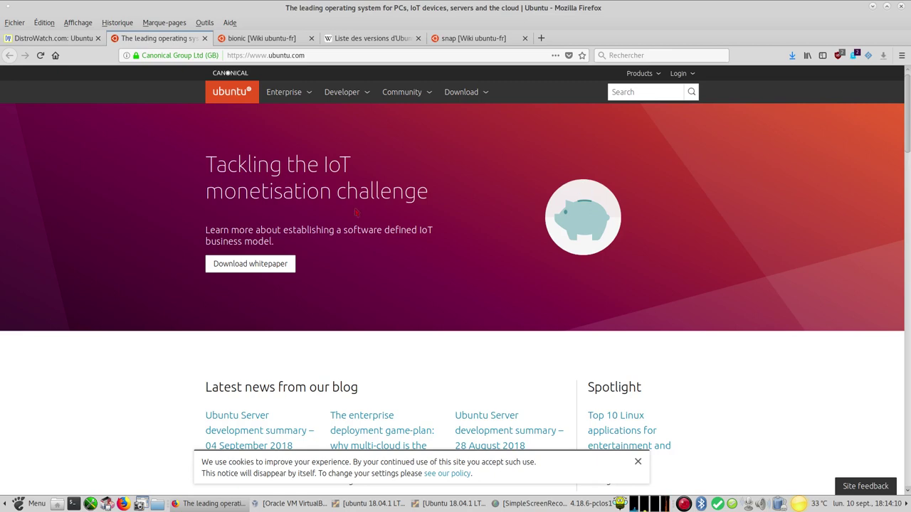
click(469, 94)
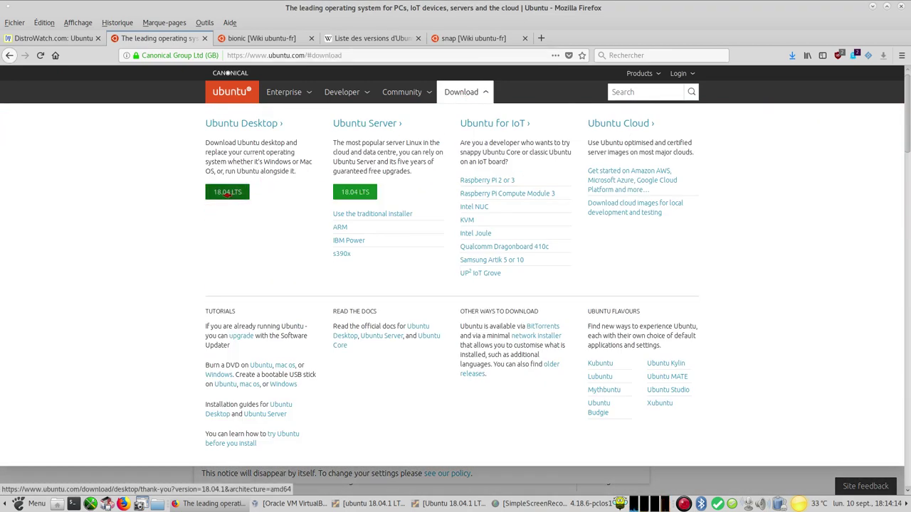
click(227, 192)
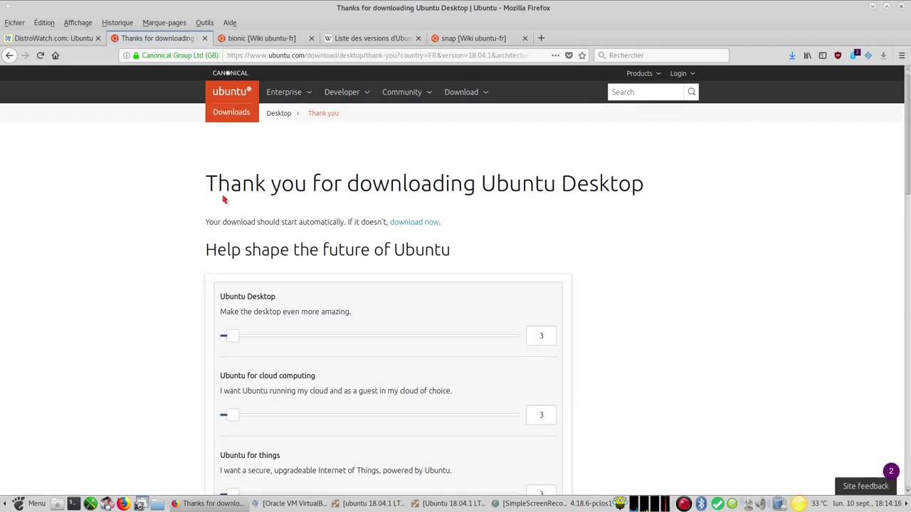
- Cancel the download of ubuntu-18.04.1-desktop-amd64.iso and close the Ubuntu download tab
scroll(163, 301, down, 5)
scroll(160, 299, down, 3)
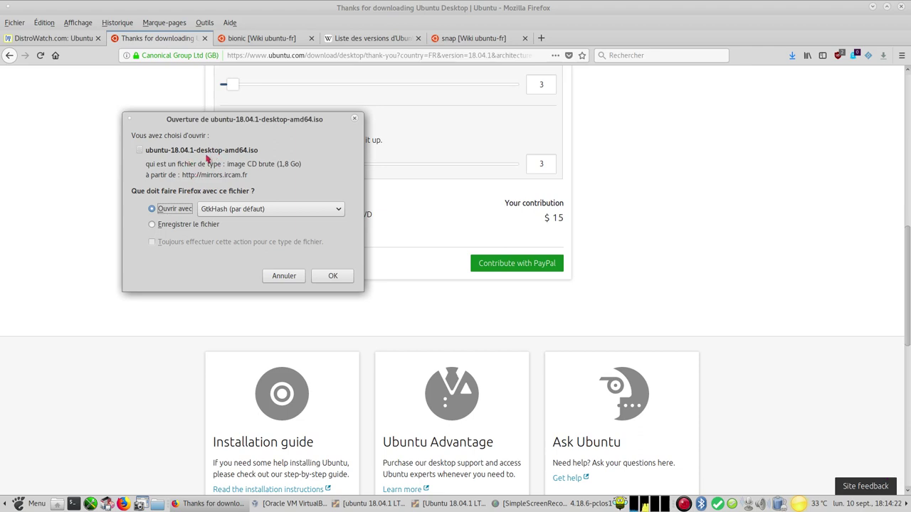
click(282, 276)
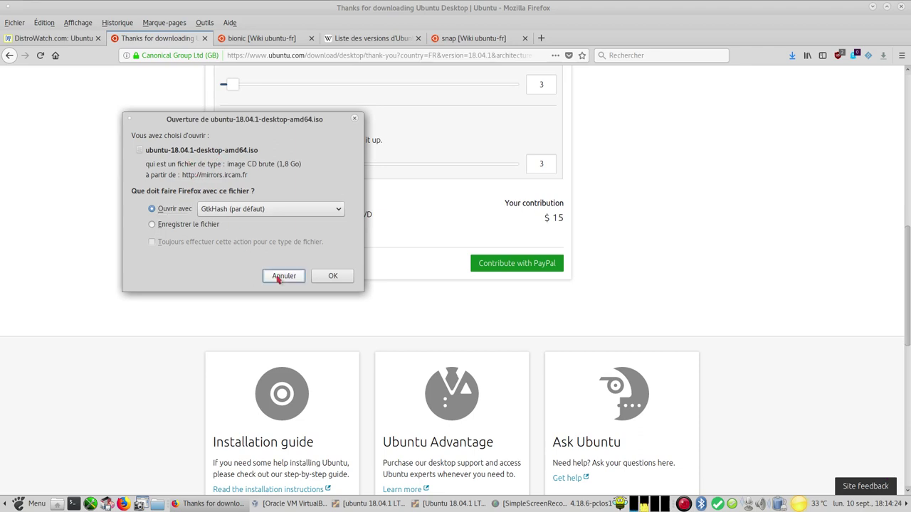
click(205, 38)
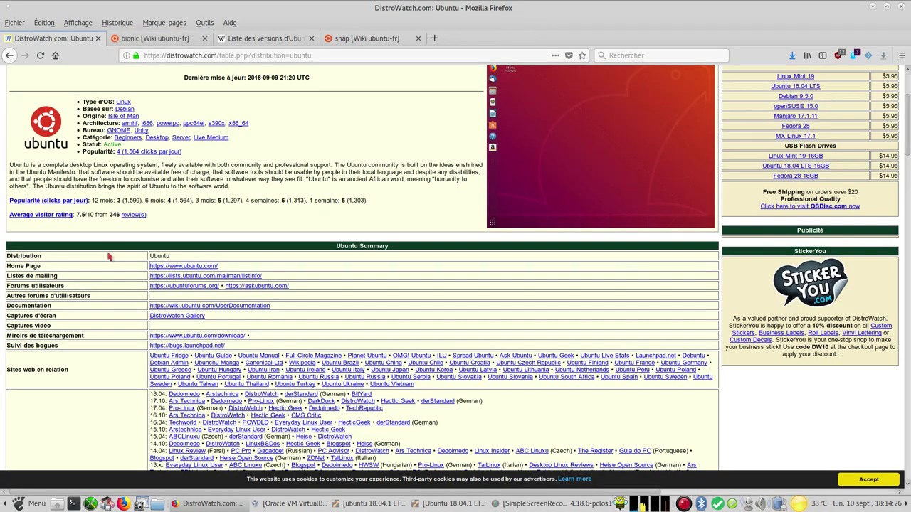
- Open the Ubuntu flavours page through DistroWatch's download mirror link and look over the official flavours
scroll(114, 278, down, 2)
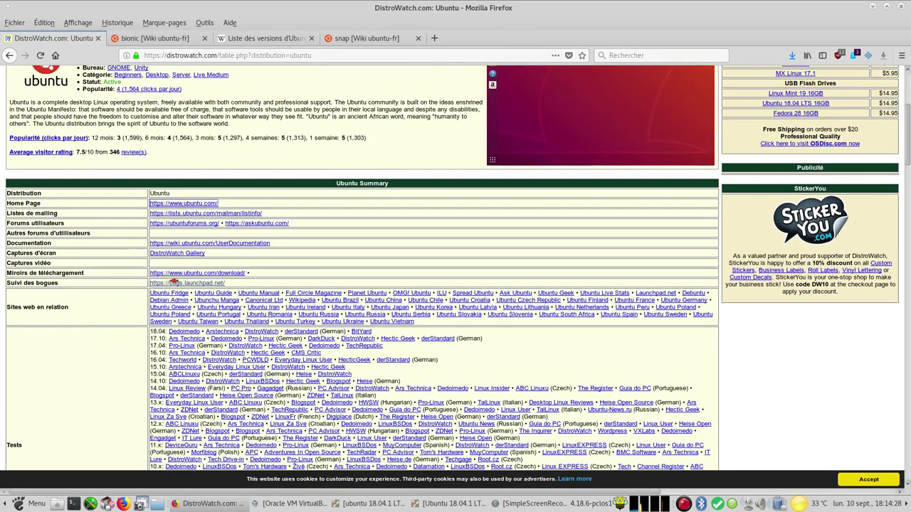
click(210, 274)
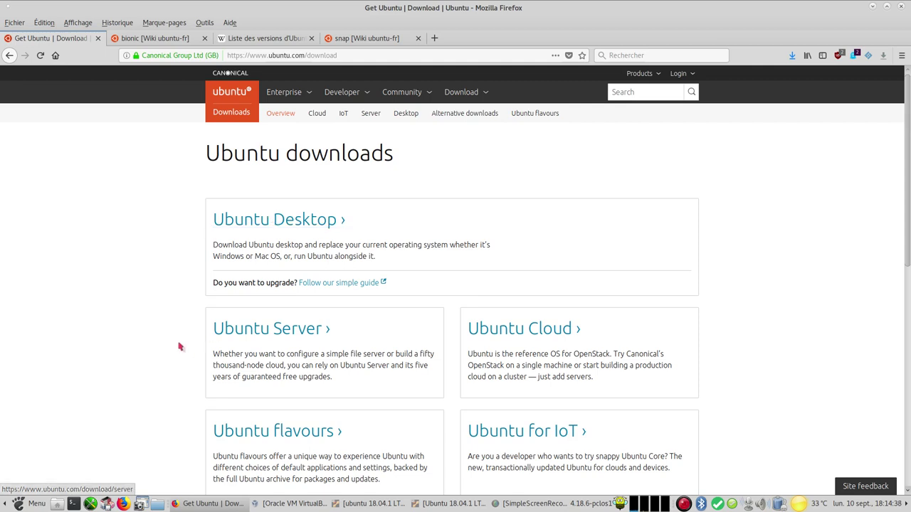
scroll(273, 221, down, 5)
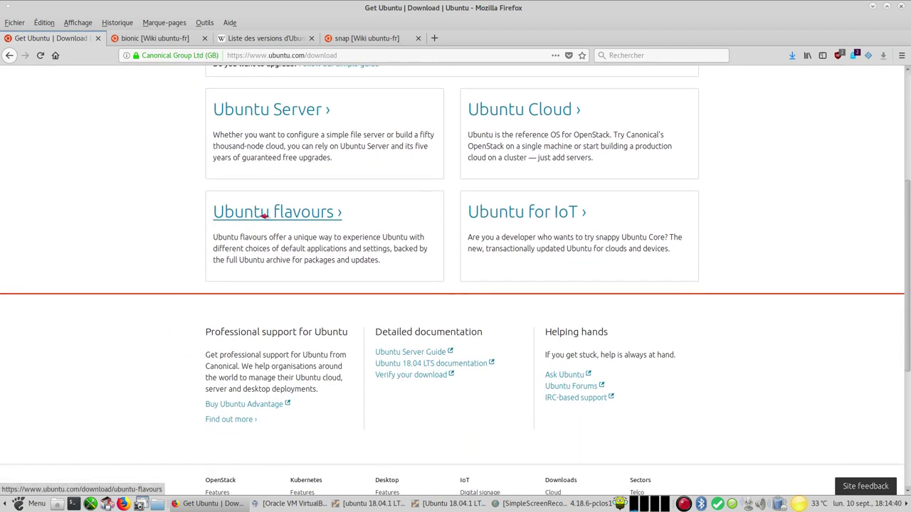
click(263, 217)
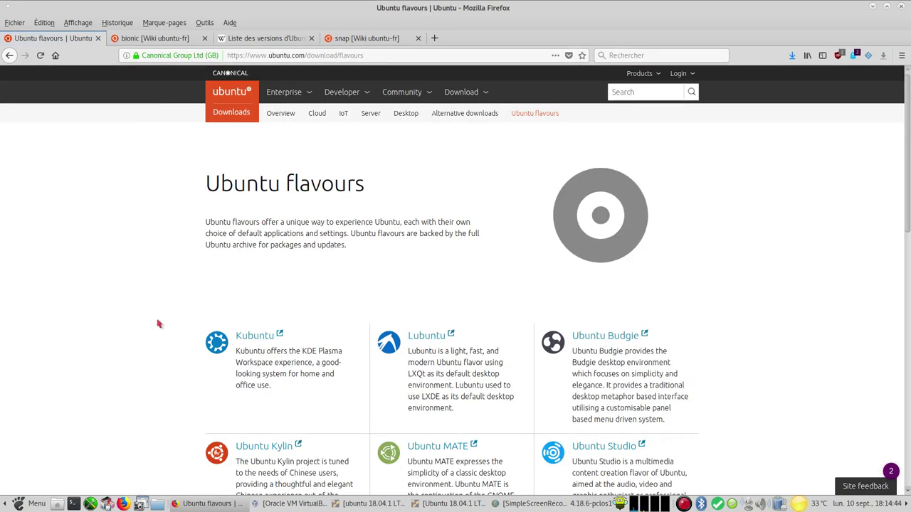
scroll(159, 325, down, 3)
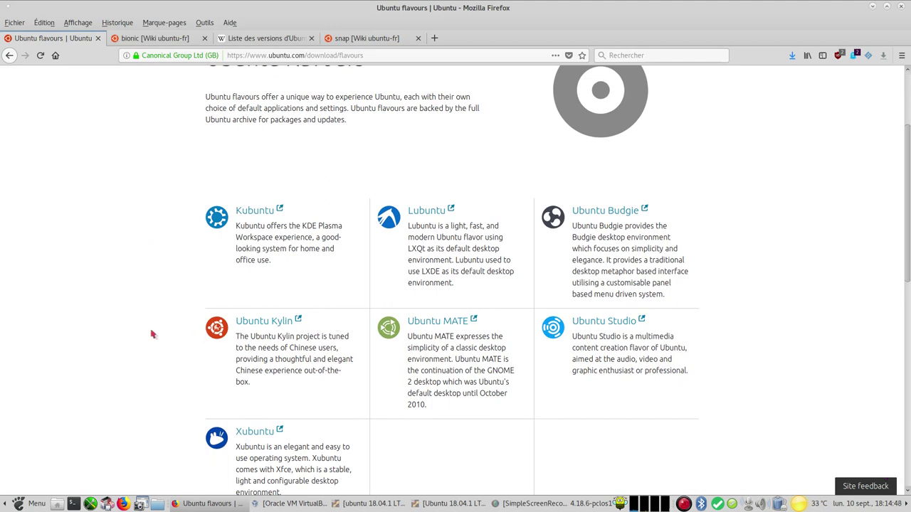
scroll(155, 316, up, 3)
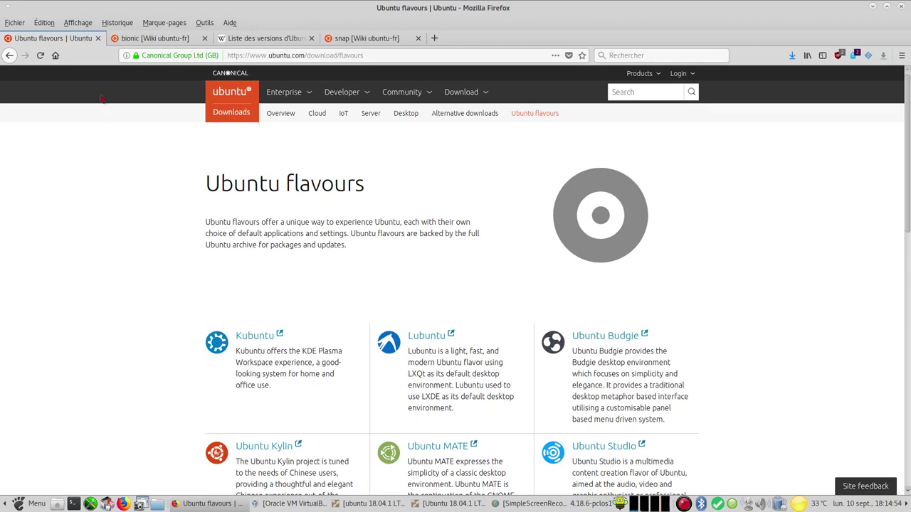
- Close the Ubuntu flavours page and review the bionic wiki page's maintenance periods and changes per variant
click(98, 38)
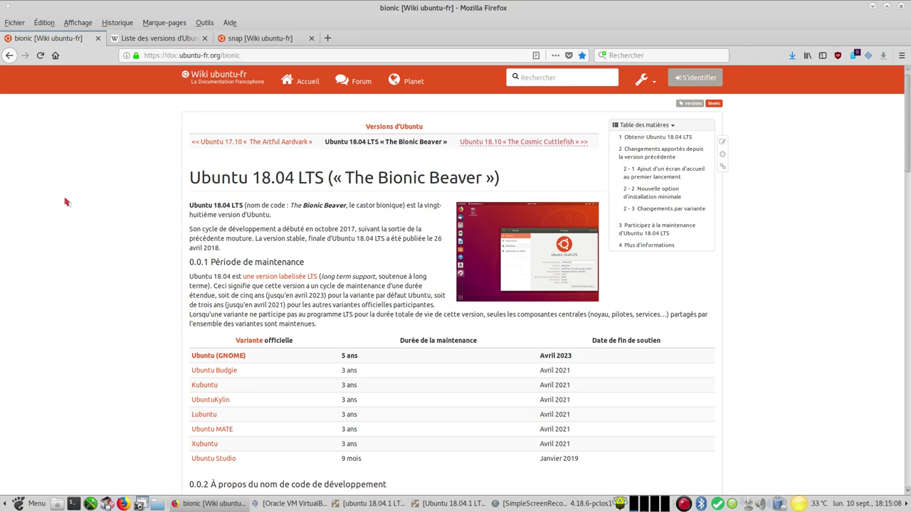
scroll(65, 202, down, 5)
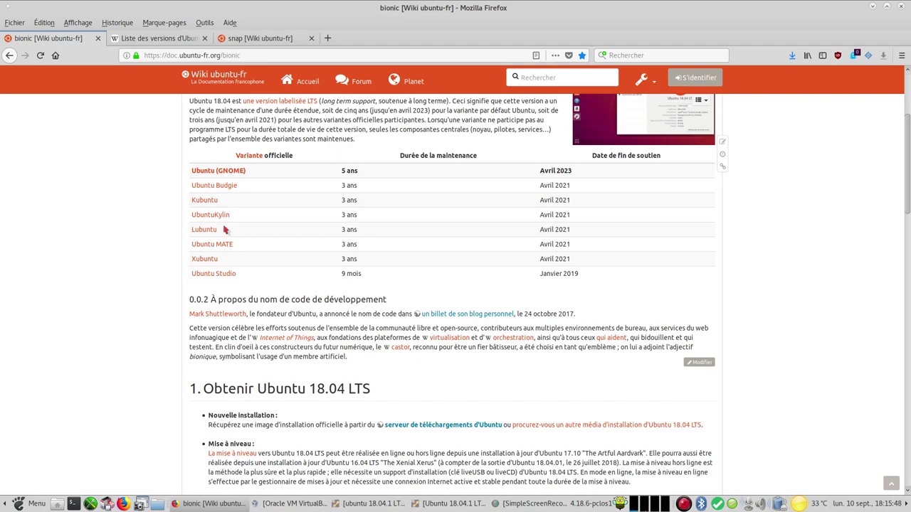
scroll(51, 260, down, 15)
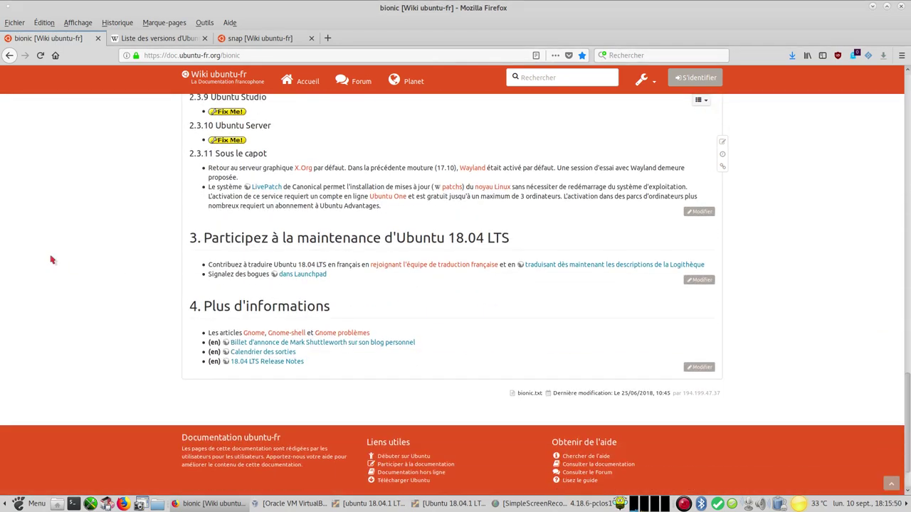
scroll(52, 261, up, 8)
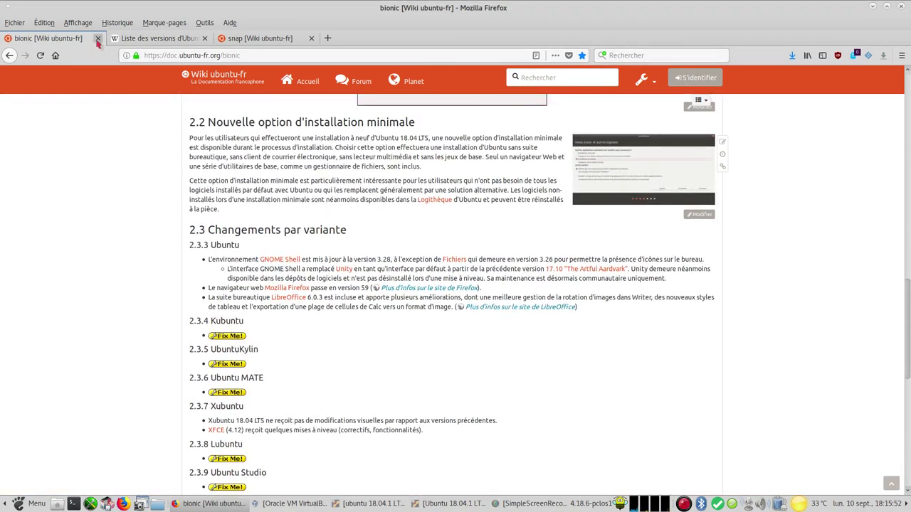
- Close the bionic wiki page and examine the Wikipedia table of Ubuntu versions with their publication and end-of-support dates
click(98, 38)
scroll(68, 240, up, 15)
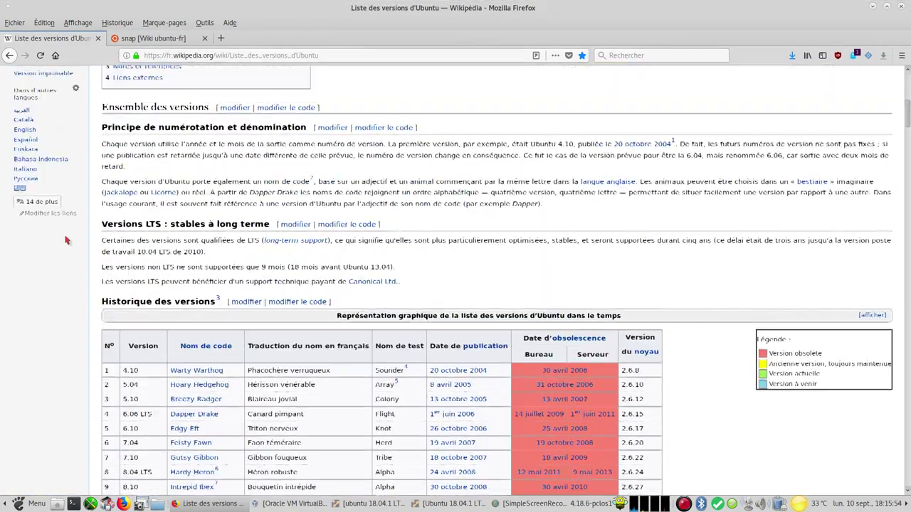
scroll(68, 241, down, 10)
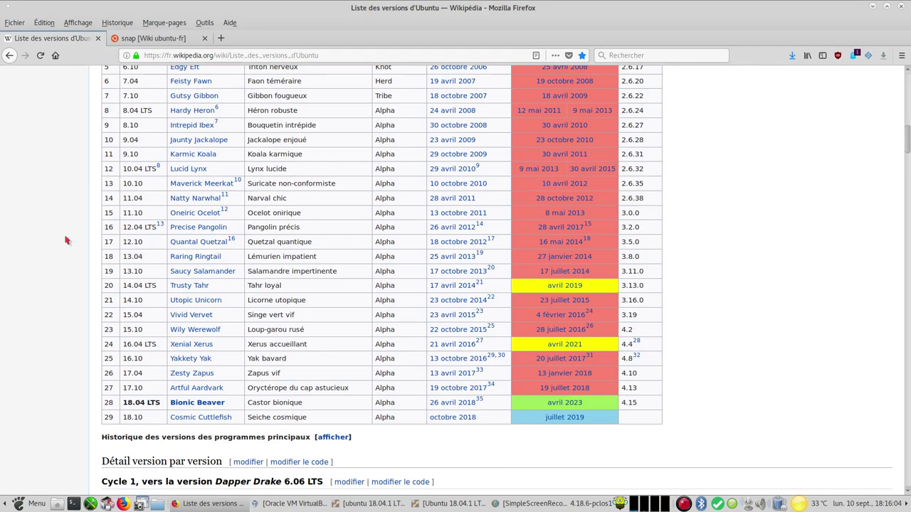
scroll(64, 240, down, 2)
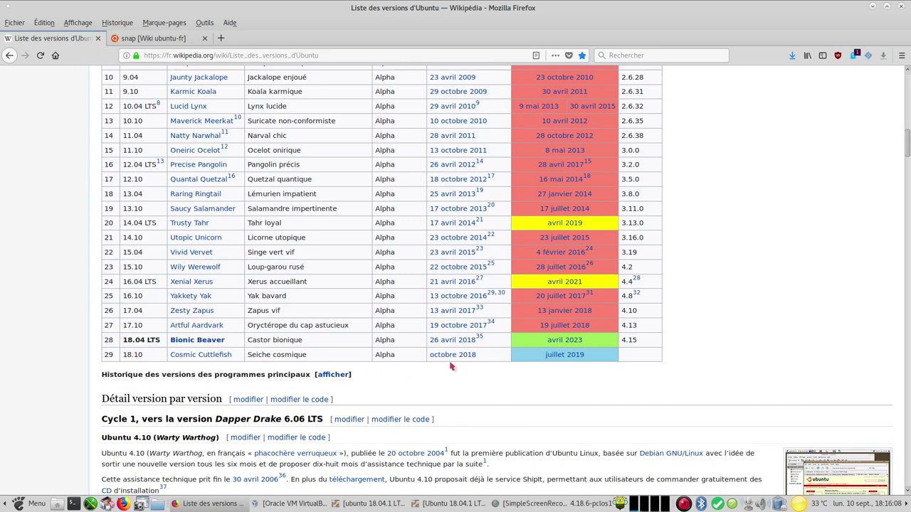
mouse_move(453, 358)
scroll(37, 312, down, 5)
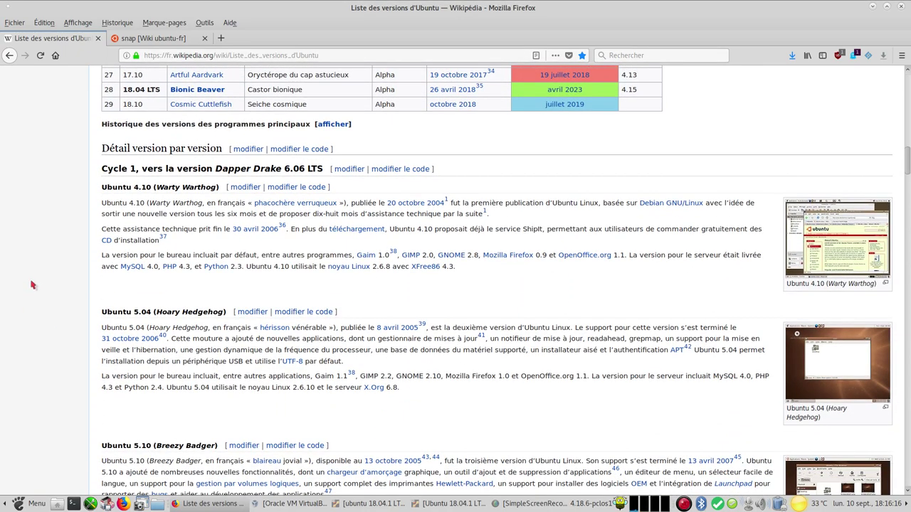
scroll(32, 284, up, 8)
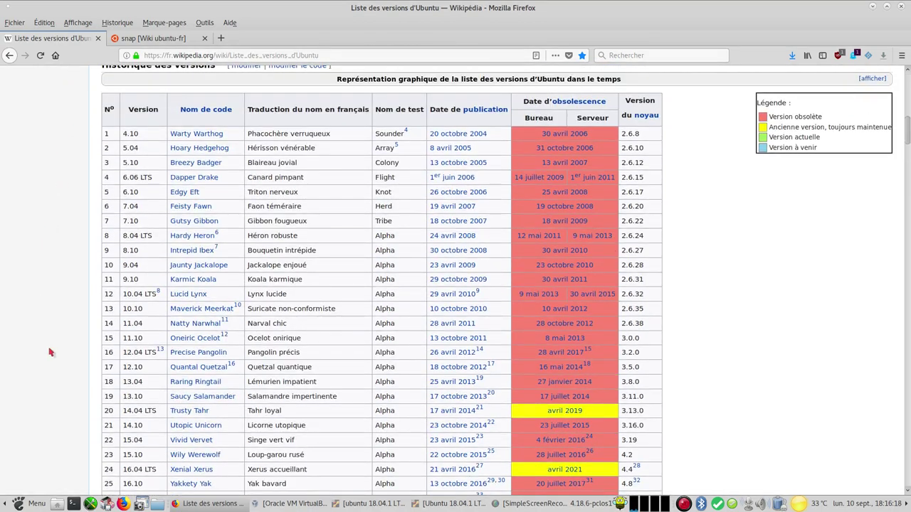
scroll(49, 352, down, 3)
scroll(50, 342, up, 4)
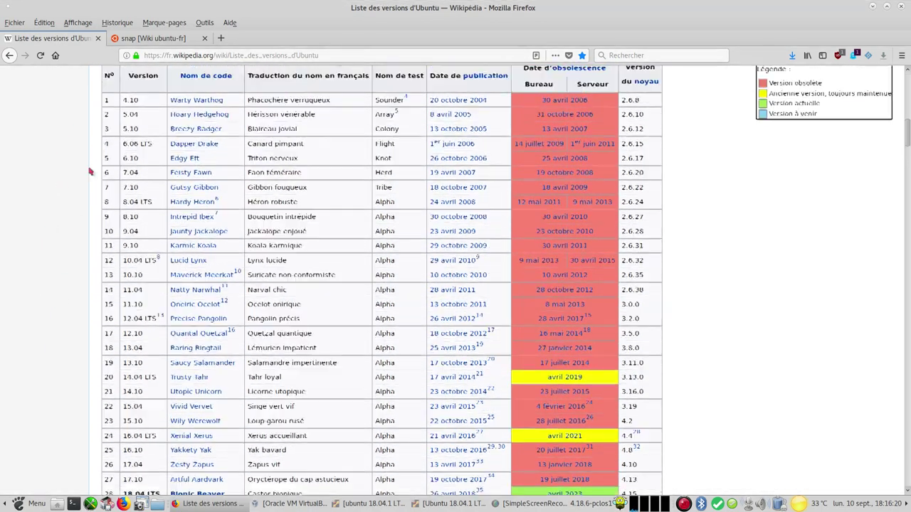
- Close the Wikipedia version list and read the Format Snap wiki page's sections on installing, updating and available software
click(98, 38)
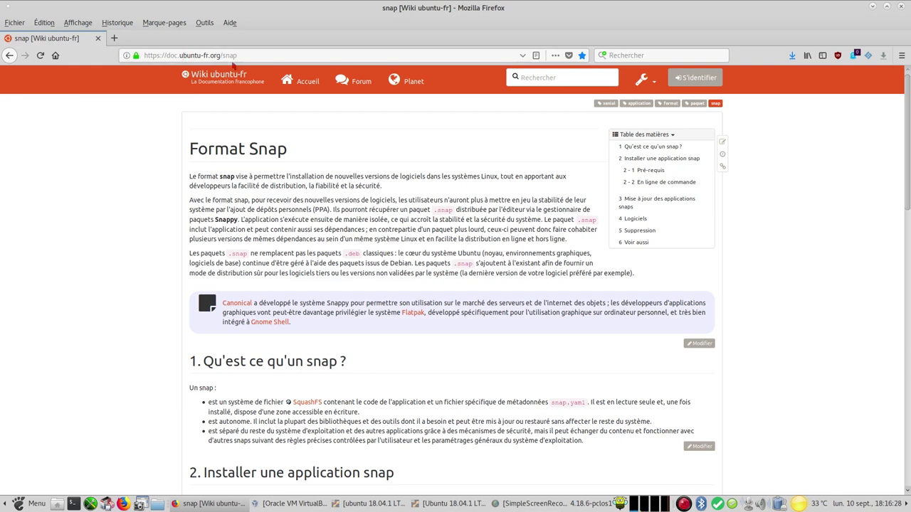
scroll(106, 269, down, 7)
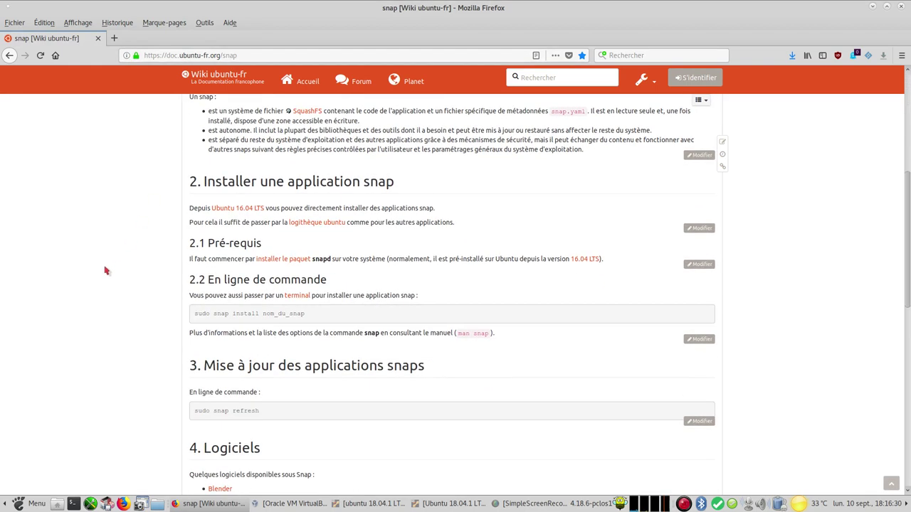
scroll(105, 270, down, 4)
scroll(106, 271, down, 2)
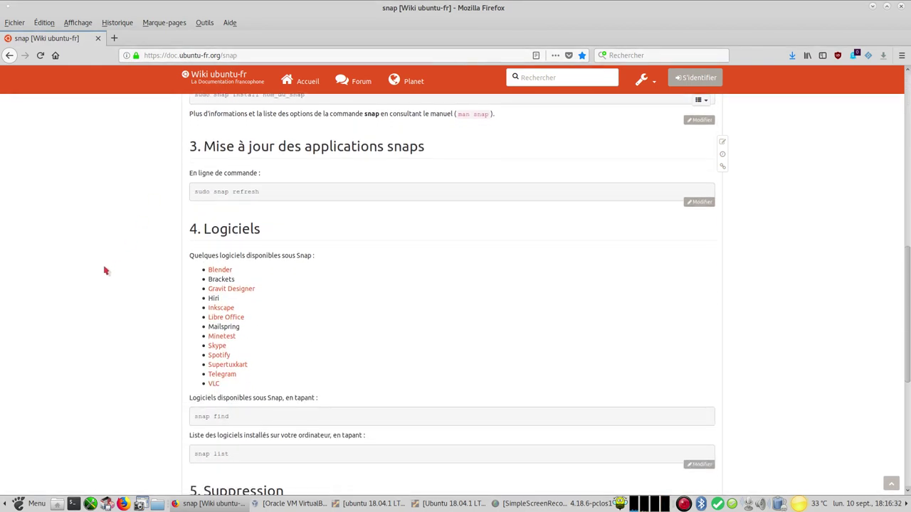
- Read the Snap wiki page's Suppression and Voir aussi sections and close the browser
scroll(105, 270, down, 4)
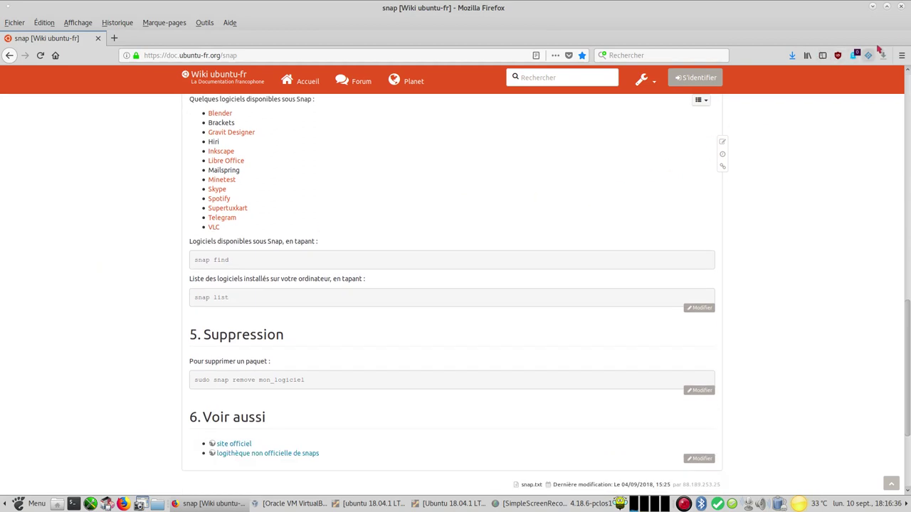
click(902, 7)
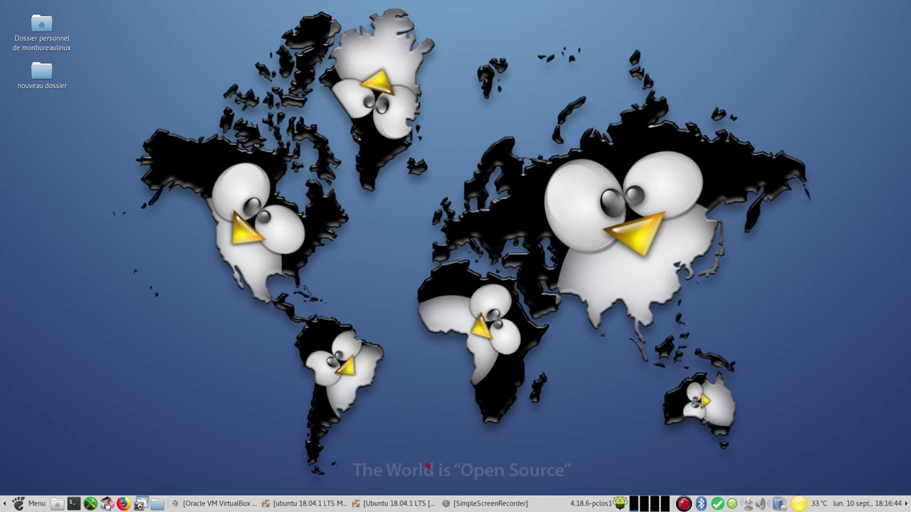
- Switch to the Ubuntu 18.04.1 LTS virtual machine in VirtualBox, maximize its window and move the installer's Welcome window nearer the centre
click(301, 507)
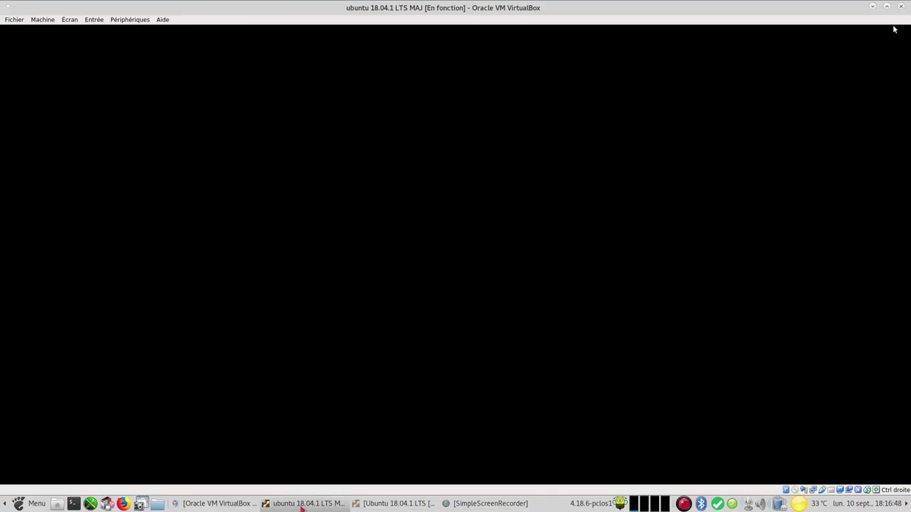
click(303, 507)
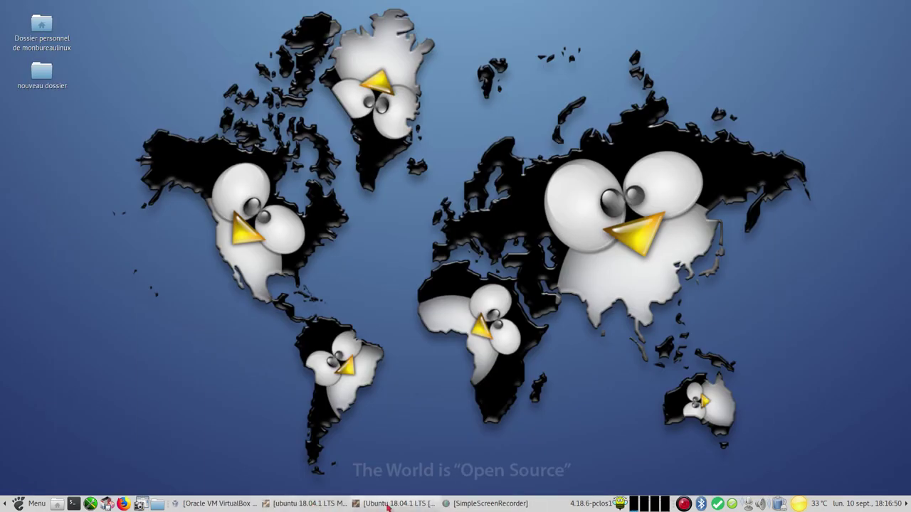
click(388, 505)
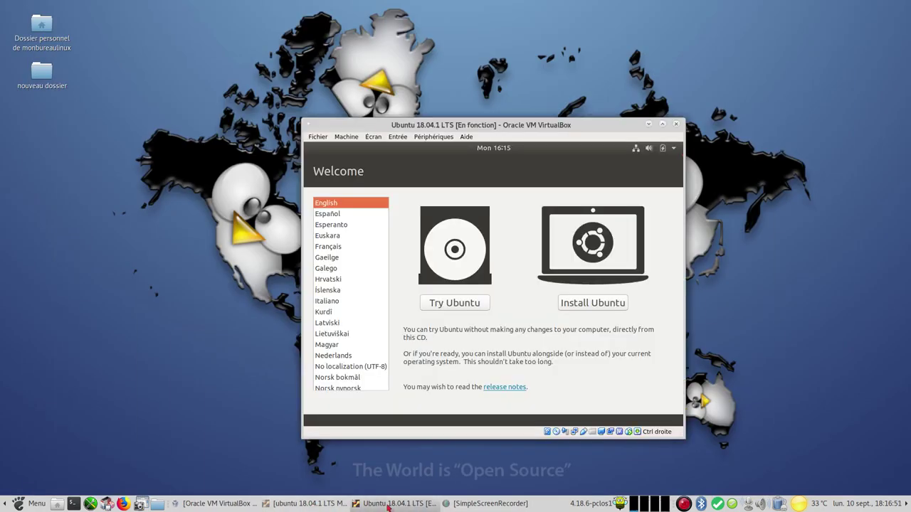
click(663, 125)
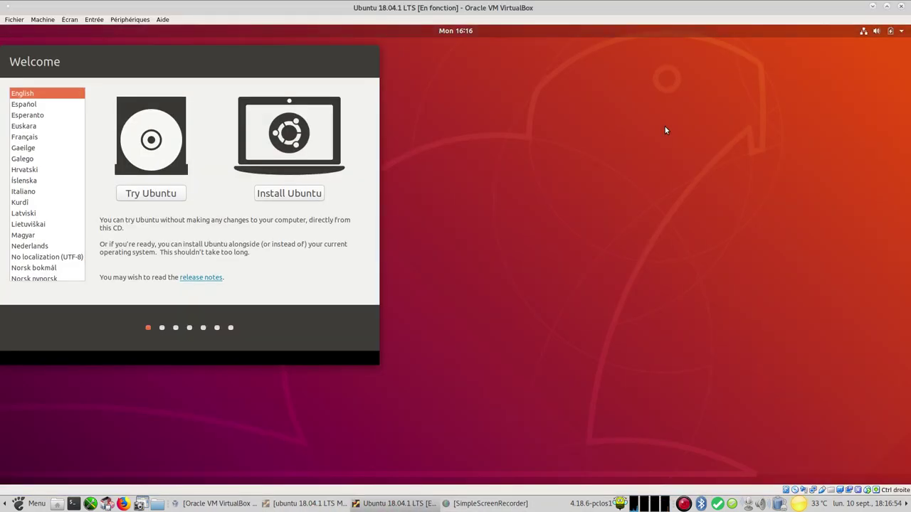
drag(230, 57, 533, 71)
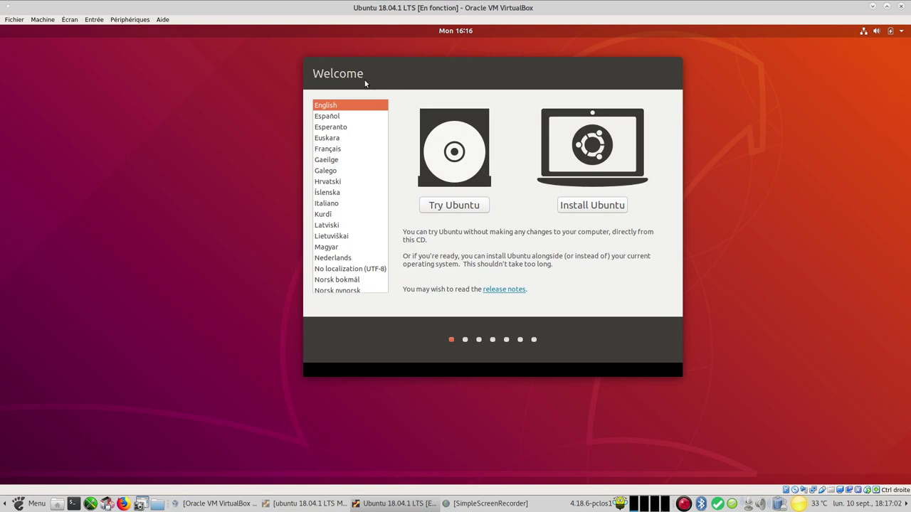
- Start installing Ubuntu in Français, and test the keyboard layout with "azqsd" before accepting it
click(328, 149)
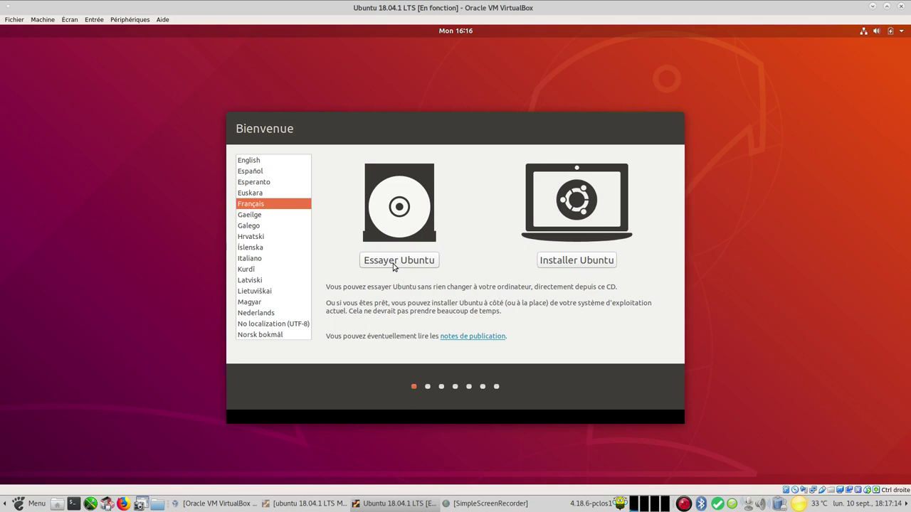
click(592, 261)
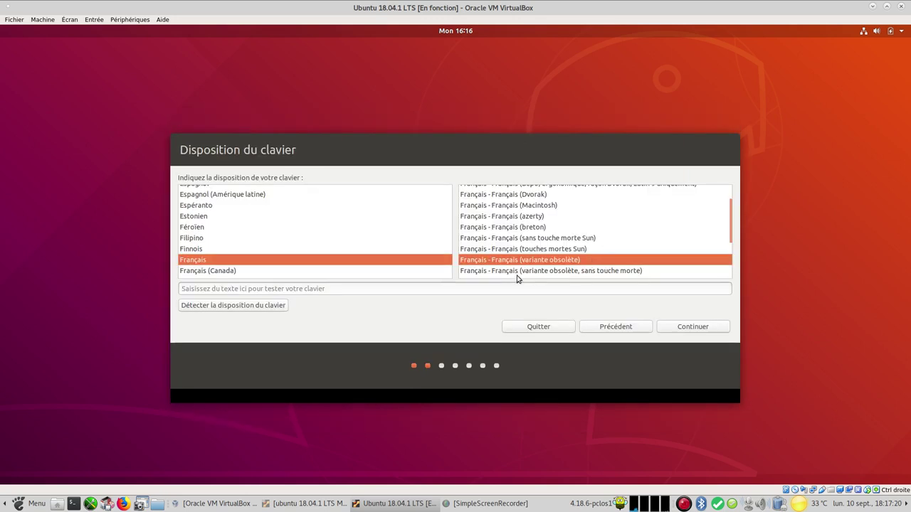
click(442, 289)
text(azqsd)
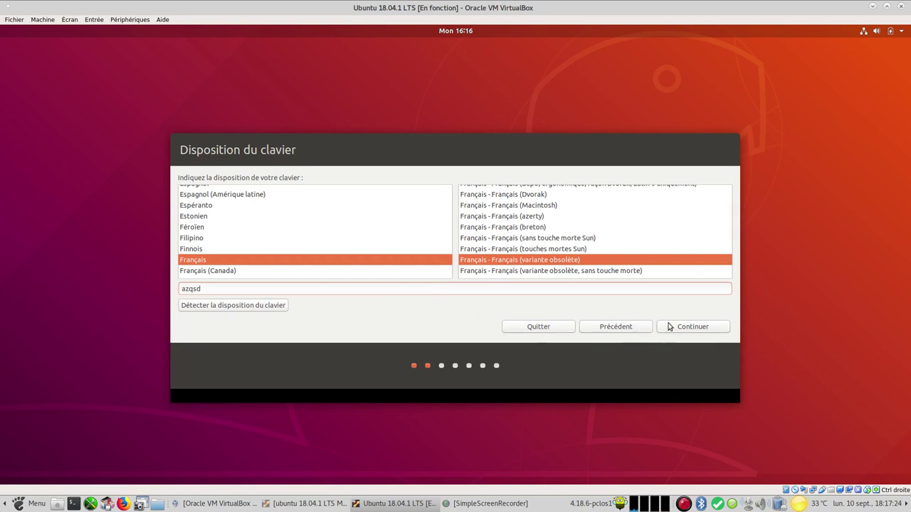
click(693, 331)
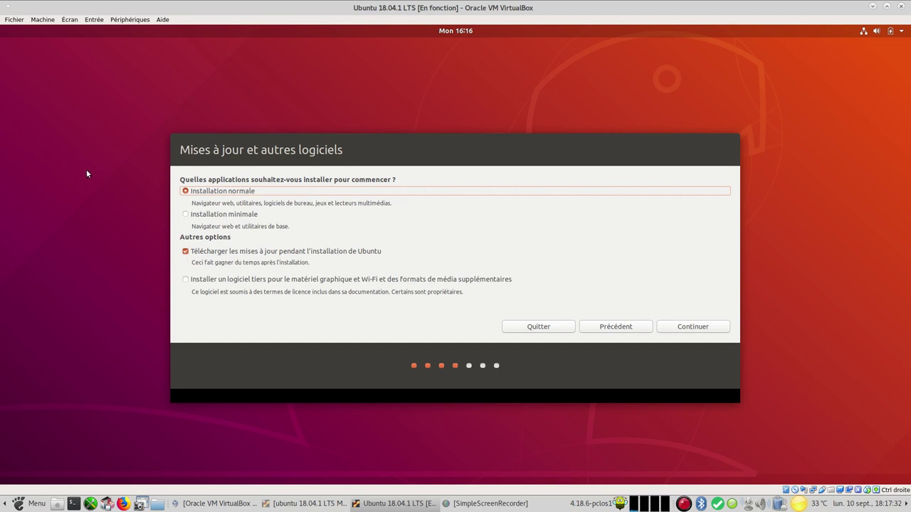
- Include third-party graphics, Wi-Fi and media software in the normal installation, and apply the disk changes to erase the disk and install Ubuntu
click(187, 281)
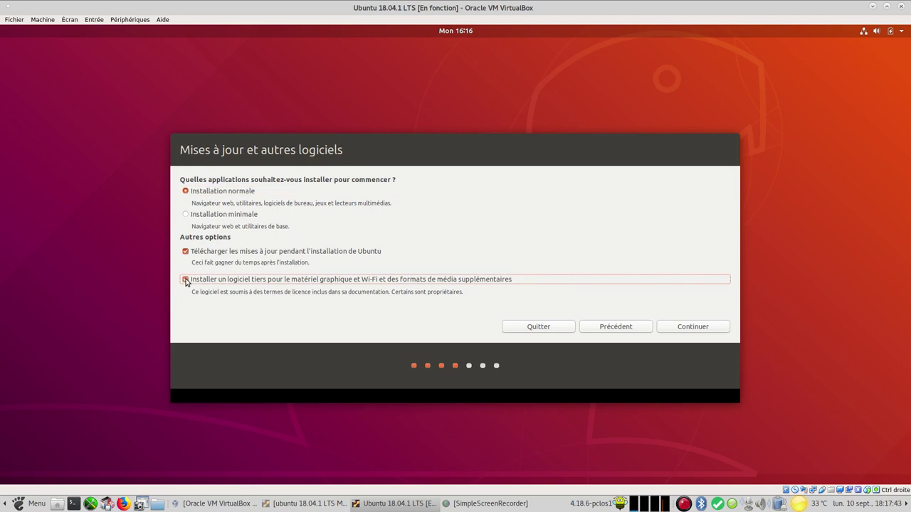
click(703, 331)
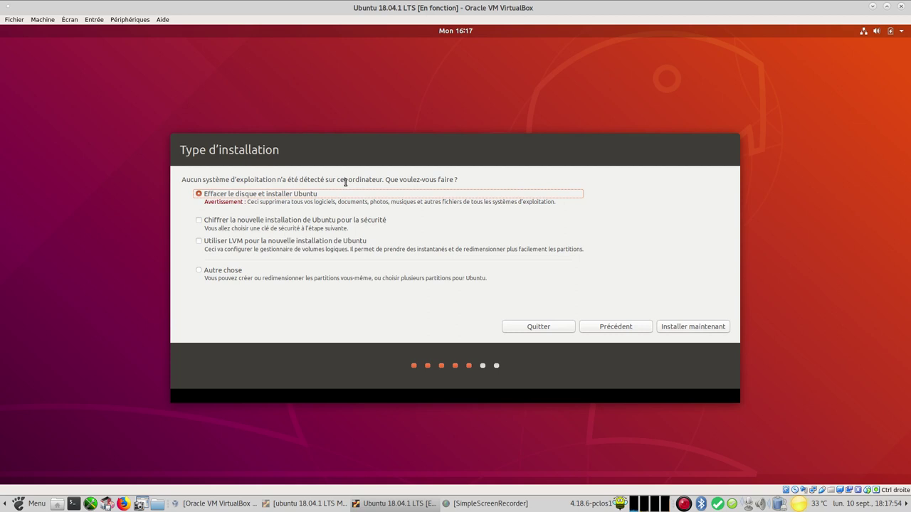
click(695, 327)
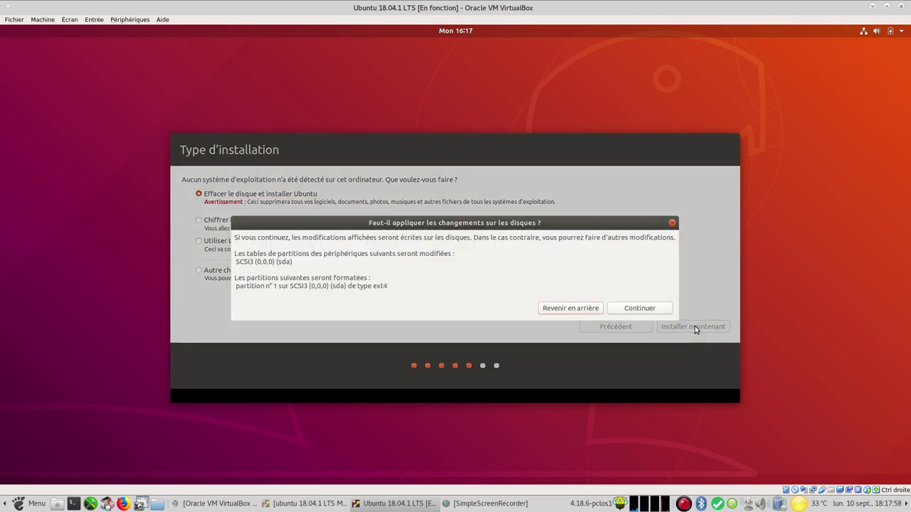
click(634, 310)
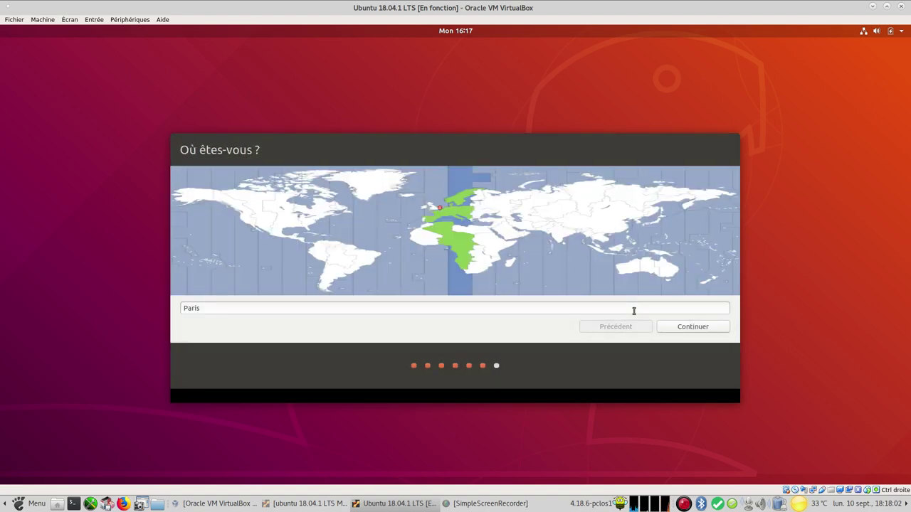
- Accept Paris as the location and create the user account, entering the user's name and the account password with its confirmation
click(684, 329)
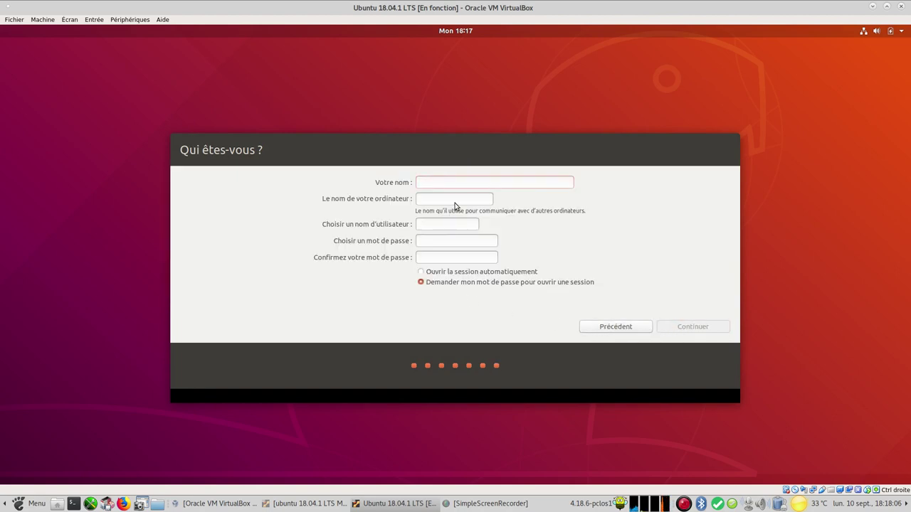
text(monburea)
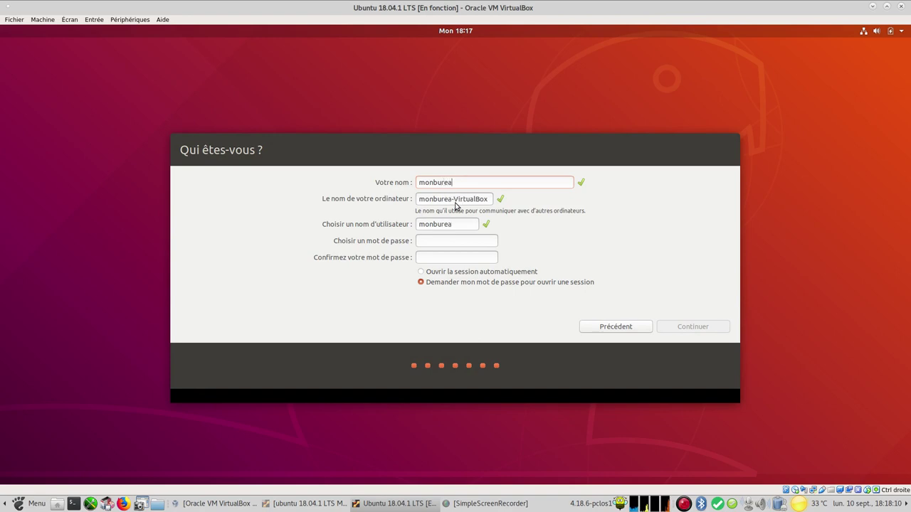
text(ulinux)
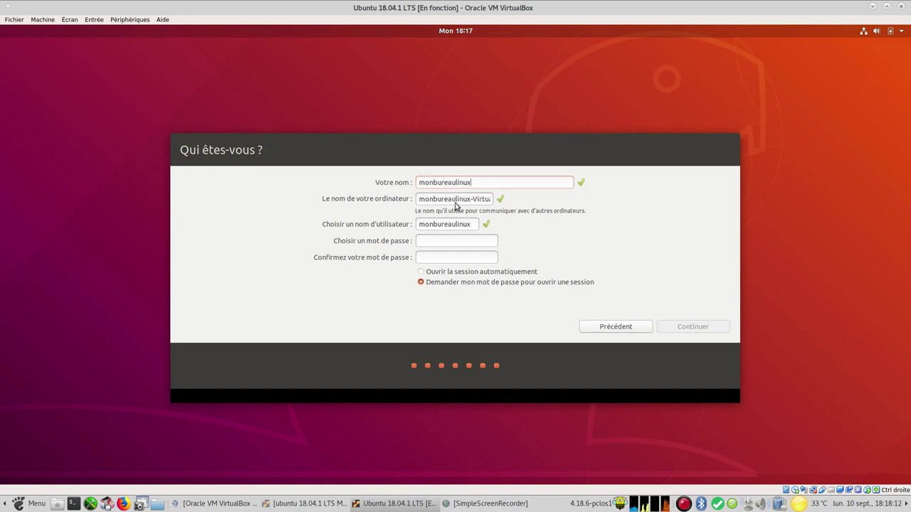
click(443, 244)
text(********)
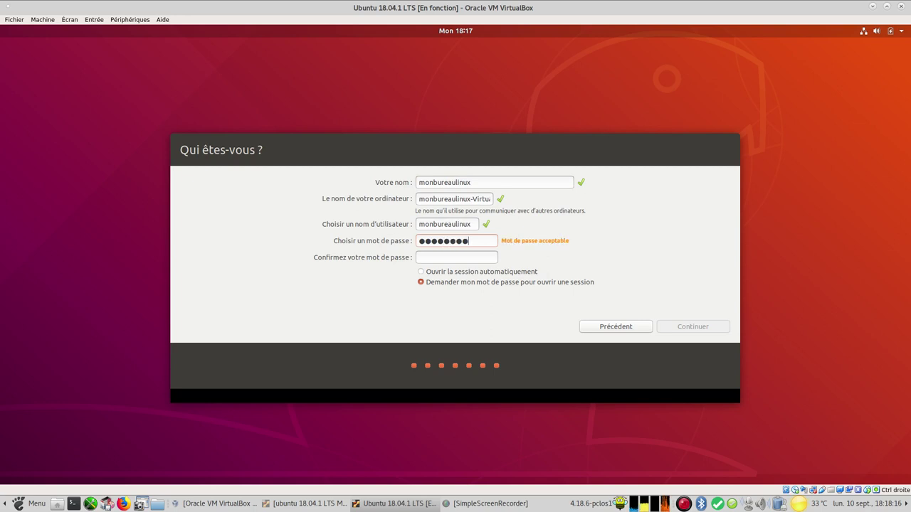
click(432, 258)
text(********)
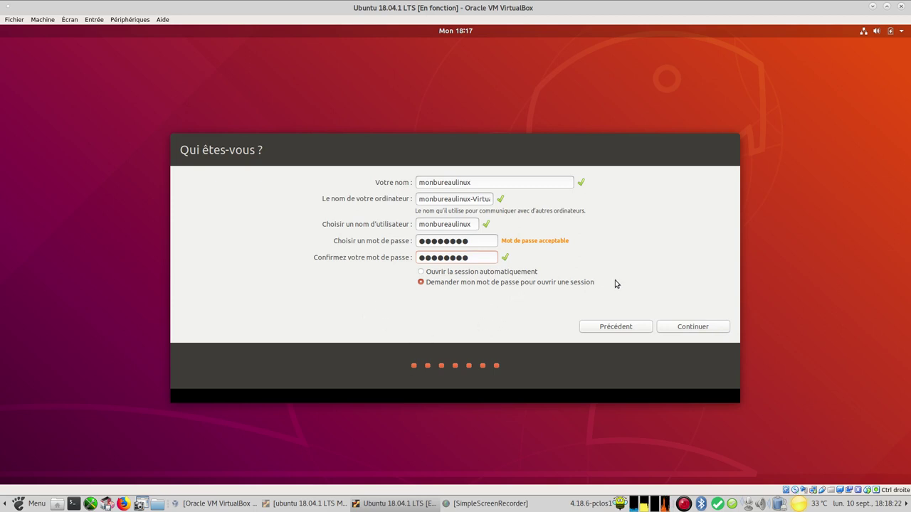
click(695, 328)
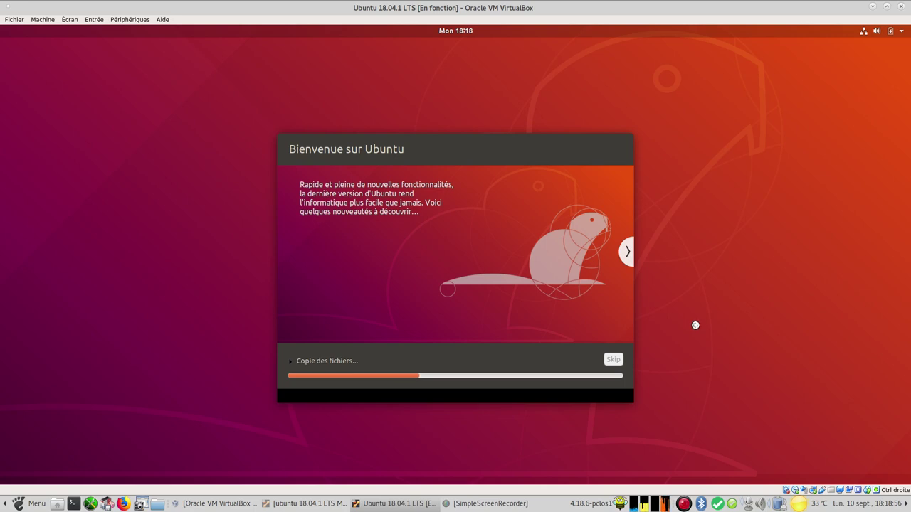
- Browse the installer's slideshow on Ubuntu's software, music, photos, web, office and accessibility features while files are copied
click(627, 254)
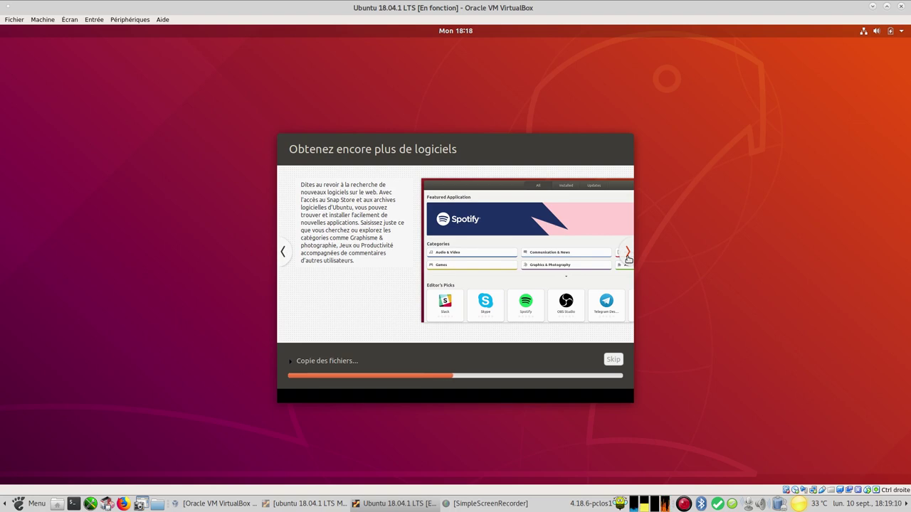
click(628, 254)
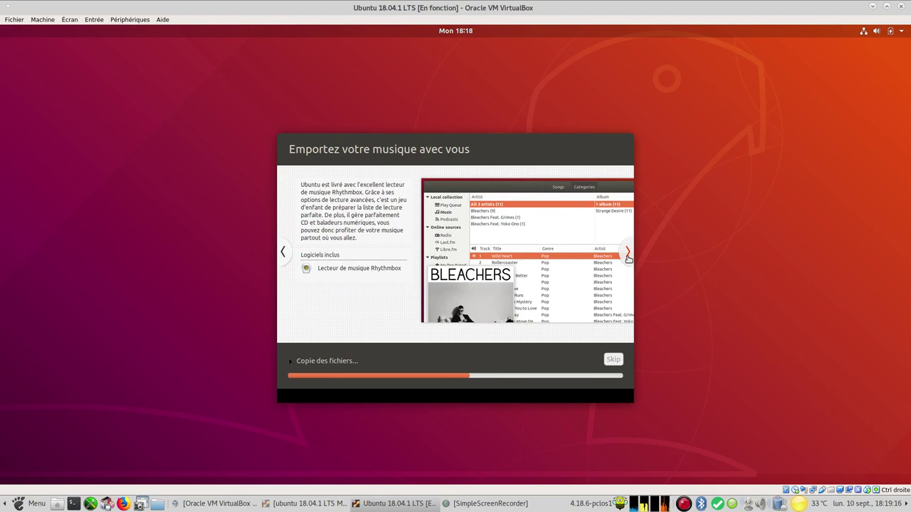
click(628, 255)
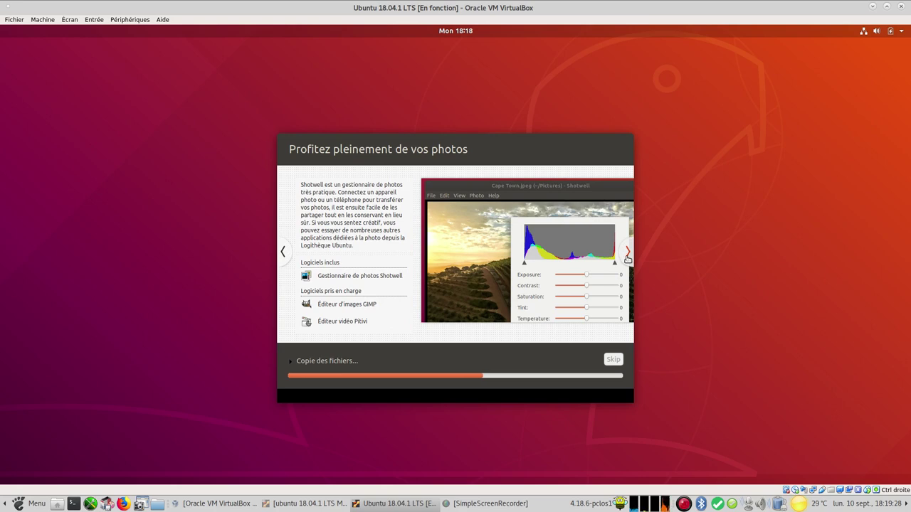
click(627, 254)
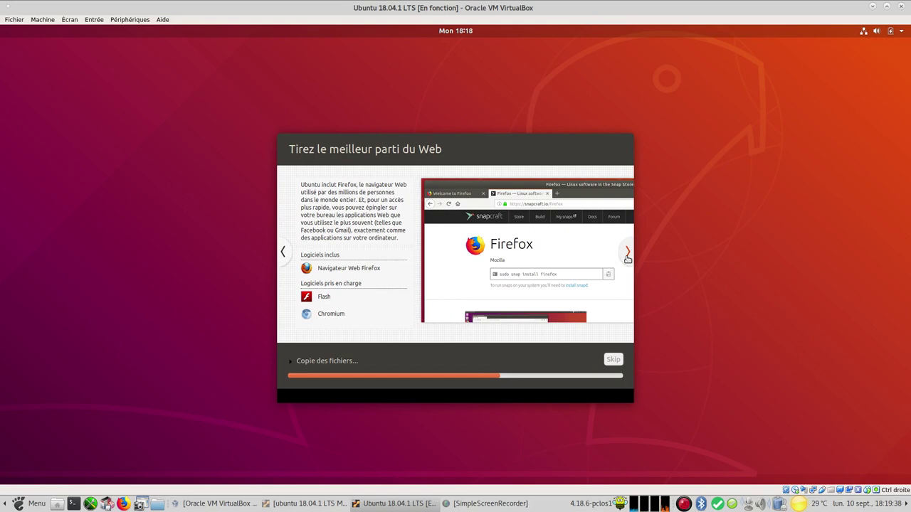
click(627, 254)
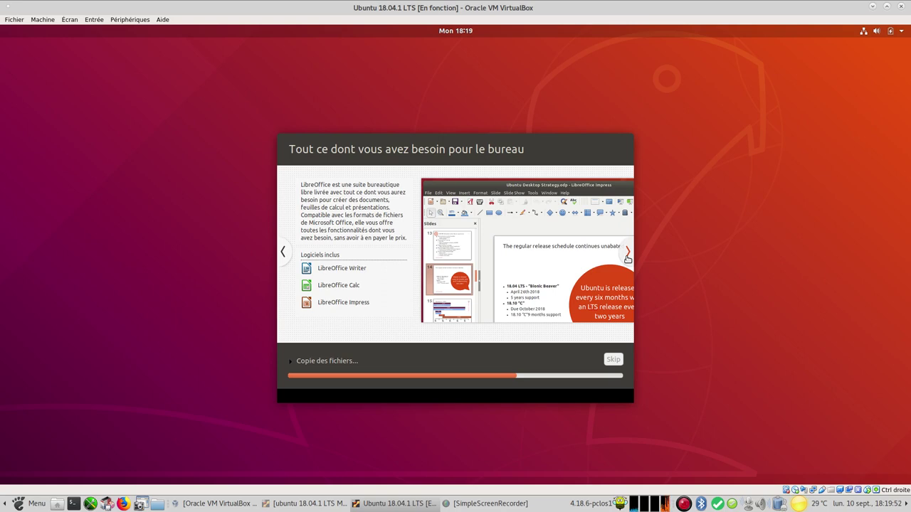
click(627, 253)
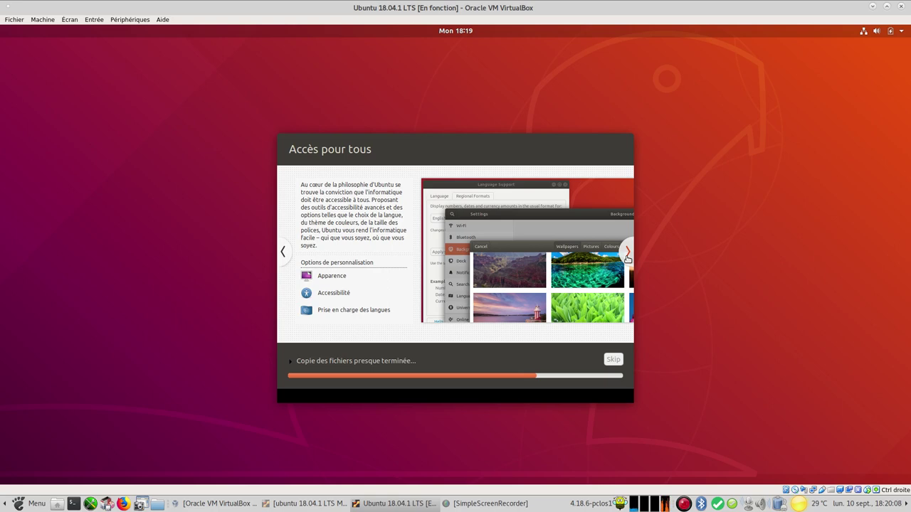
click(627, 255)
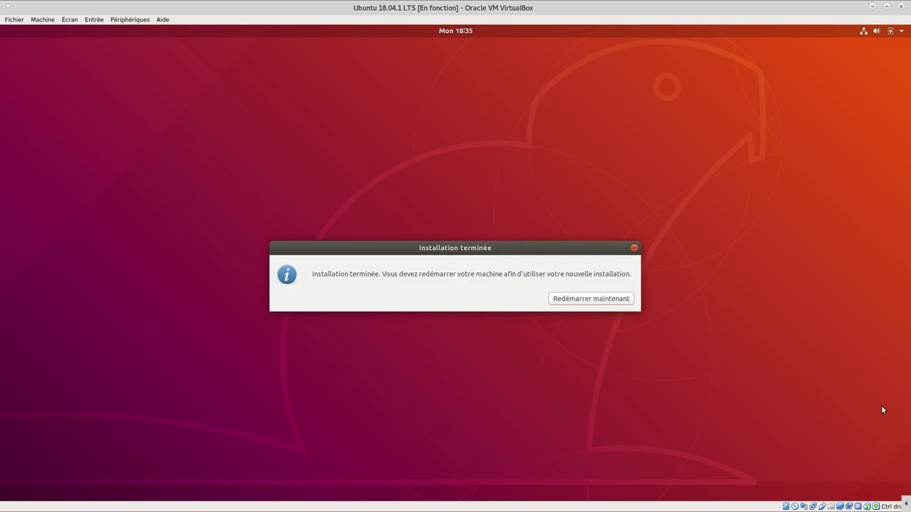
- Restart the virtual machine into the new installation and select the user account on the login screen
click(602, 298)
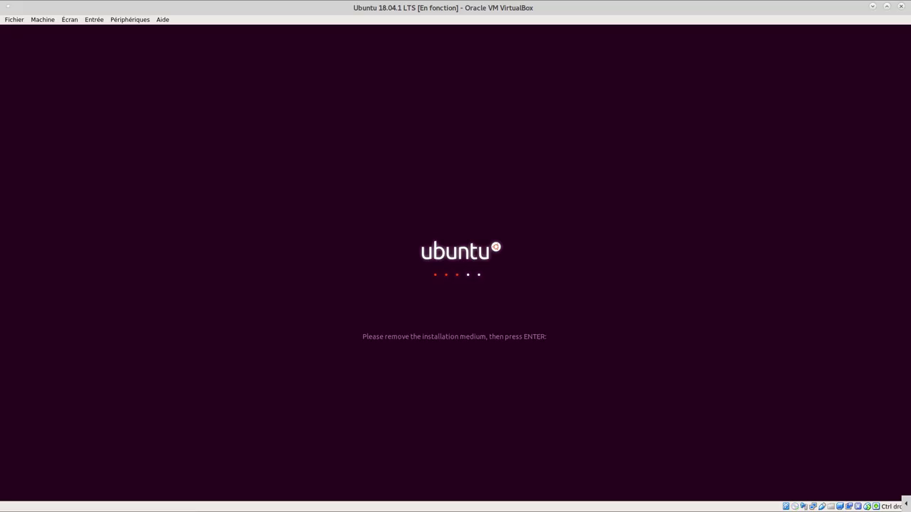
key(Return)
key(Return)
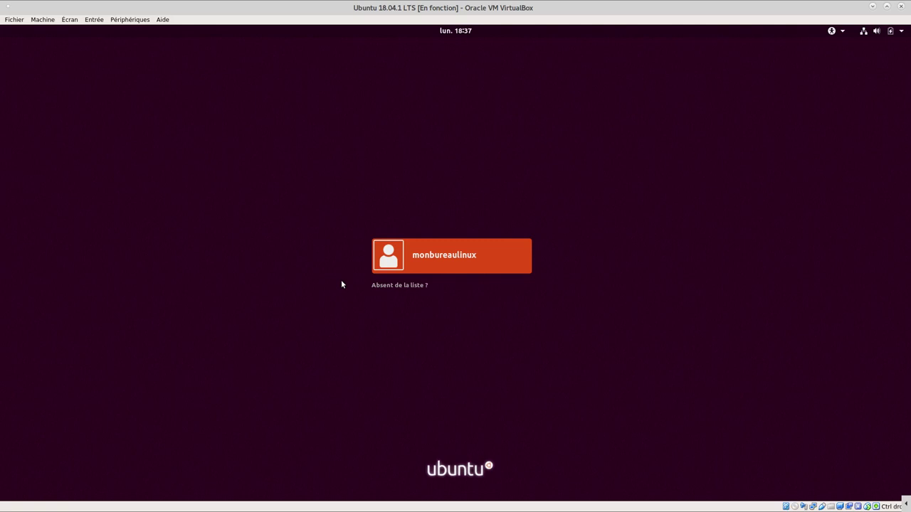
click(461, 261)
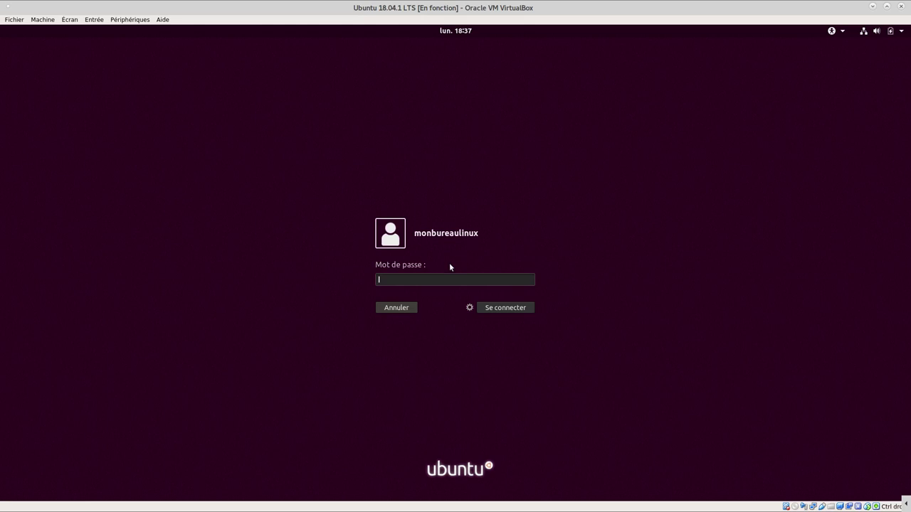
- Examine the session types offered on the login screen and return to the password field without changing the session
click(469, 309)
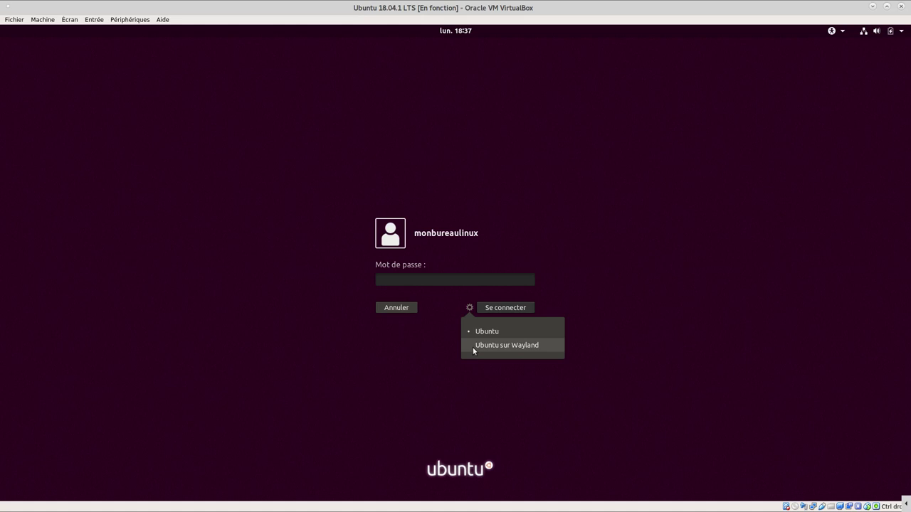
click(449, 308)
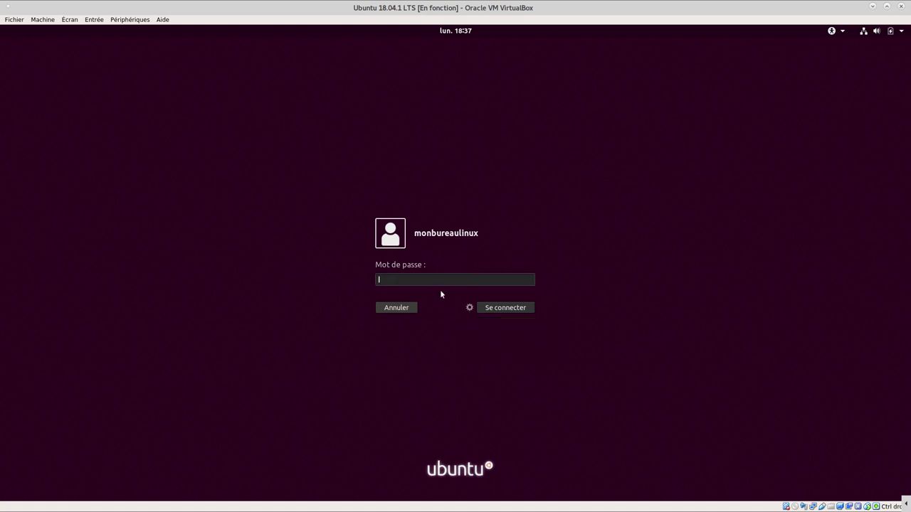
click(469, 309)
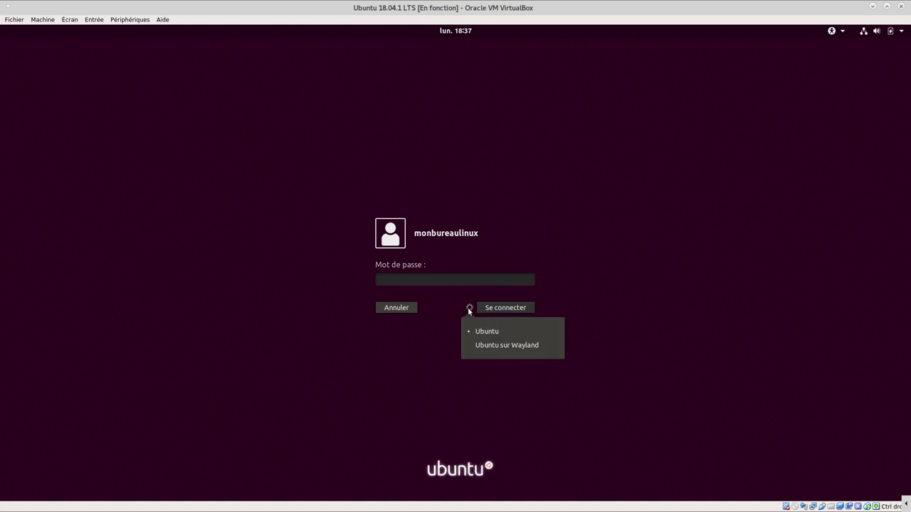
click(438, 283)
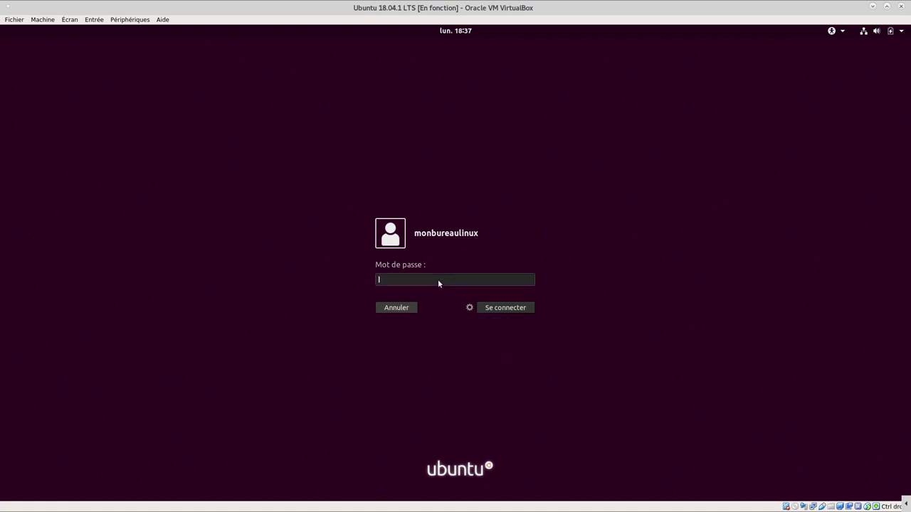
- Log in to the Ubuntu session by entering the account password
text(******)
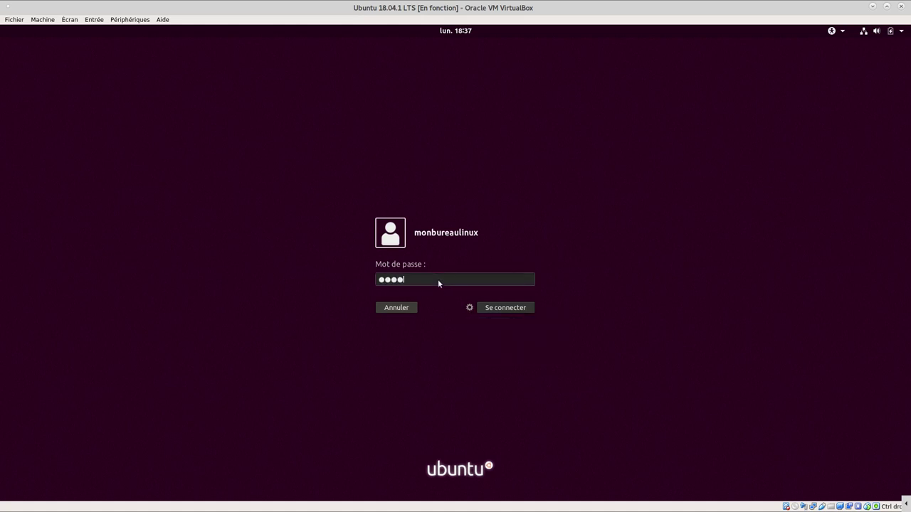
text(**)
key(Return)
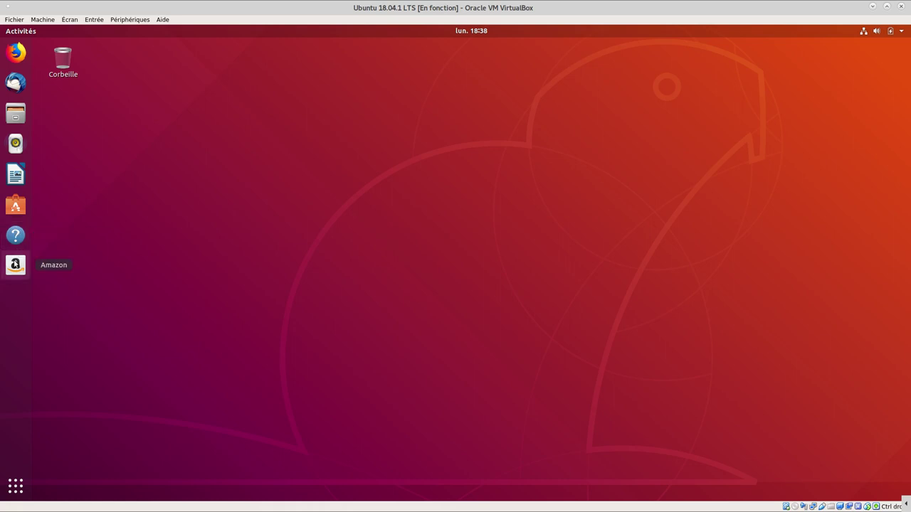
- Examine the application overview in its all and frequently used views, try a search for "ter" and clear it
click(15, 487)
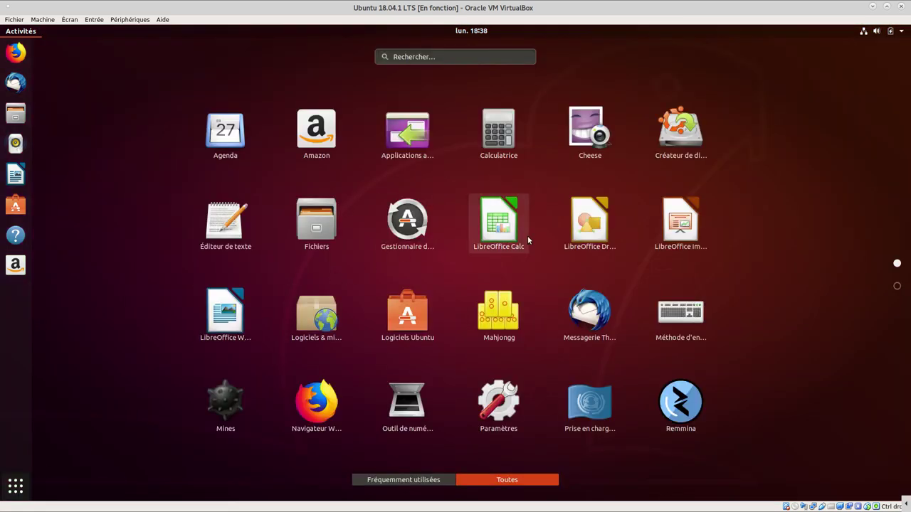
scroll(498, 235, down, 1)
scroll(528, 239, up, 1)
click(426, 481)
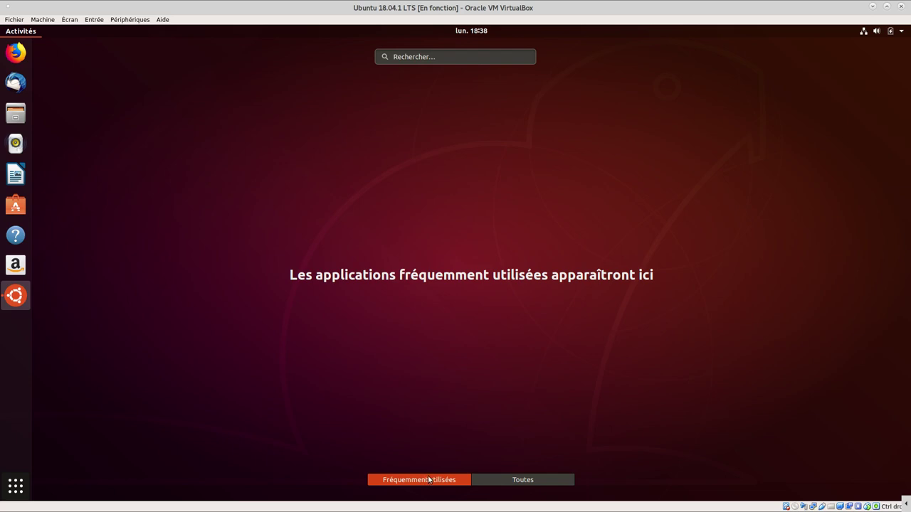
click(525, 481)
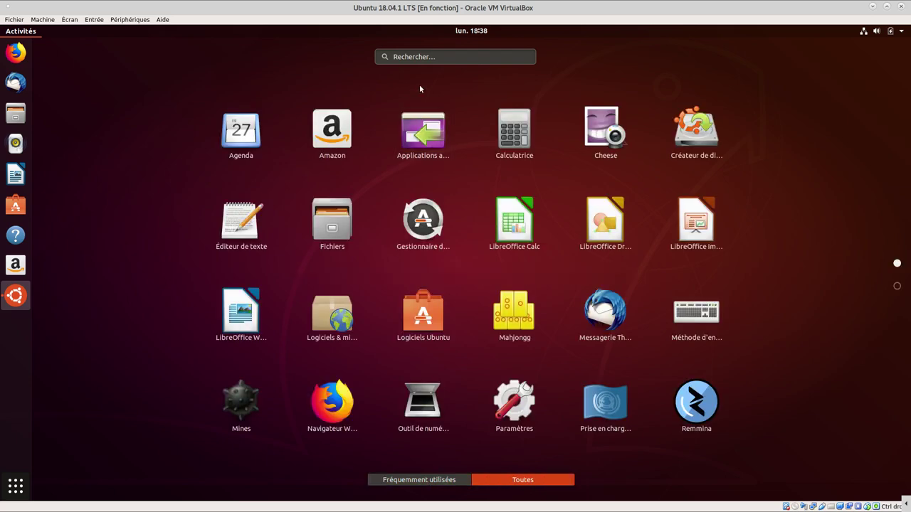
click(417, 57)
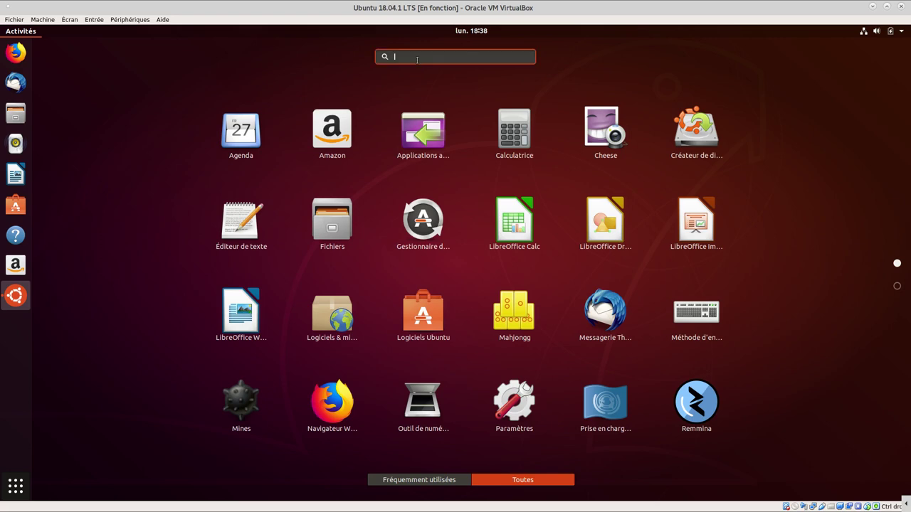
text(ter)
key(BackSpace)
key(BackSpace)
key(BackSpace)
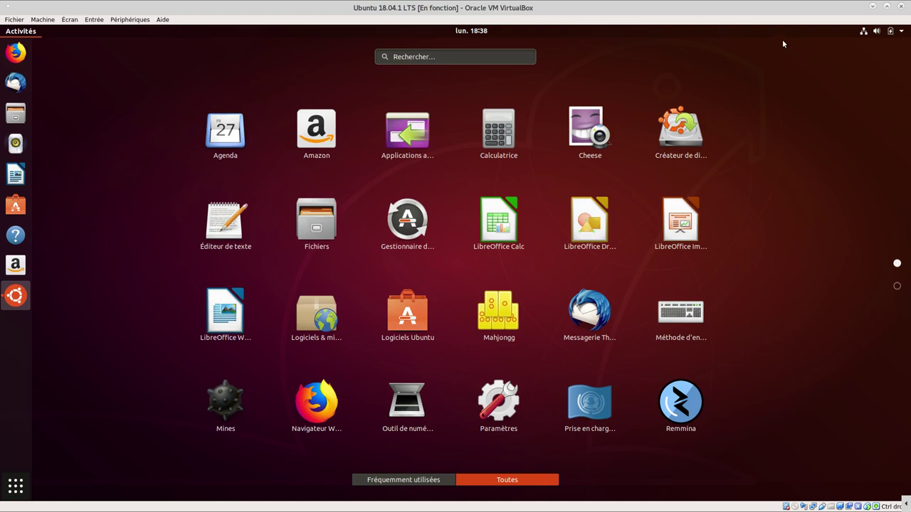
- Examine the system menu, including the options under the user account, and close it without changing anything
click(900, 33)
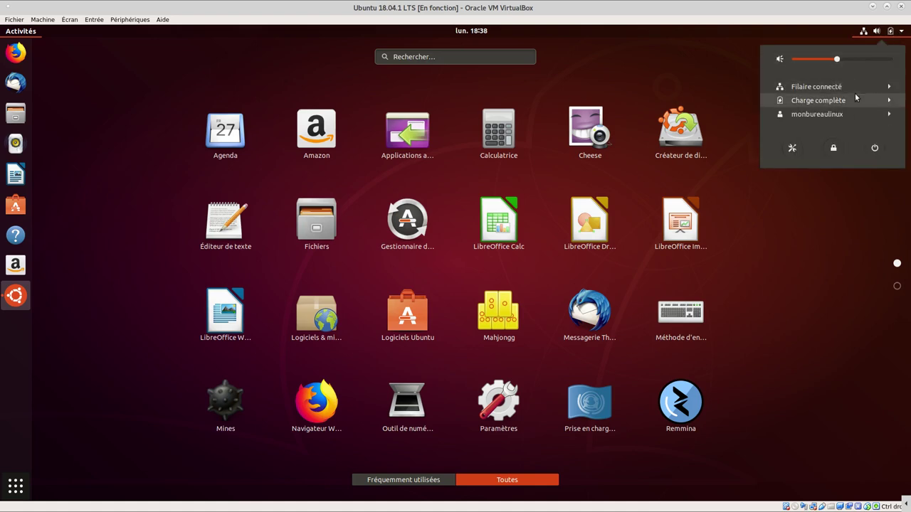
click(889, 116)
click(889, 116)
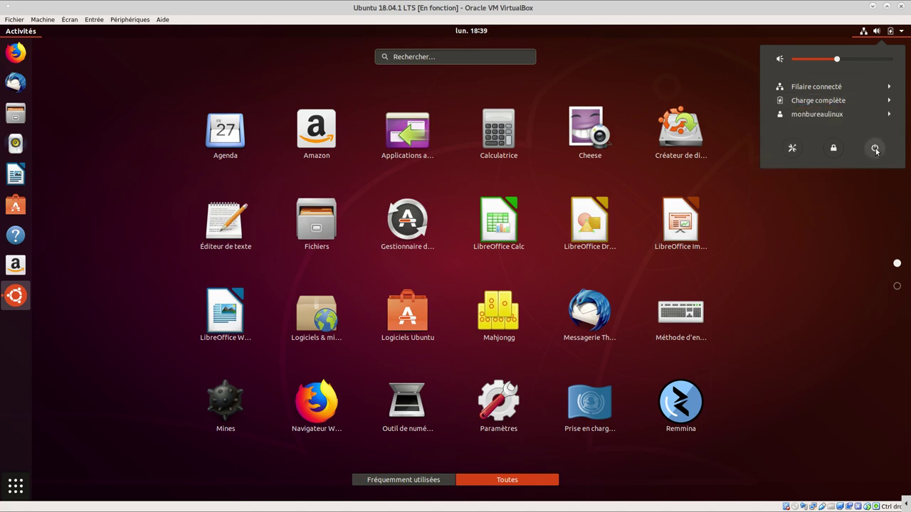
click(856, 258)
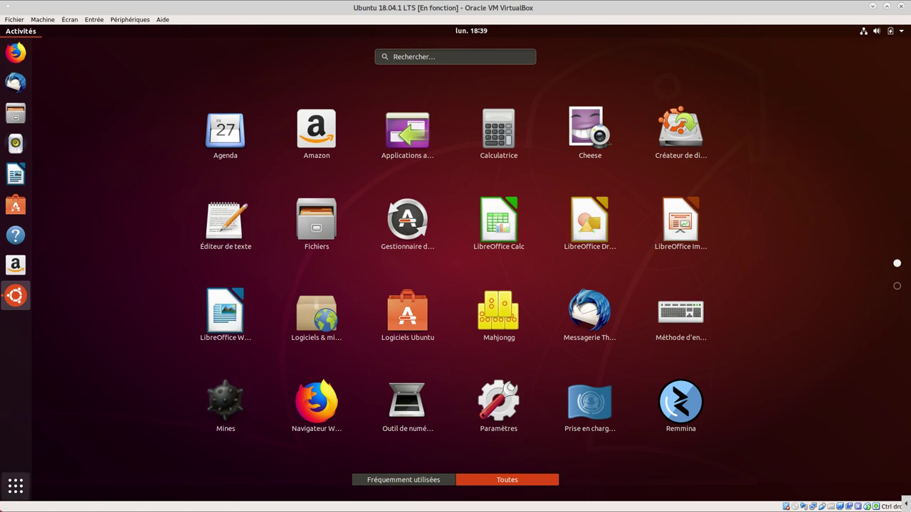
- Leave the application overview and complete the Ubuntu welcome wizard, skipping Livepatch and choosing not to send system information
click(14, 490)
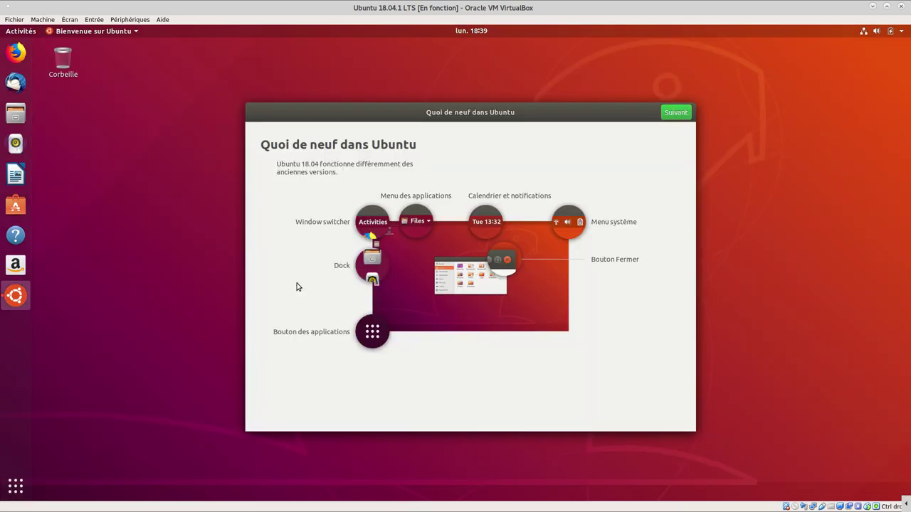
click(677, 115)
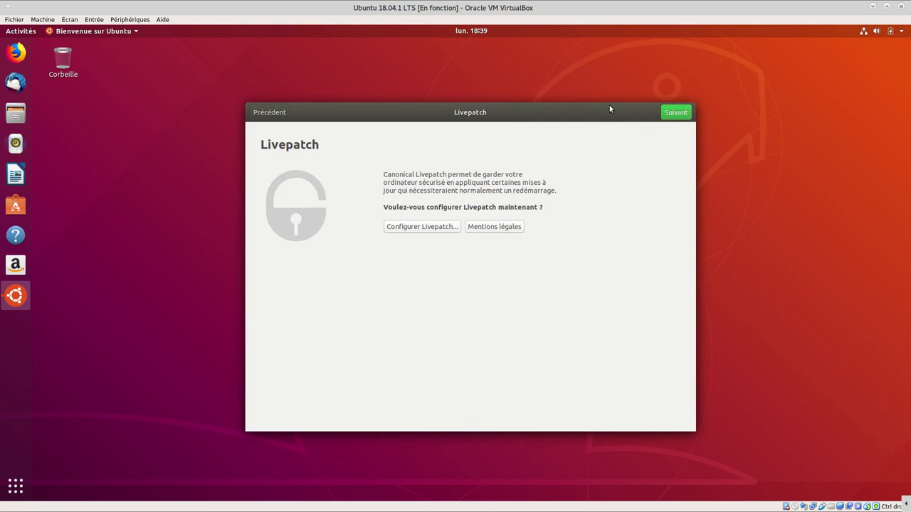
click(673, 112)
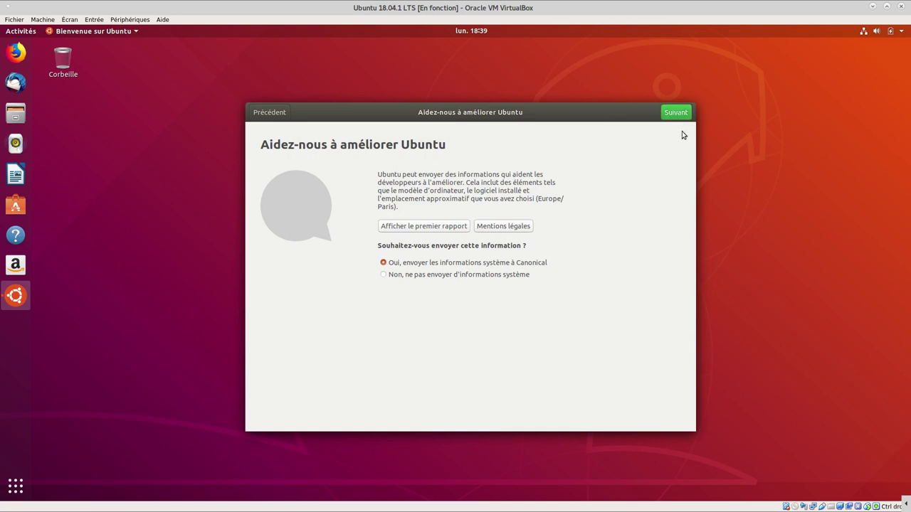
click(458, 276)
click(675, 112)
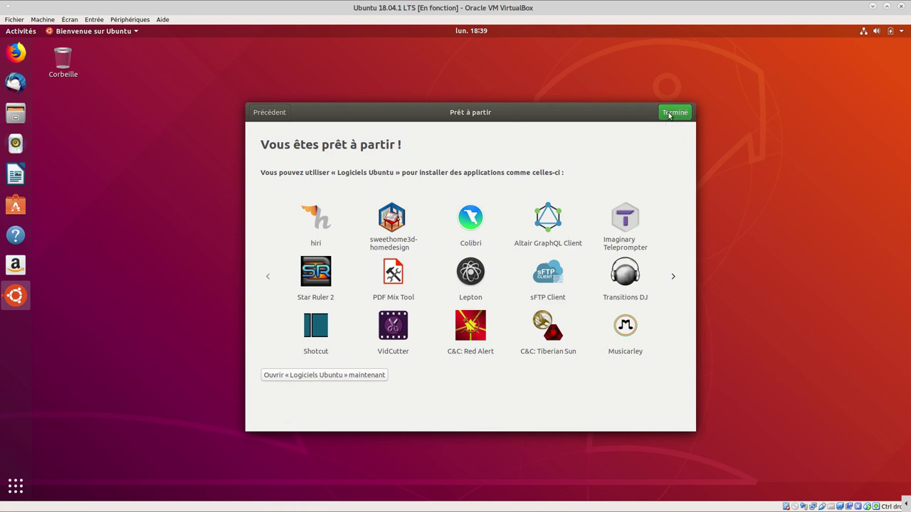
click(671, 113)
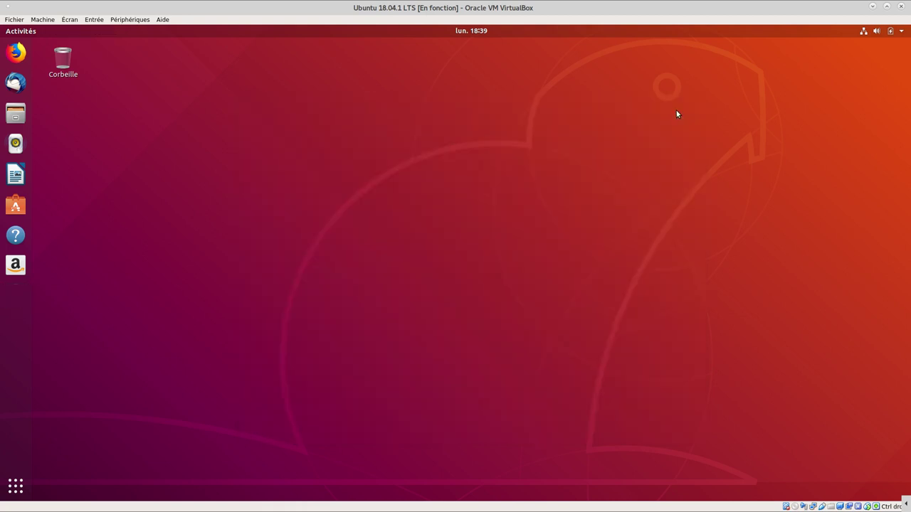
- Open Ubuntu Software, search for "audaci" and examine Audacity's description, screenshot and details
click(16, 206)
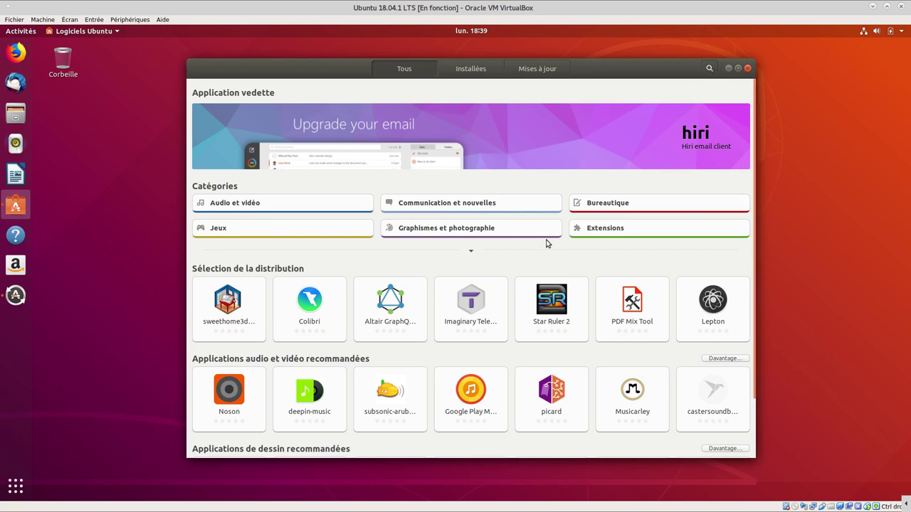
text(au)
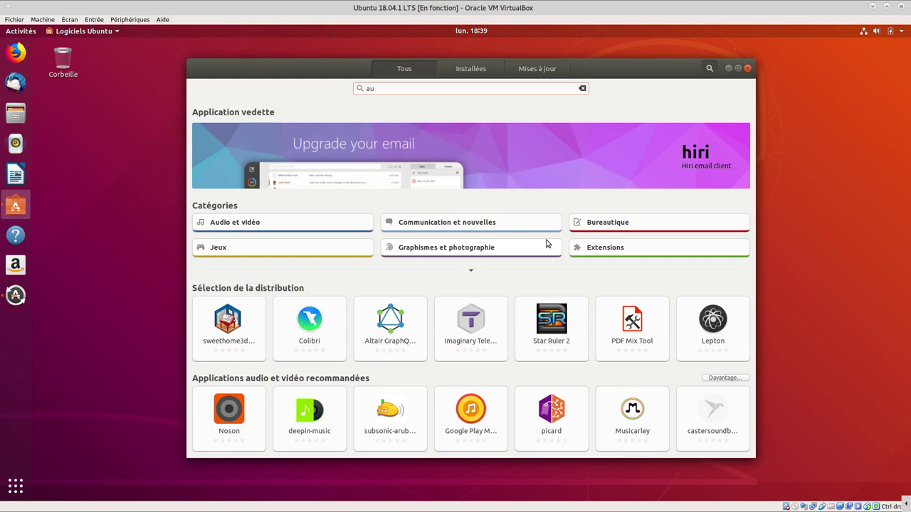
text(daci)
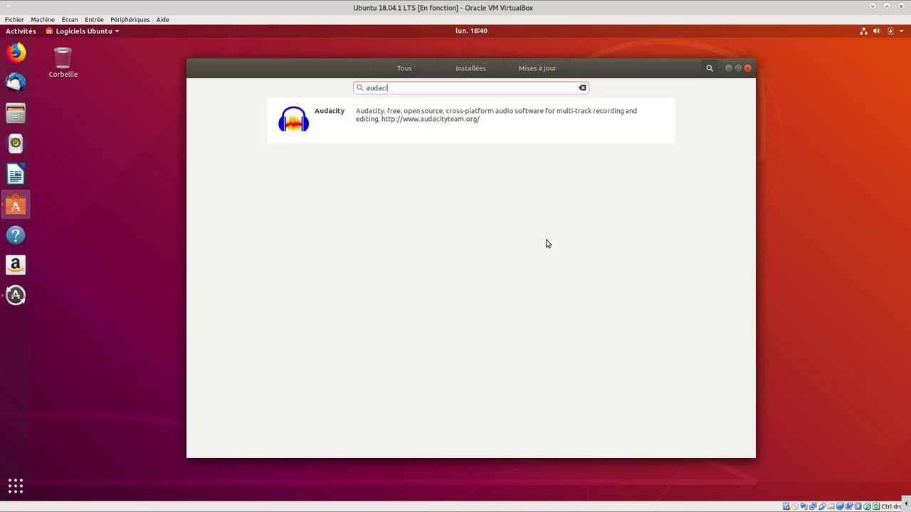
click(432, 131)
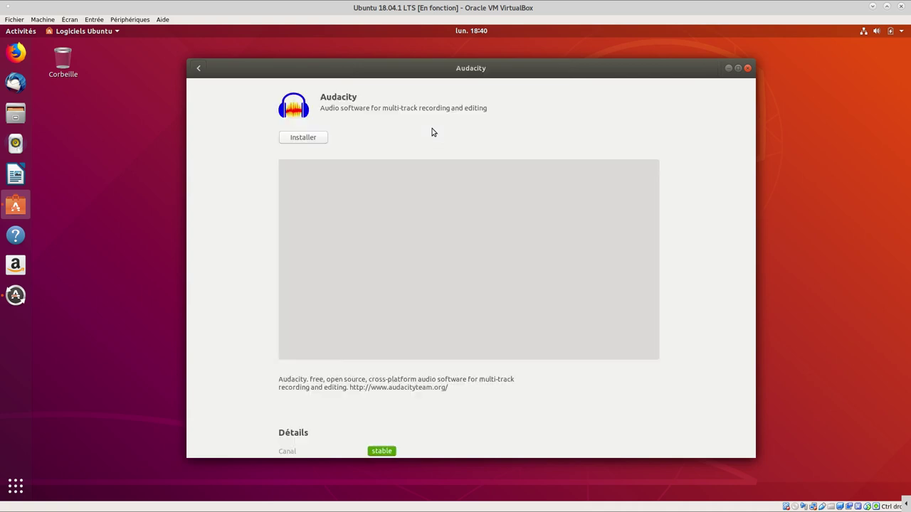
scroll(551, 289, down, 3)
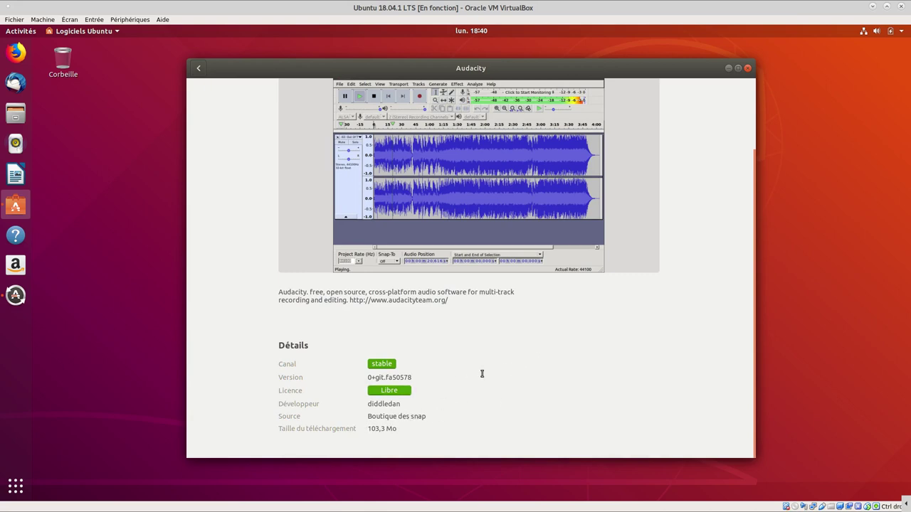
scroll(482, 374, up, 3)
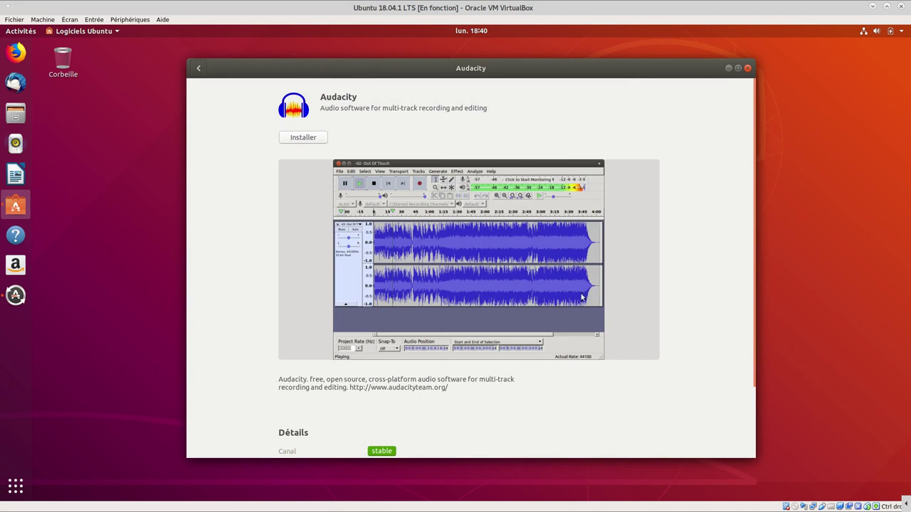
scroll(246, 289, down, 3)
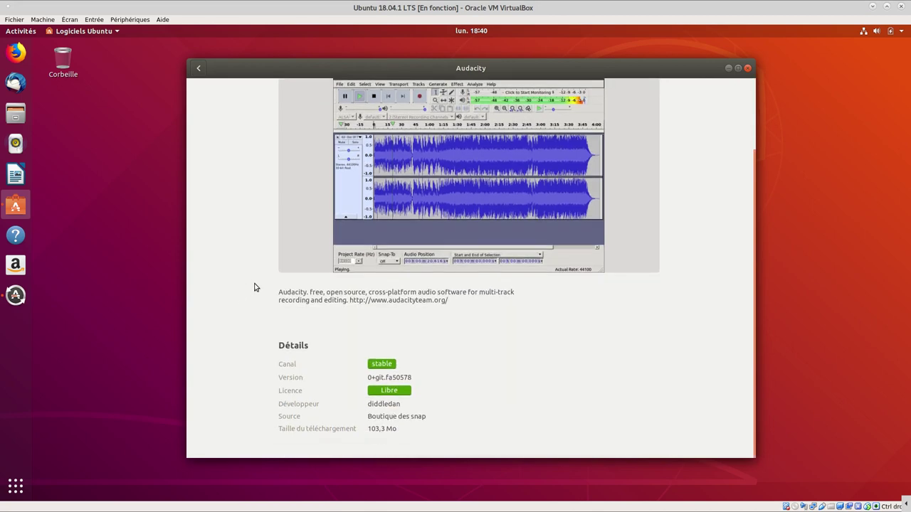
scroll(204, 184, up, 2)
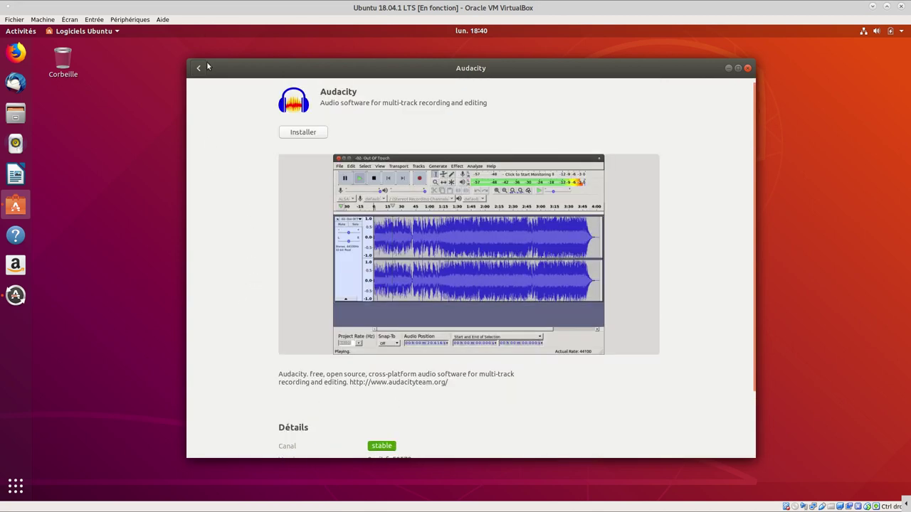
- Return from the Audacity page, check the available updates in Ubuntu Software and close it
click(198, 68)
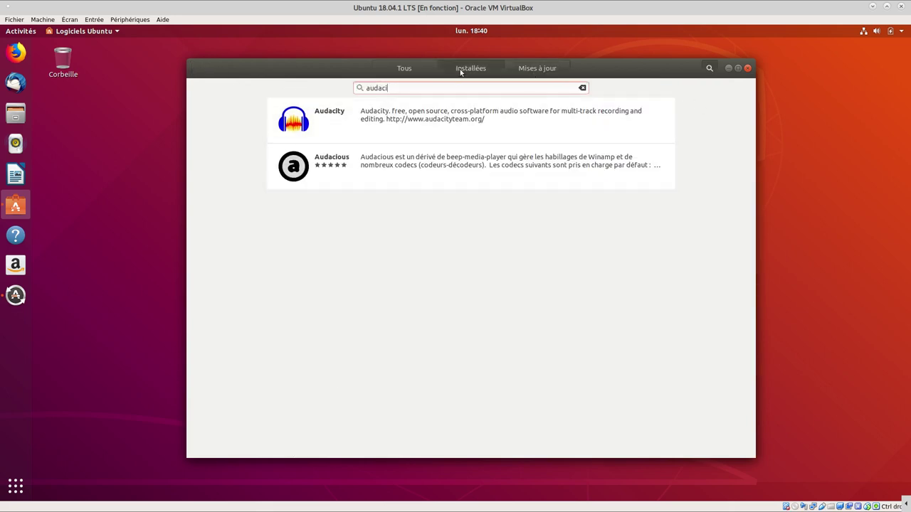
click(521, 69)
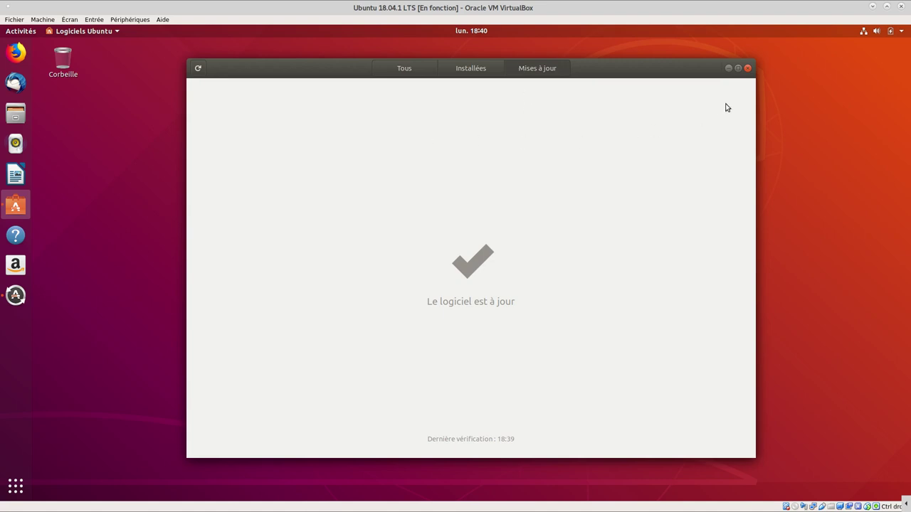
click(748, 68)
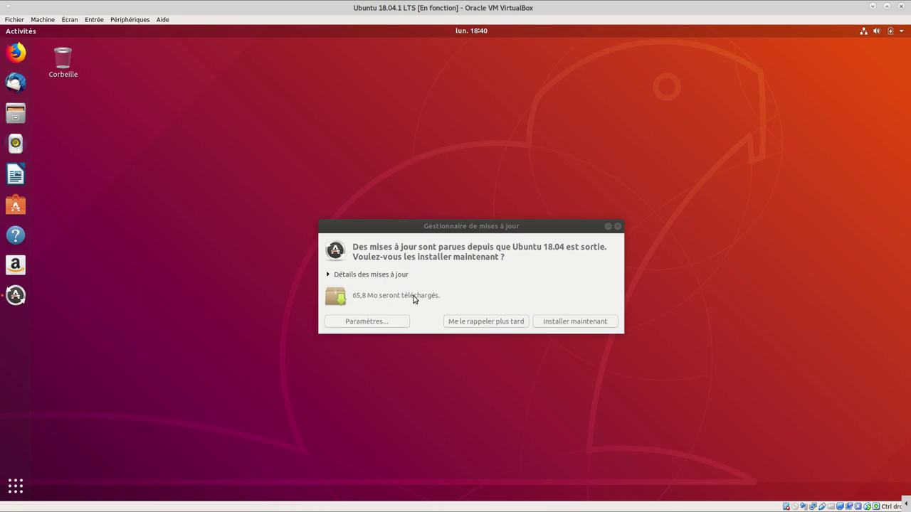
- Open the system settings from the application overview and maximize the settings window
click(16, 487)
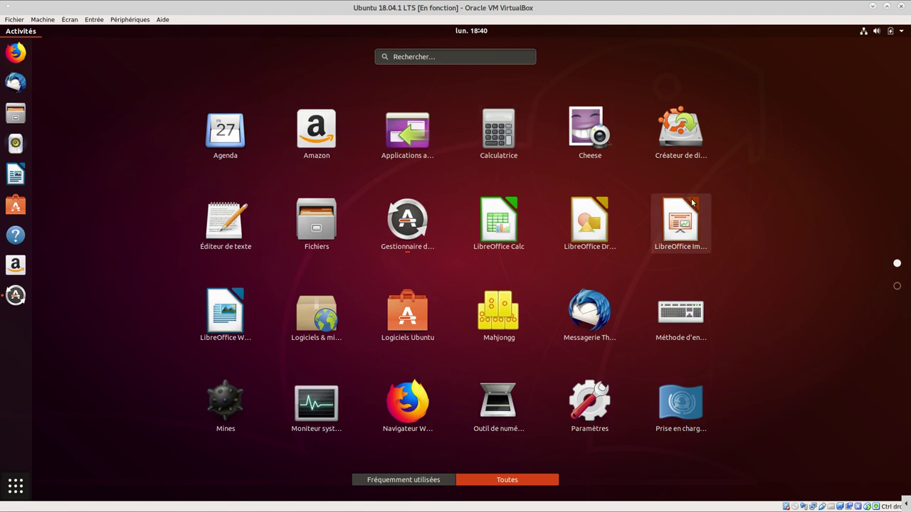
scroll(692, 204, down, 1)
scroll(691, 202, up, 1)
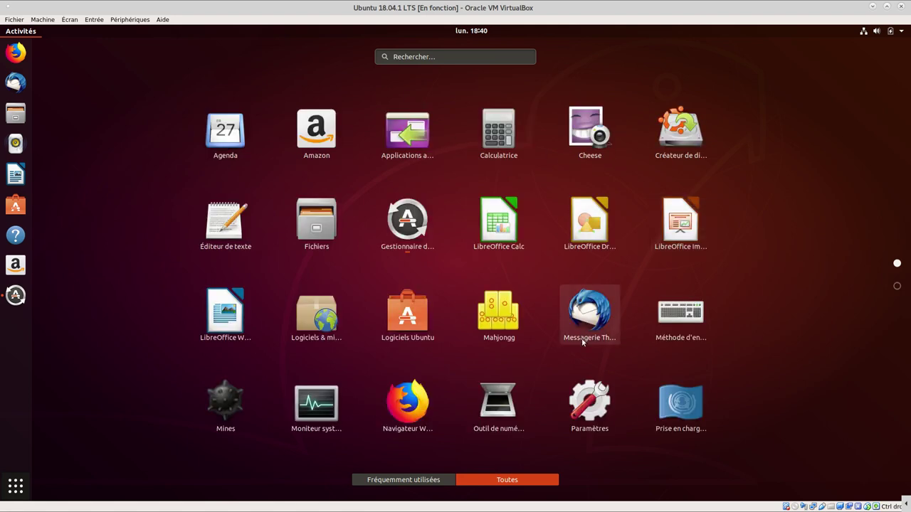
click(592, 423)
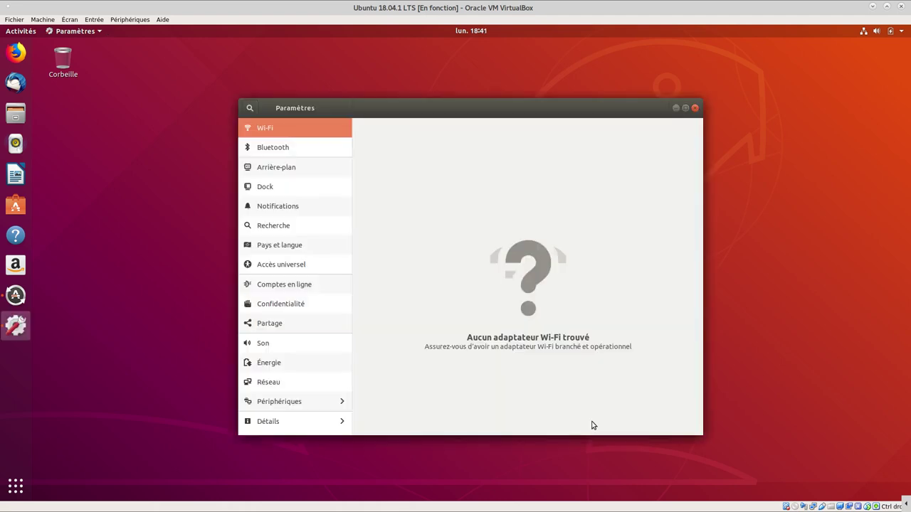
click(686, 109)
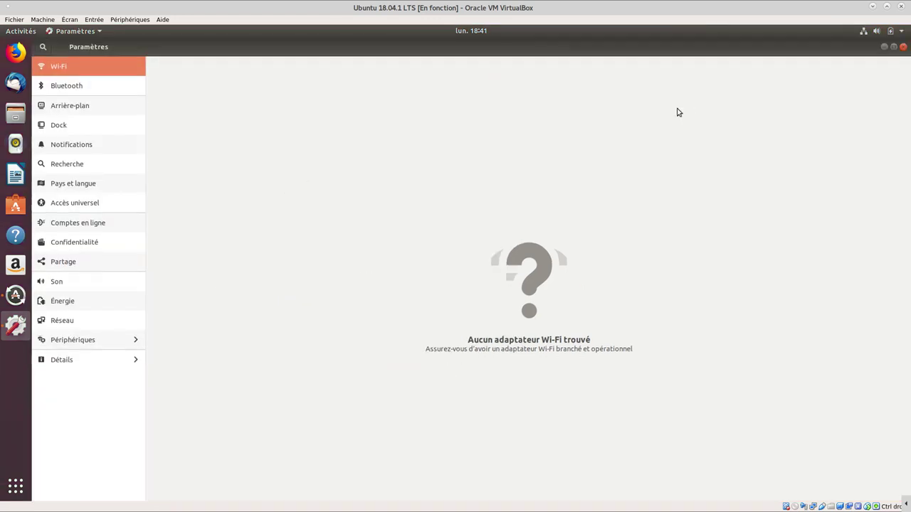
- Look at the Bluetooth settings, and examine the wallpapers, images and colours offered for the desktop background
click(78, 84)
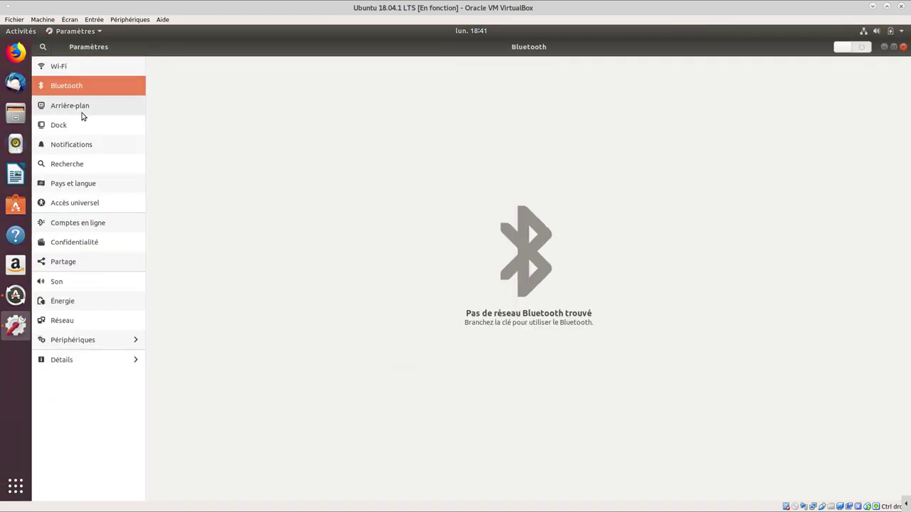
click(82, 113)
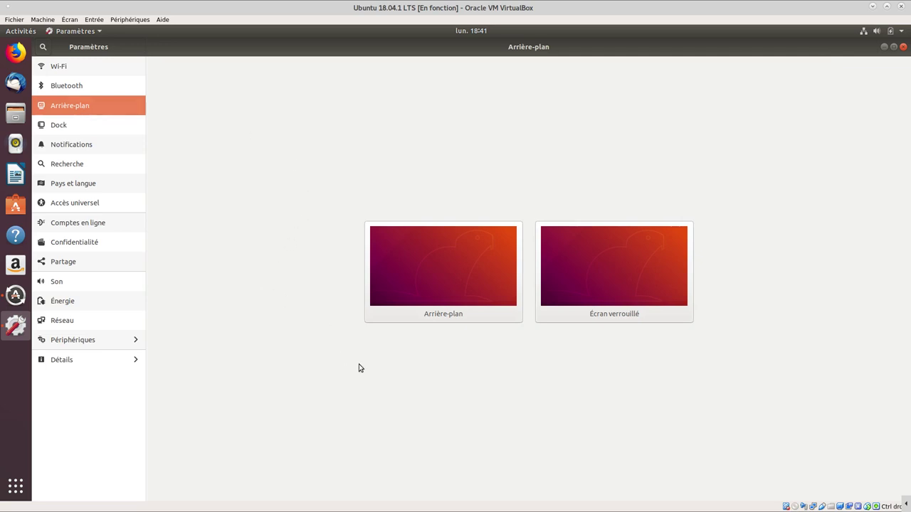
click(453, 275)
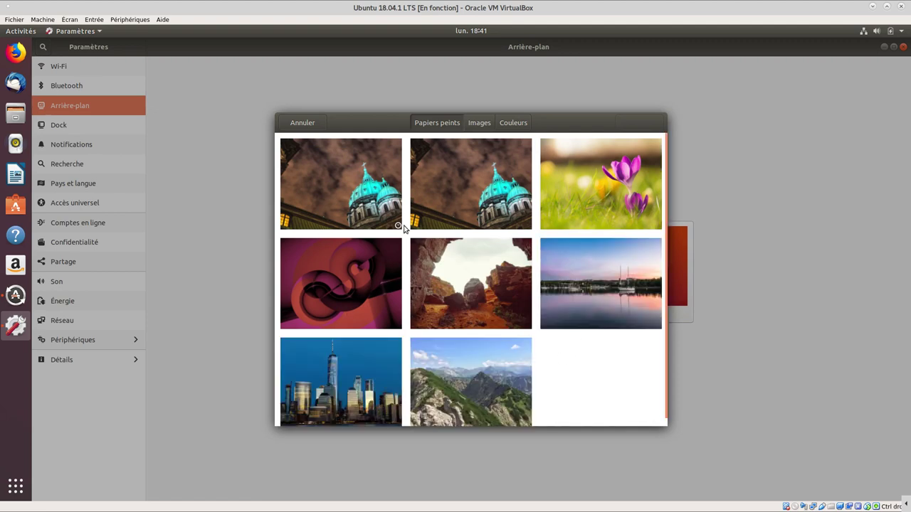
click(482, 126)
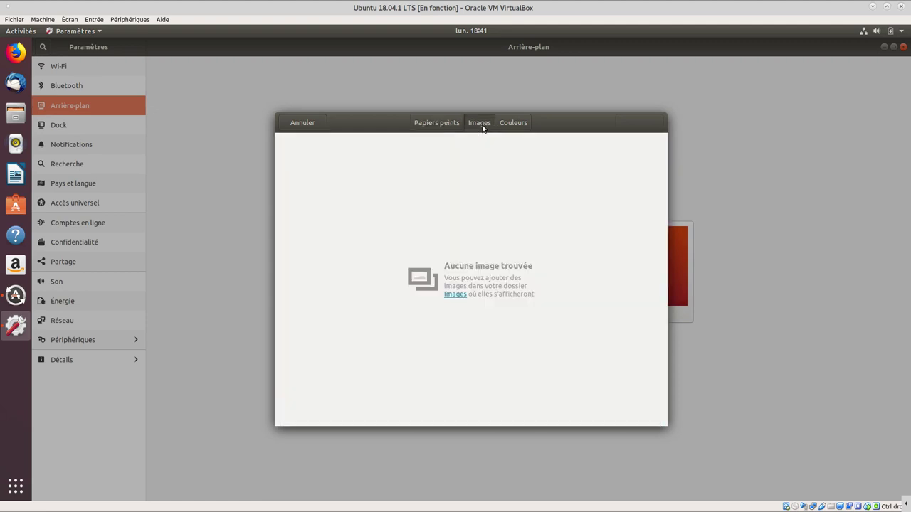
click(508, 123)
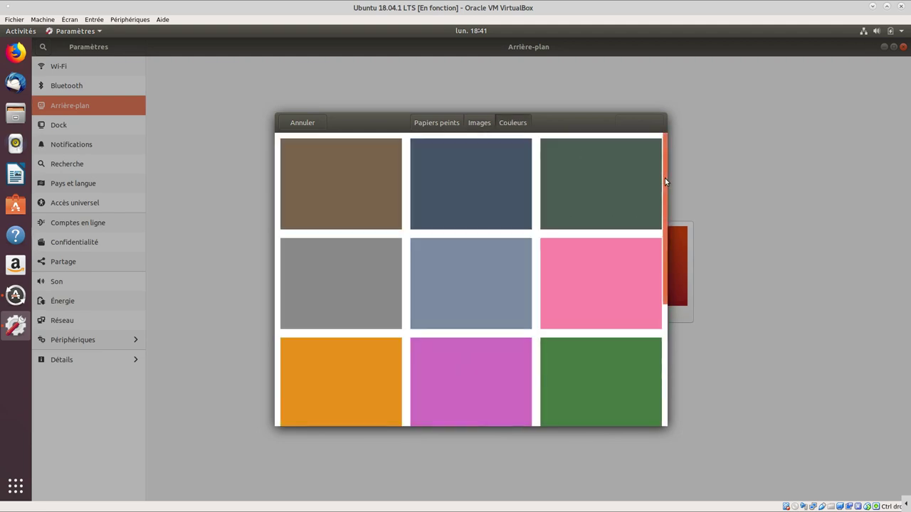
drag(665, 178, 629, 393)
scroll(629, 394, up, 5)
- Set the purple crocus wallpaper as the desktop background
click(448, 122)
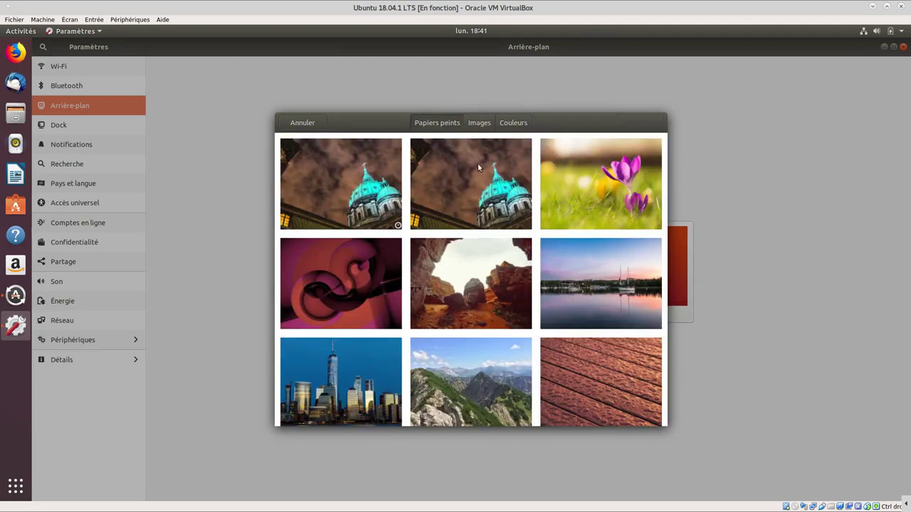
click(617, 194)
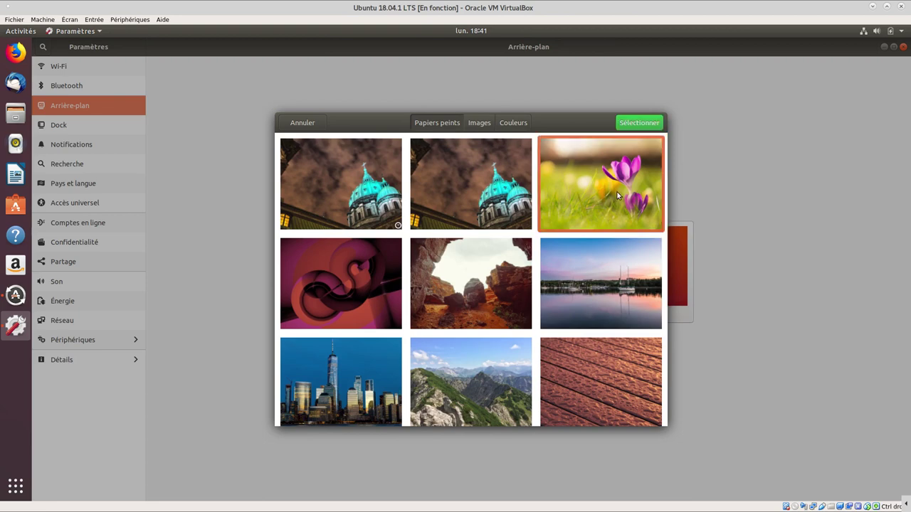
click(639, 122)
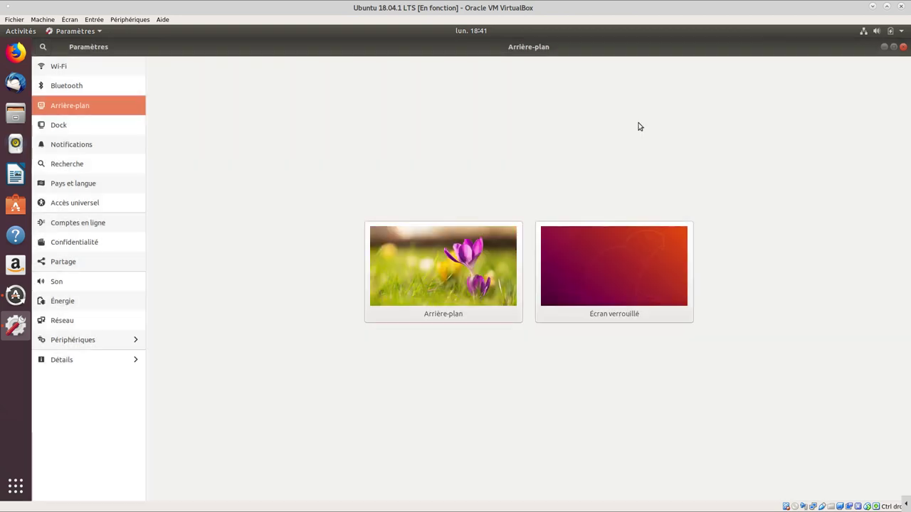
- In the Dock settings, turn on automatic hiding of the Dock and switch it off again
click(87, 126)
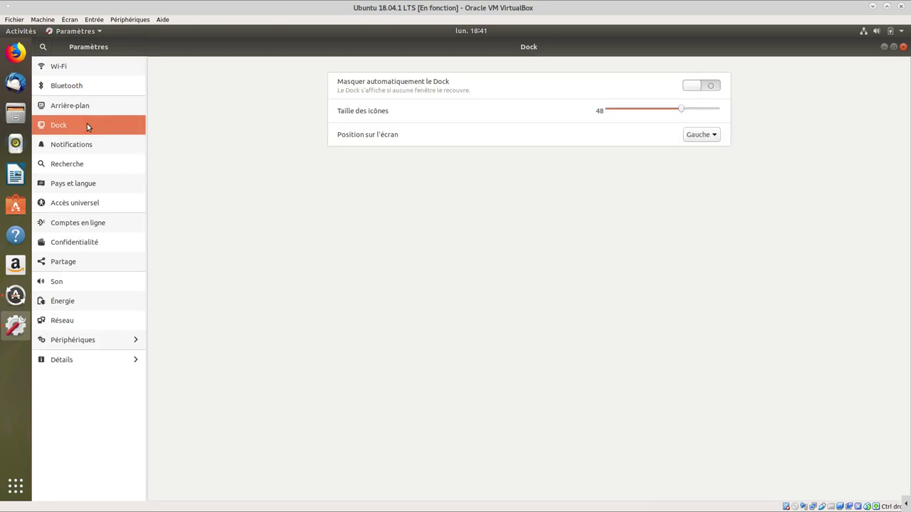
click(705, 86)
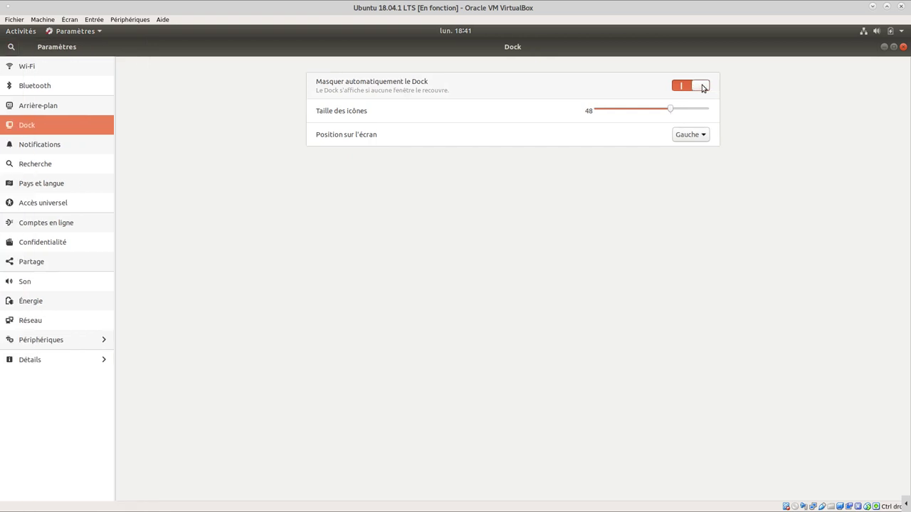
click(704, 86)
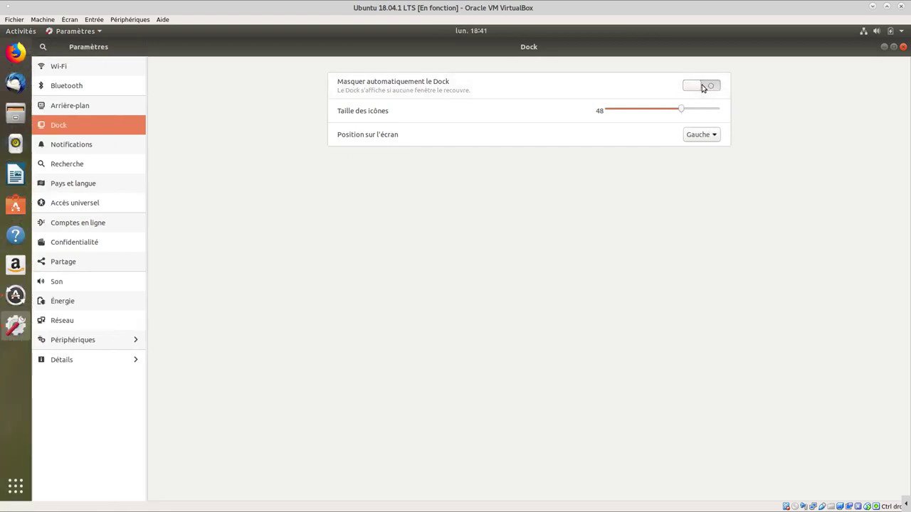
- Try the Dock at the screen positions Droite and Bas, and set it back to Gauche
click(714, 139)
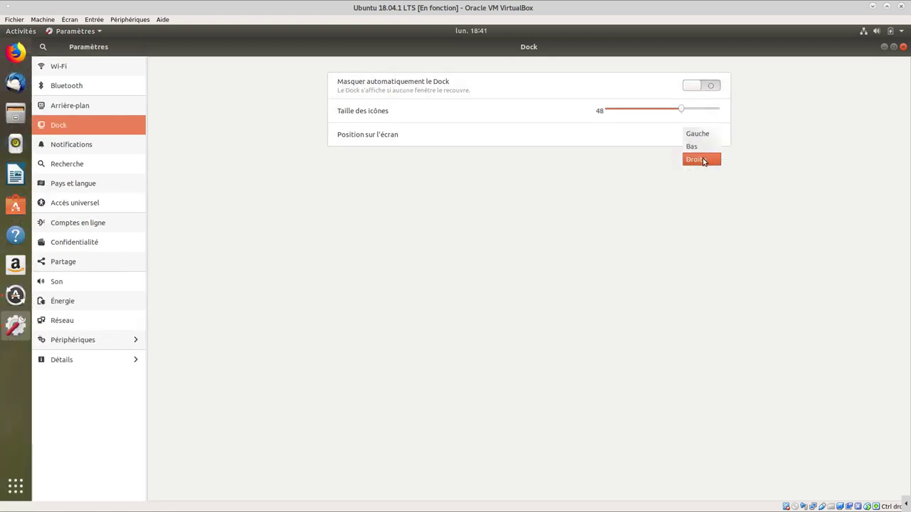
click(704, 160)
click(681, 134)
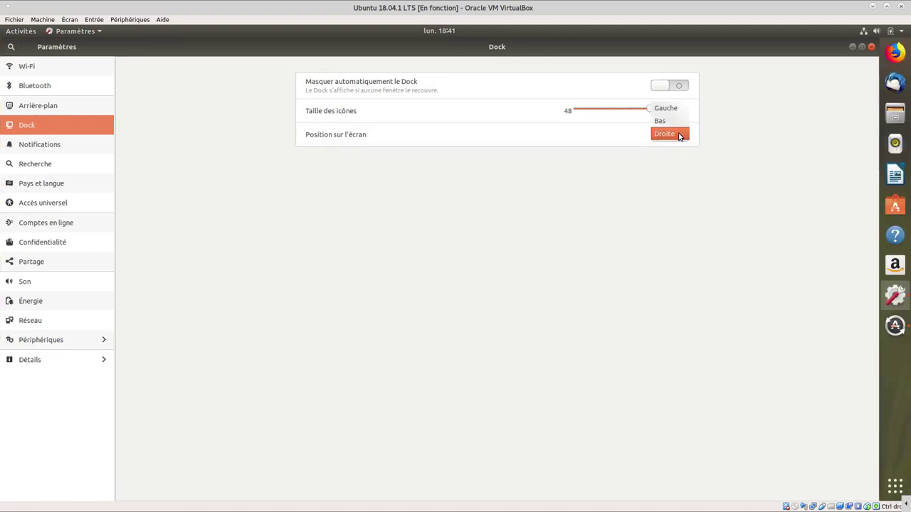
click(676, 121)
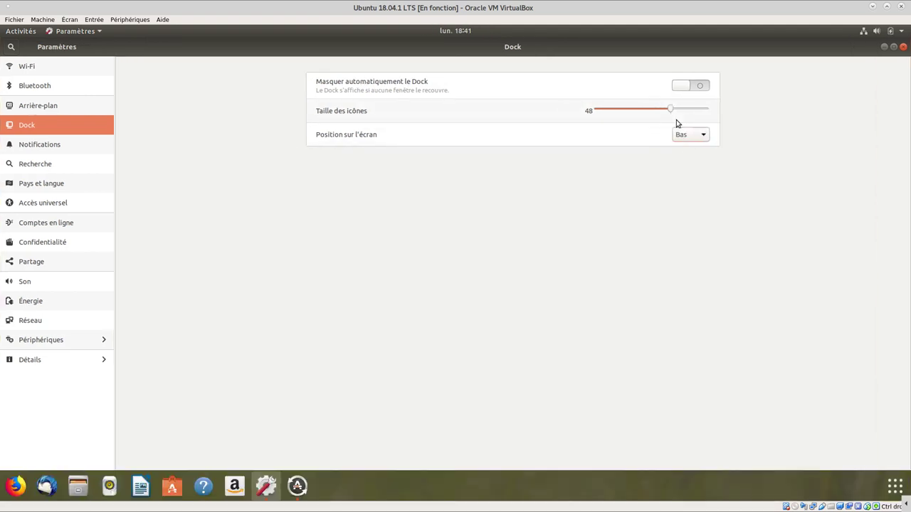
click(685, 135)
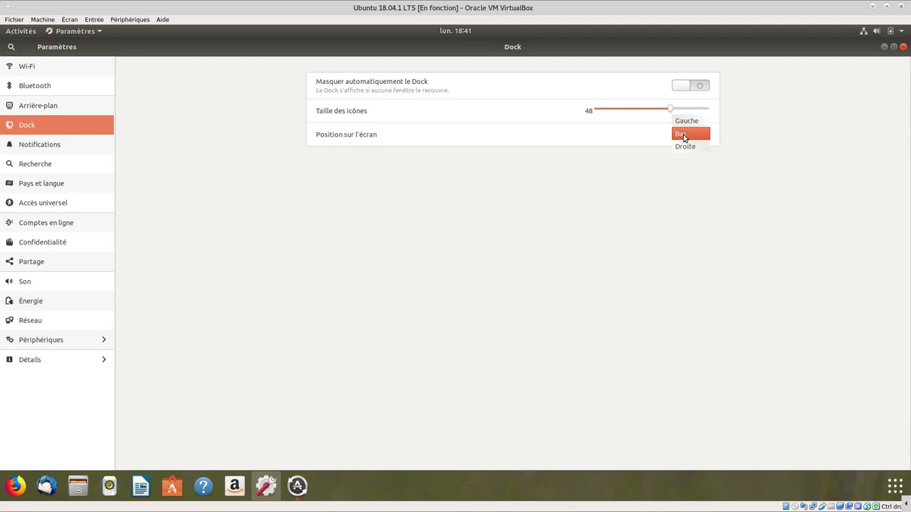
click(683, 124)
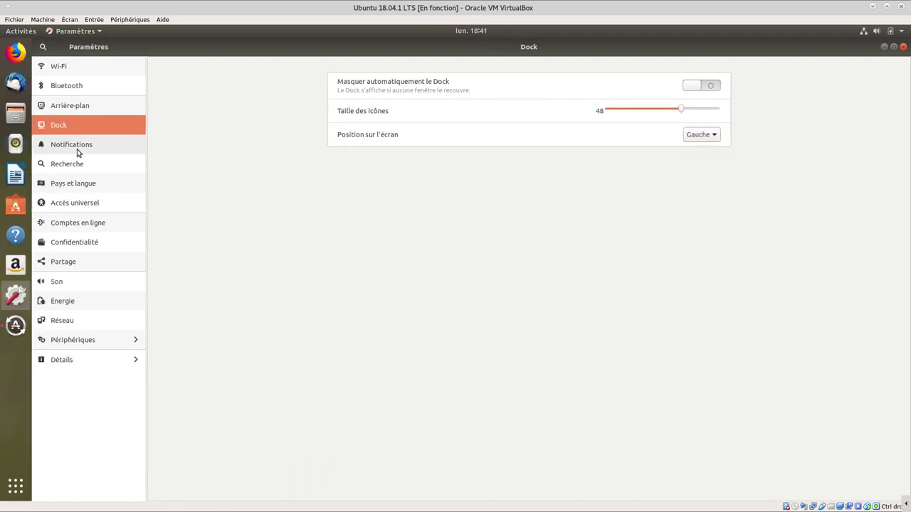
- Examine the notification, search, and region and language settings
click(78, 151)
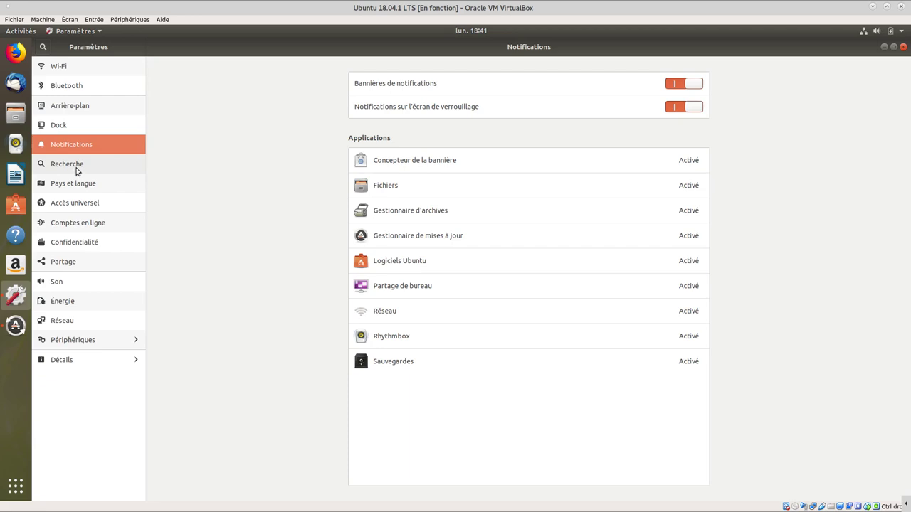
click(77, 168)
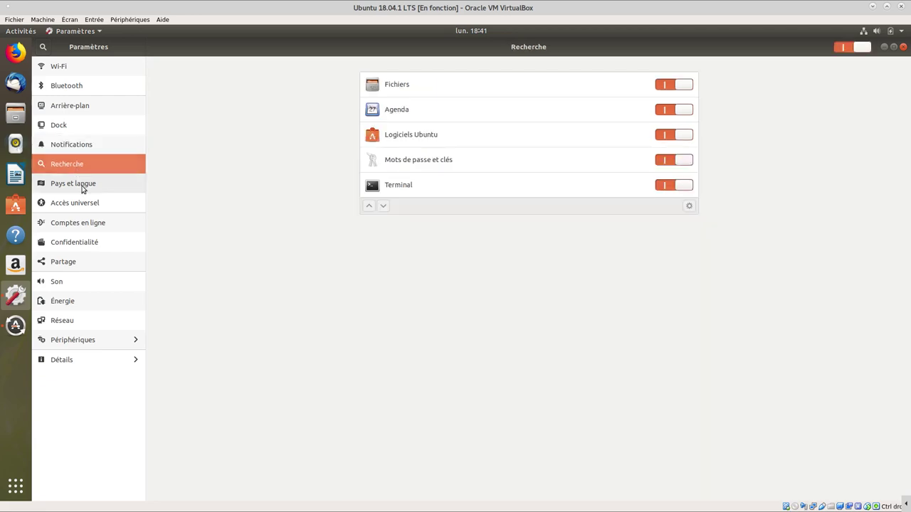
click(83, 186)
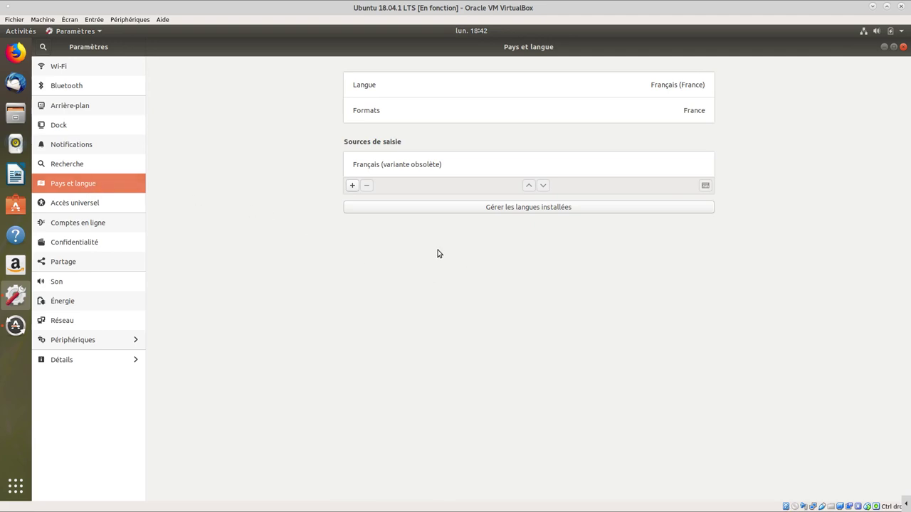
- Install the missing language support through the installed languages manager, authenticating with the account password, and show the installation details
click(555, 212)
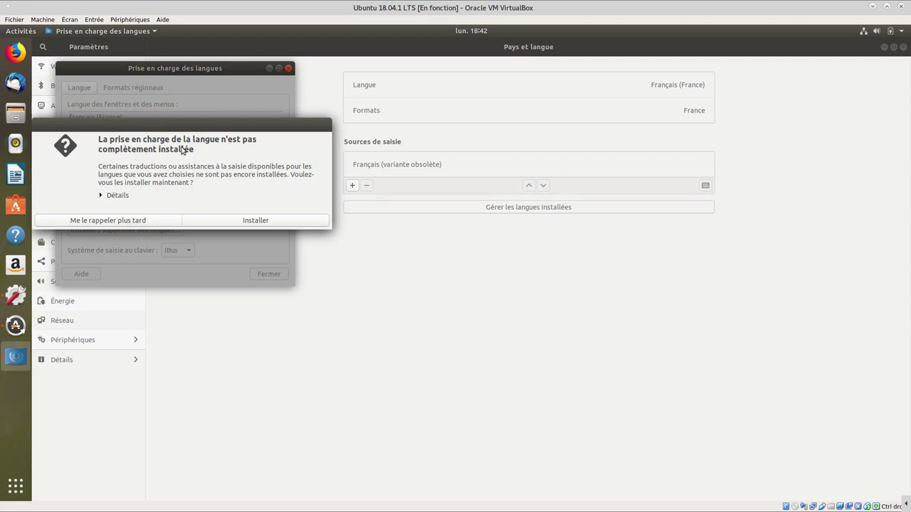
click(255, 221)
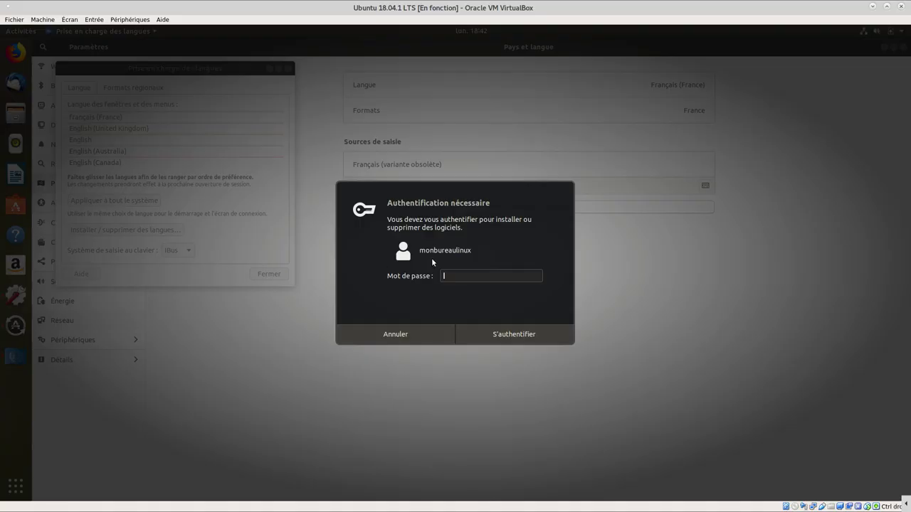
text(•••••••)
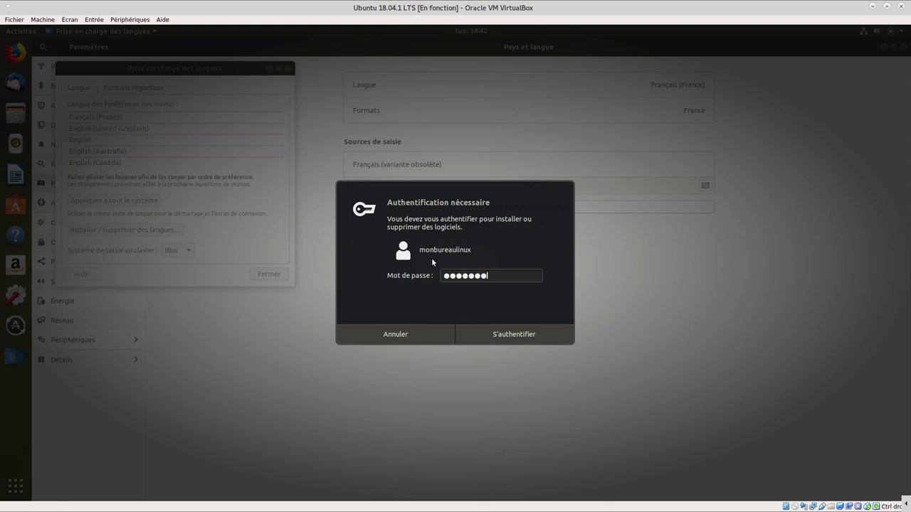
text(•)
key(Return)
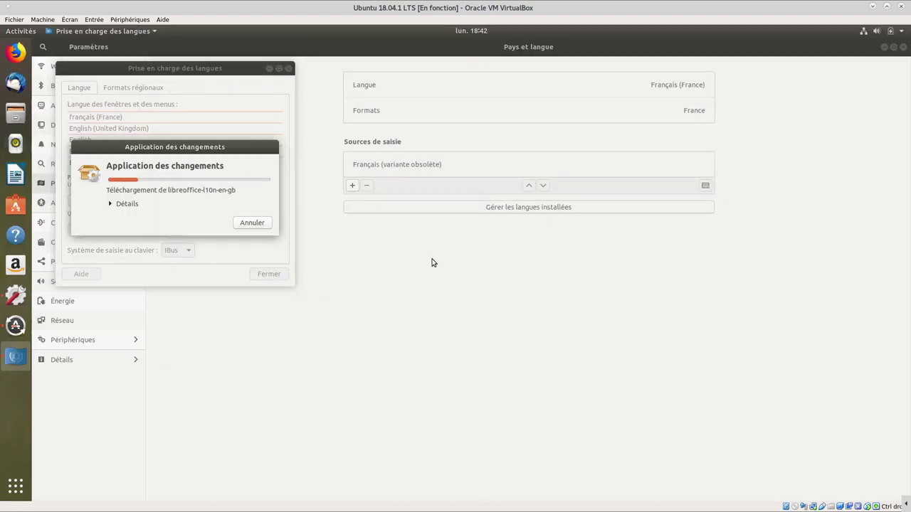
click(111, 205)
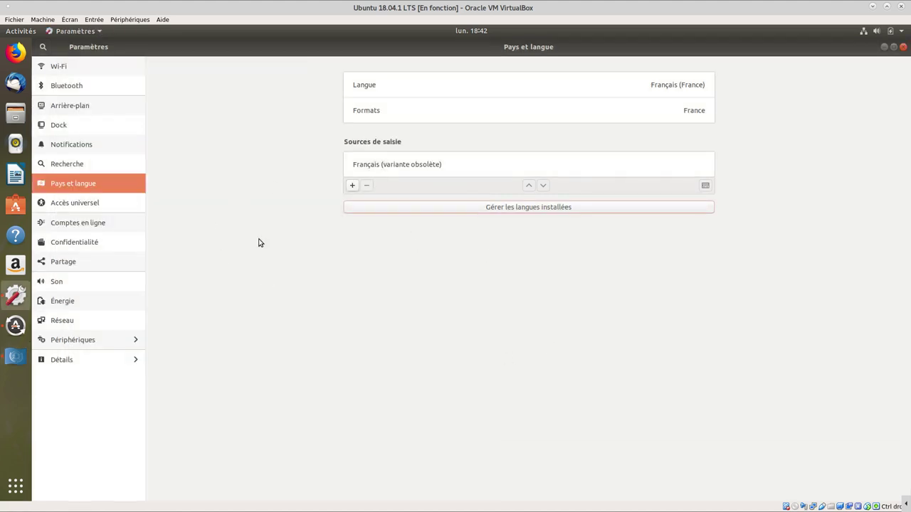
- Review the universal access options, the online account providers and the privacy settings
click(84, 208)
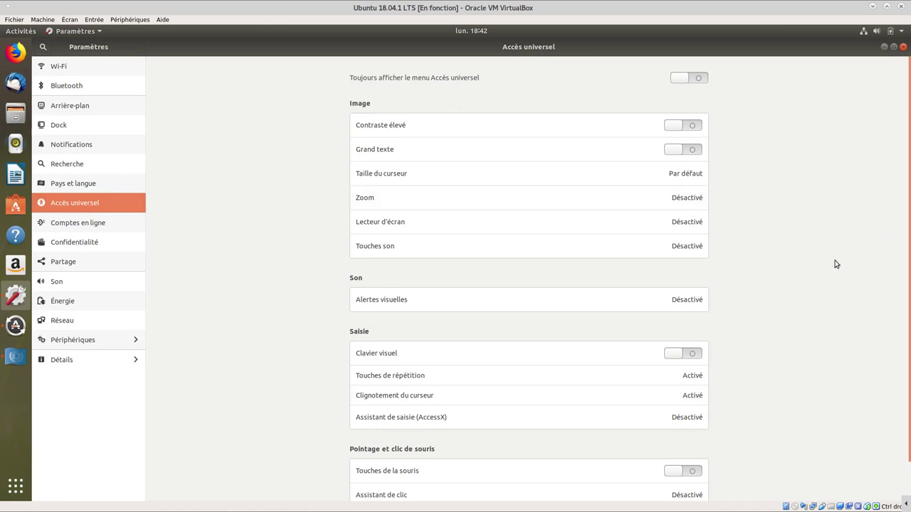
scroll(835, 274, down, 1)
scroll(834, 278, up, 1)
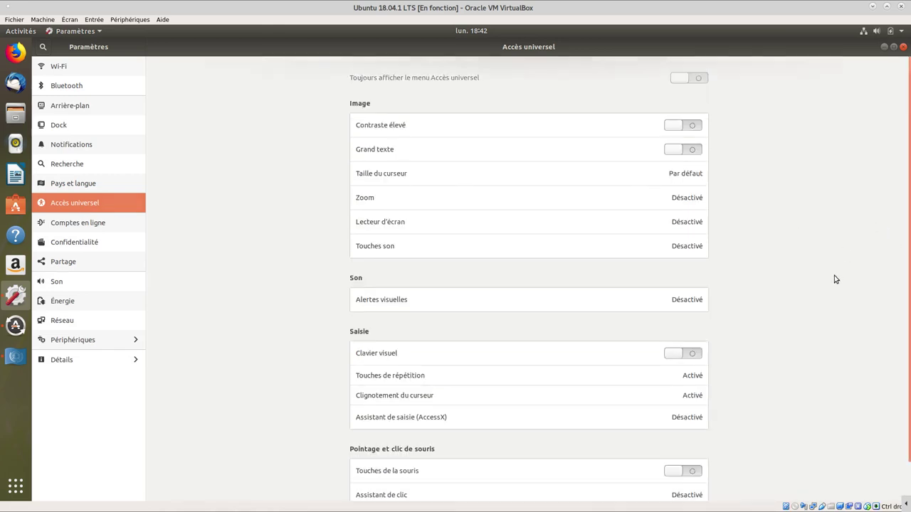
click(96, 227)
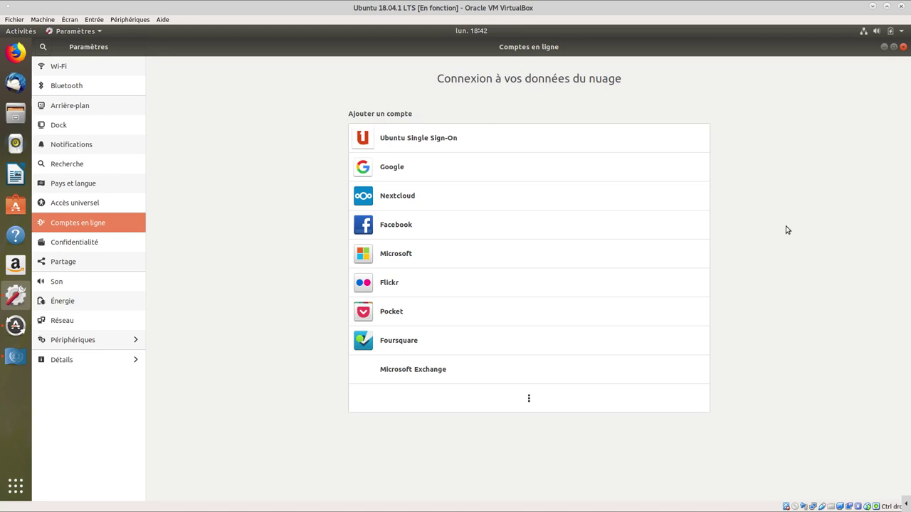
click(91, 245)
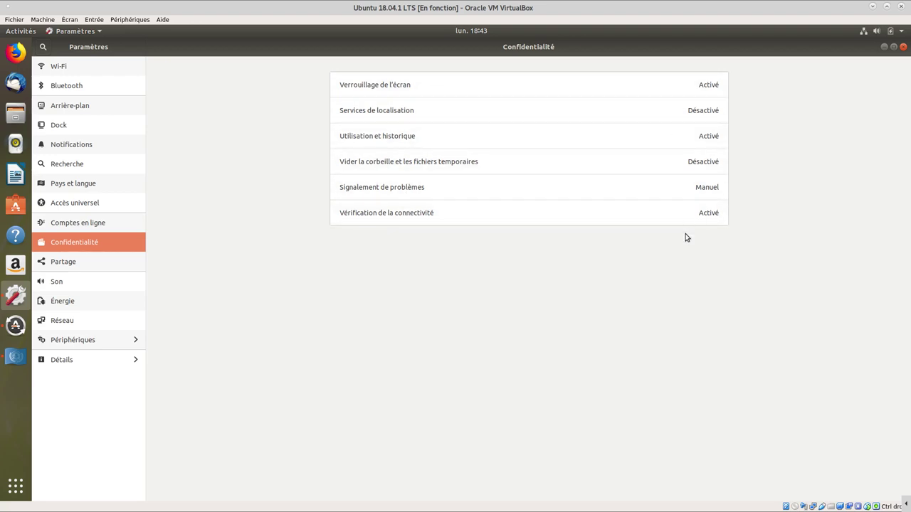
- Review the sharing, sound, power and network settings
click(78, 262)
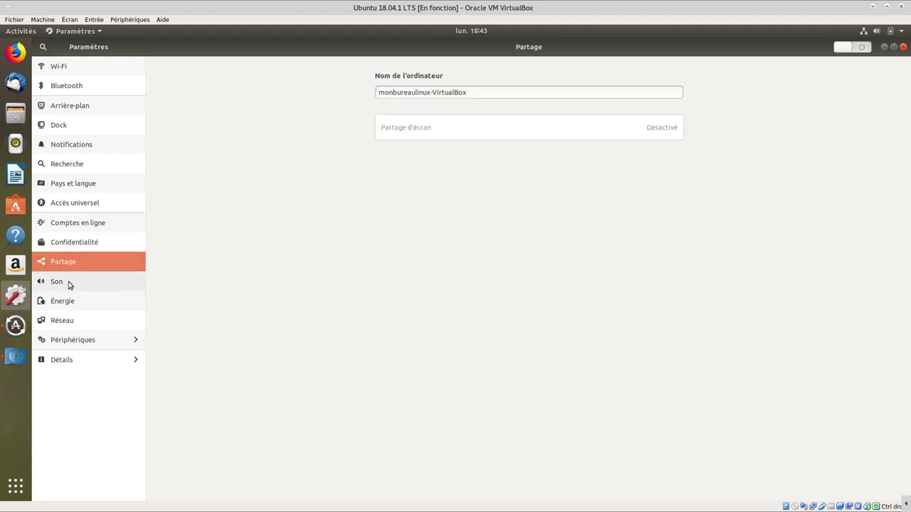
click(68, 281)
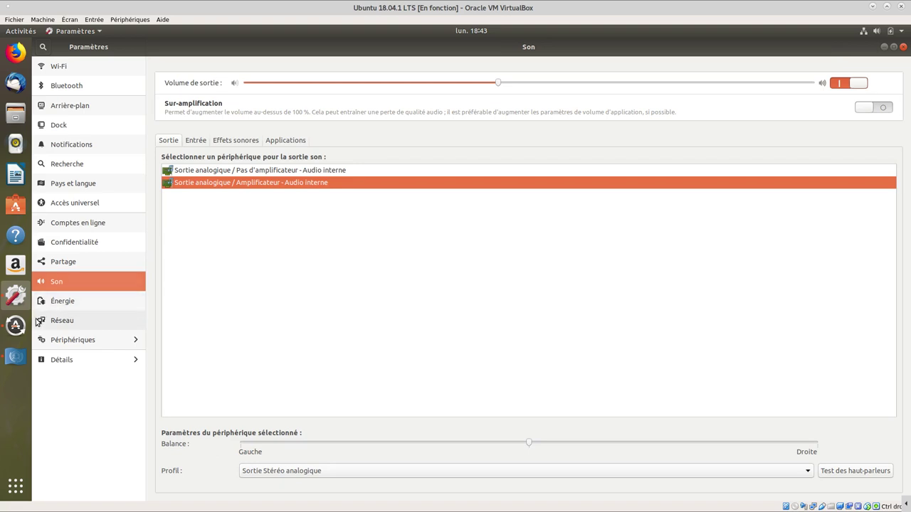
click(62, 304)
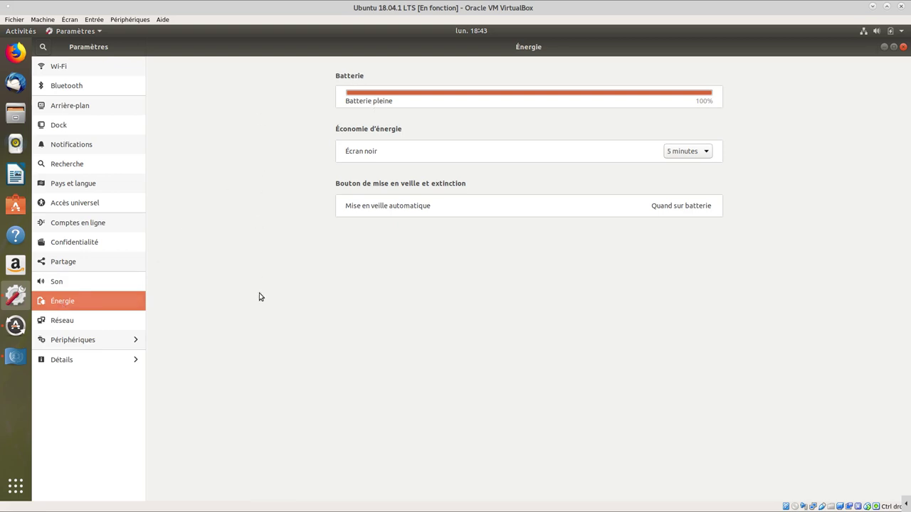
click(92, 326)
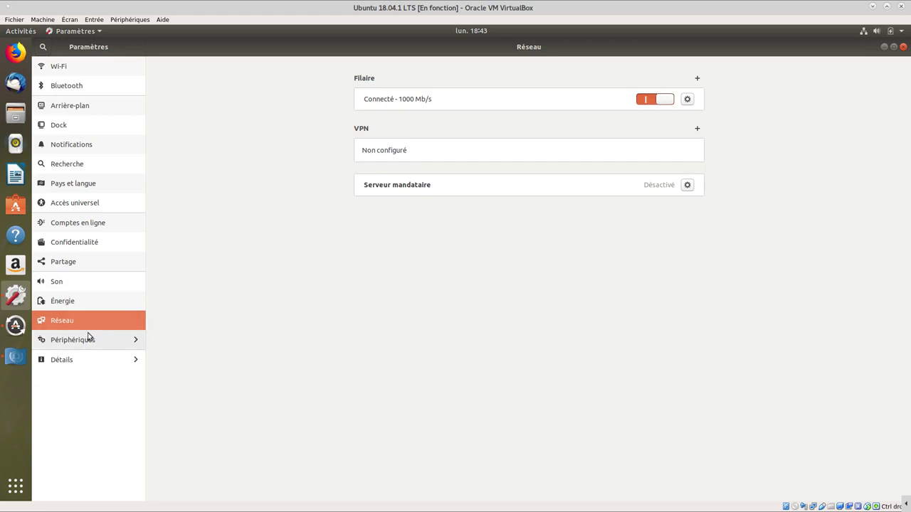
- Open the device settings and examine the display, keyboard shortcut, and mouse and touchpad options
click(89, 342)
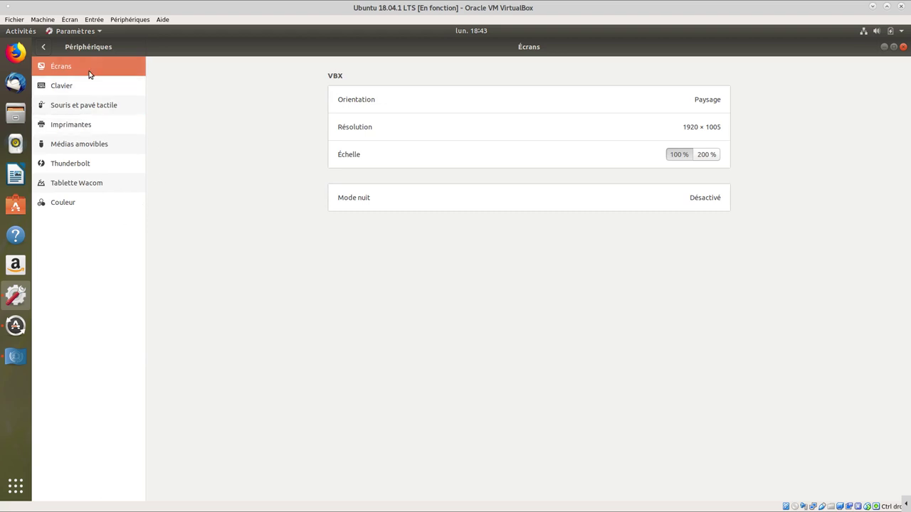
click(76, 89)
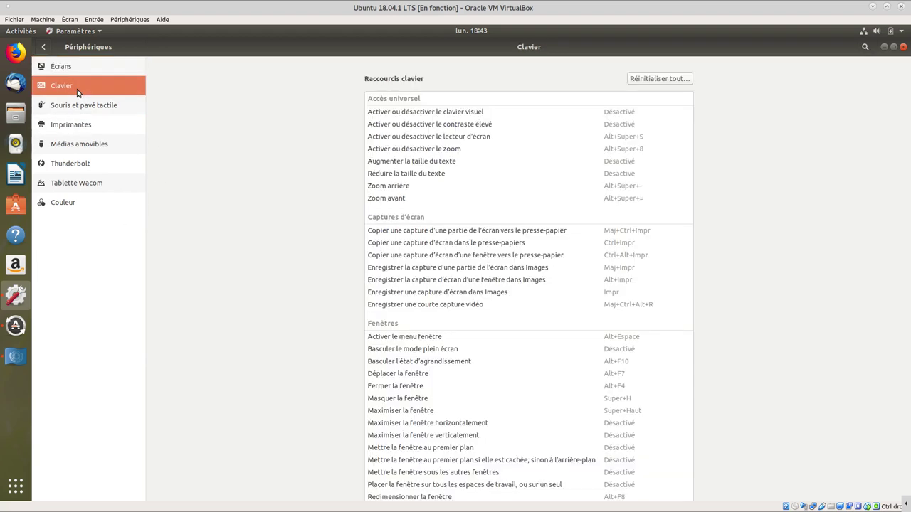
click(98, 104)
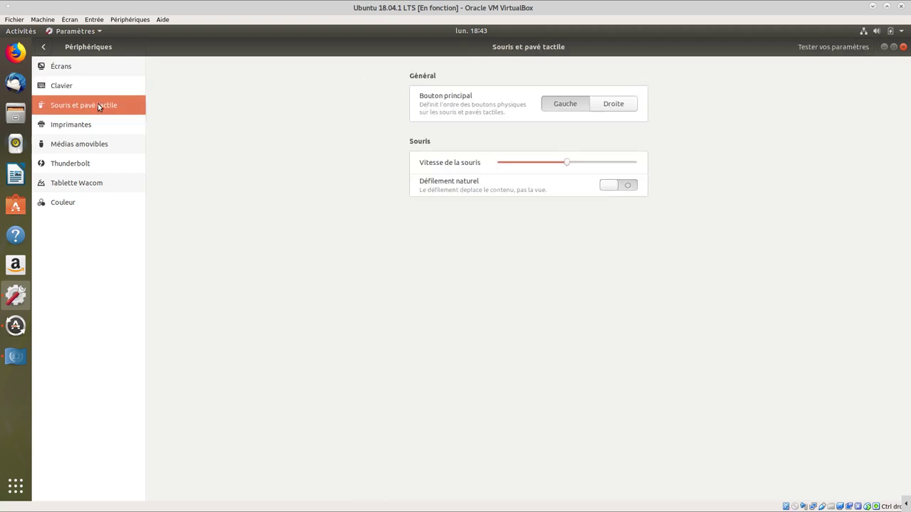
- Review the printer, removable media, Thunderbolt, Wacom tablet and color settings, and return to the main settings list
click(84, 127)
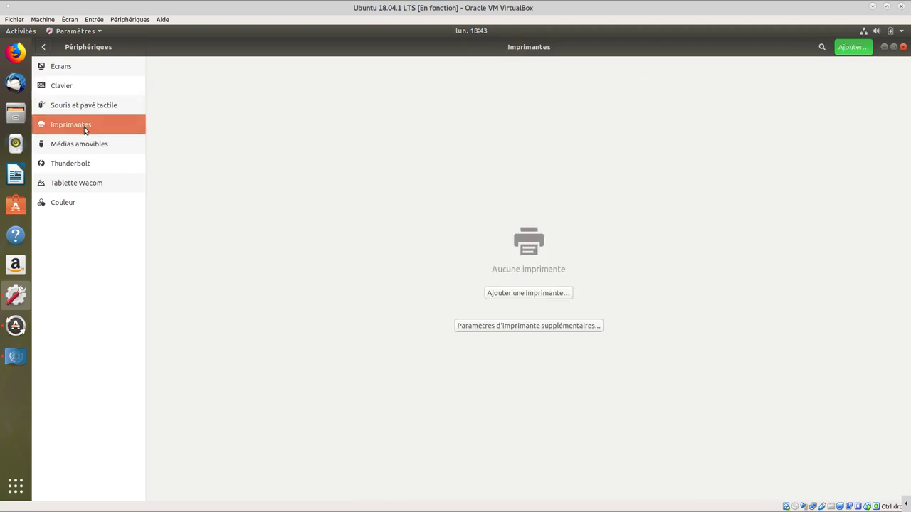
click(90, 149)
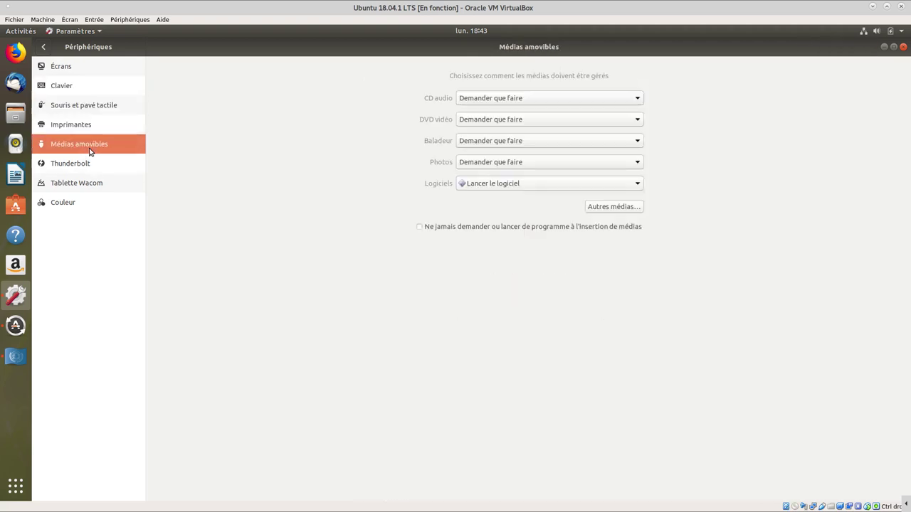
click(89, 165)
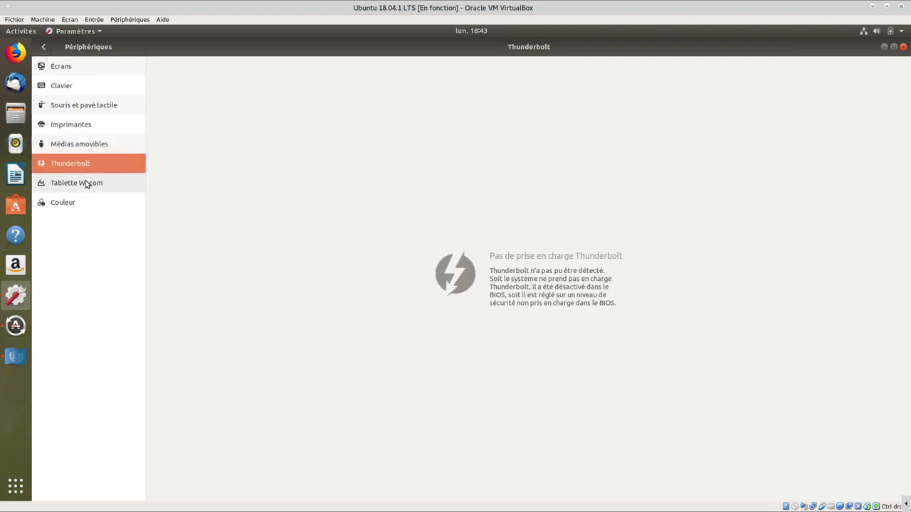
click(86, 183)
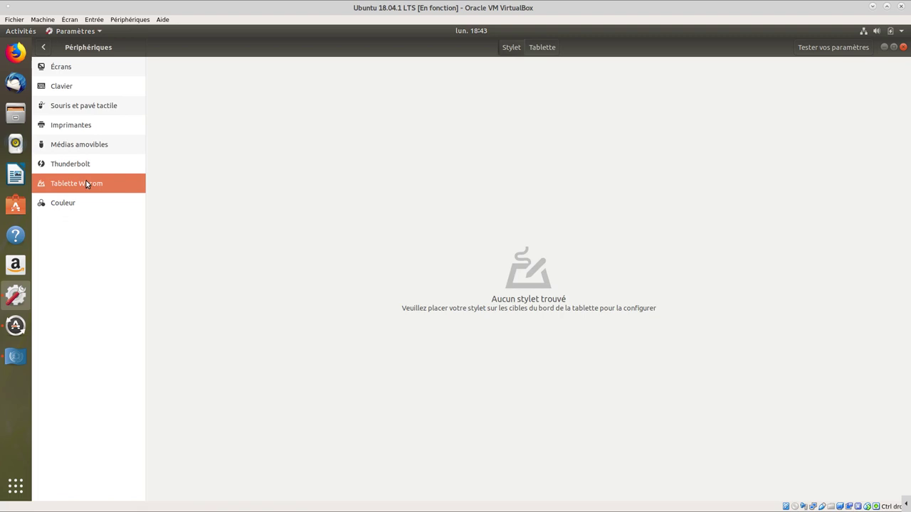
click(76, 205)
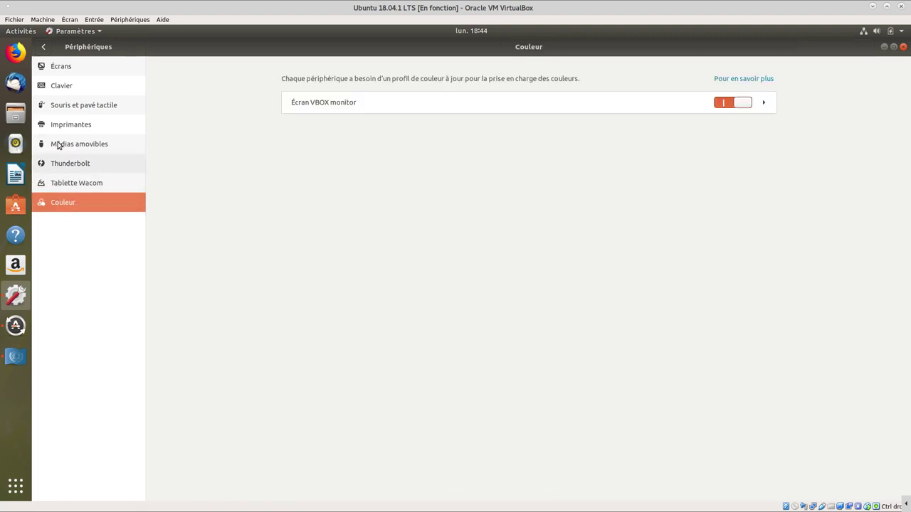
click(44, 48)
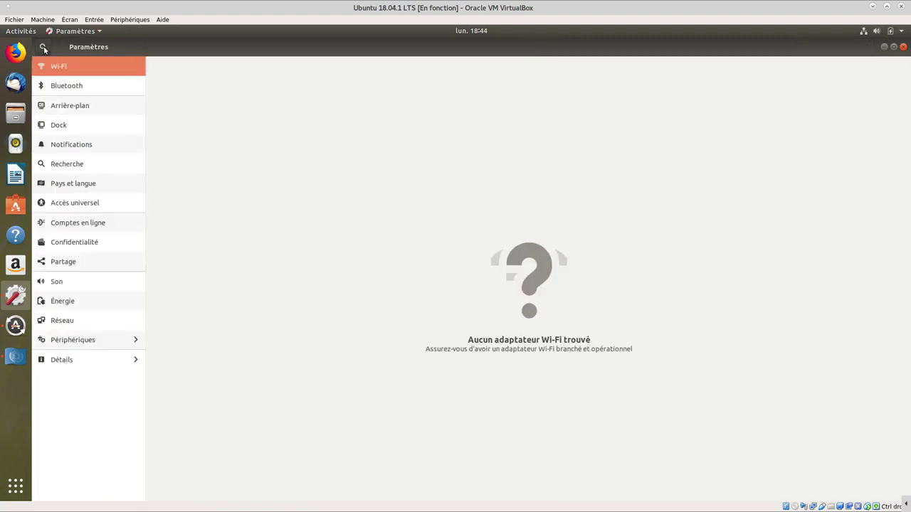
- Review the system details: the about page, date and time, users and default applications
click(85, 365)
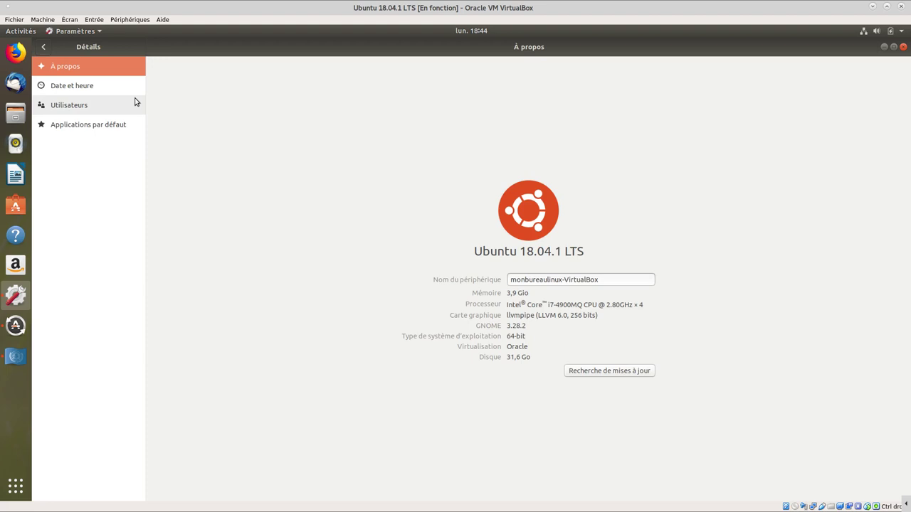
click(67, 86)
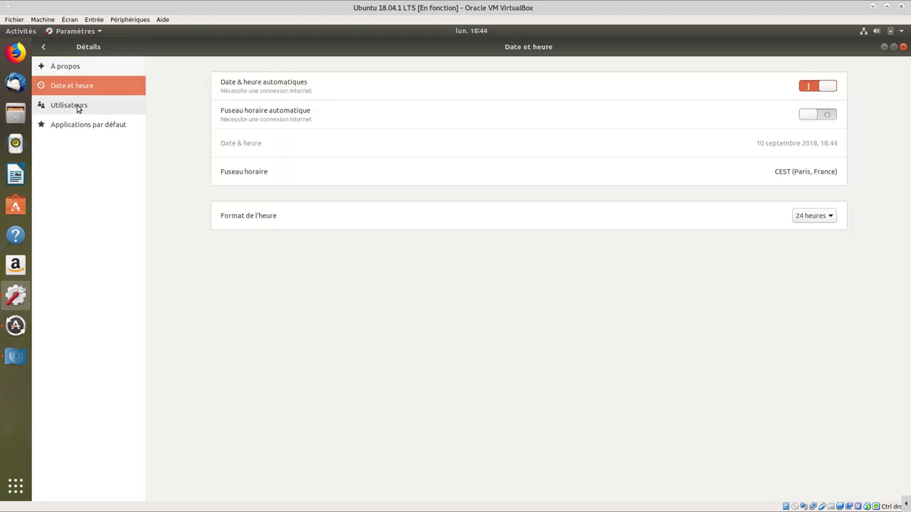
click(77, 105)
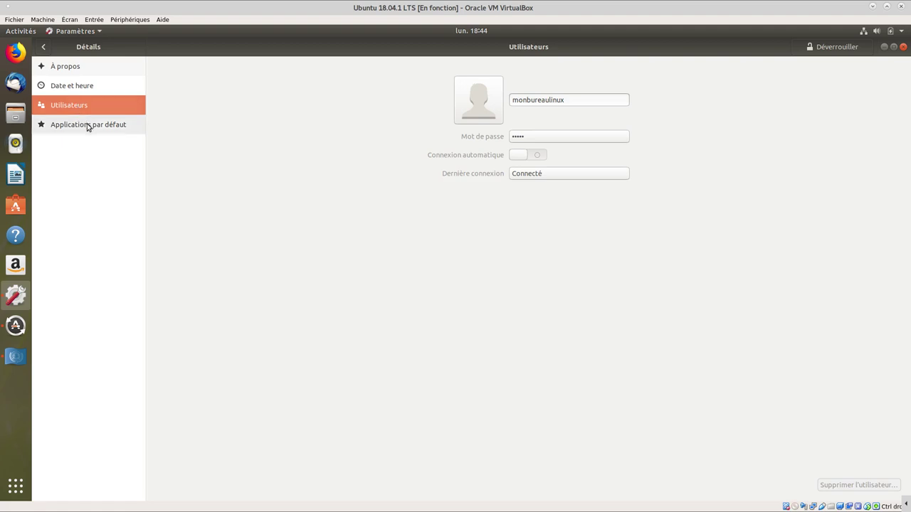
click(87, 125)
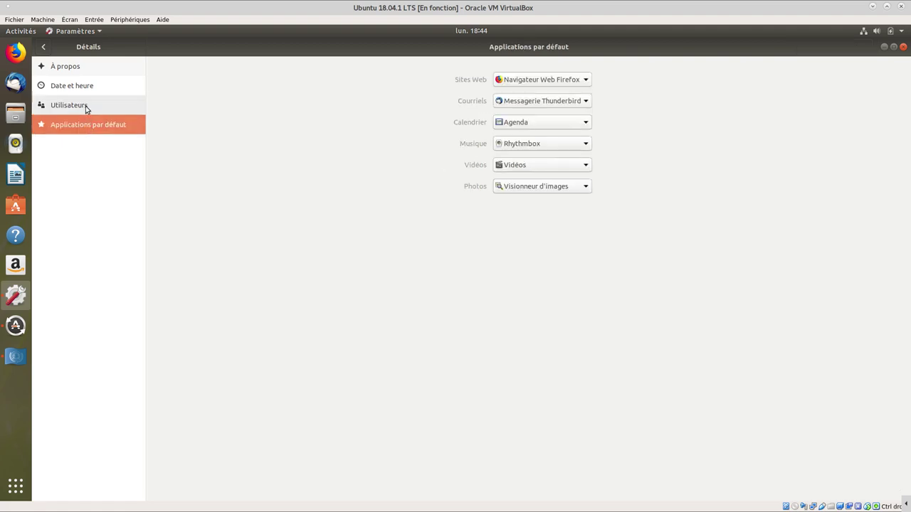
- Set the user account's picture to the hummingbird image
click(85, 106)
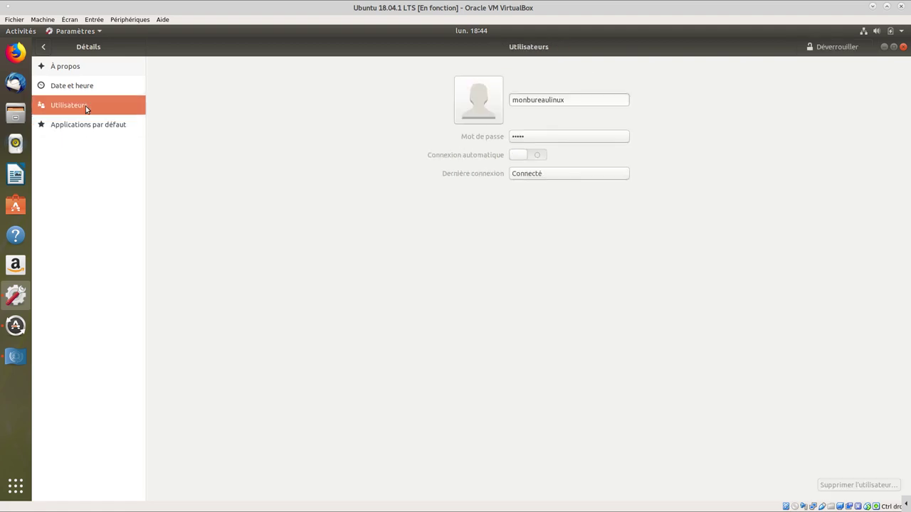
click(486, 102)
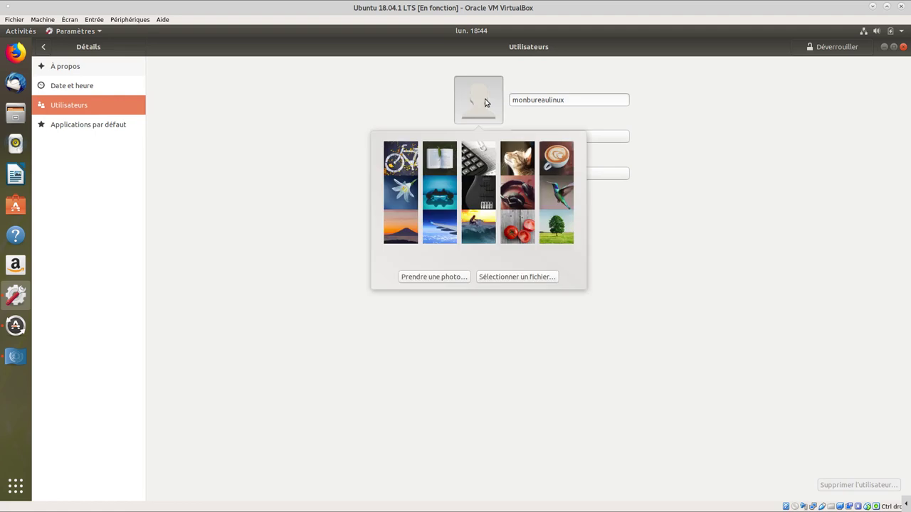
click(559, 196)
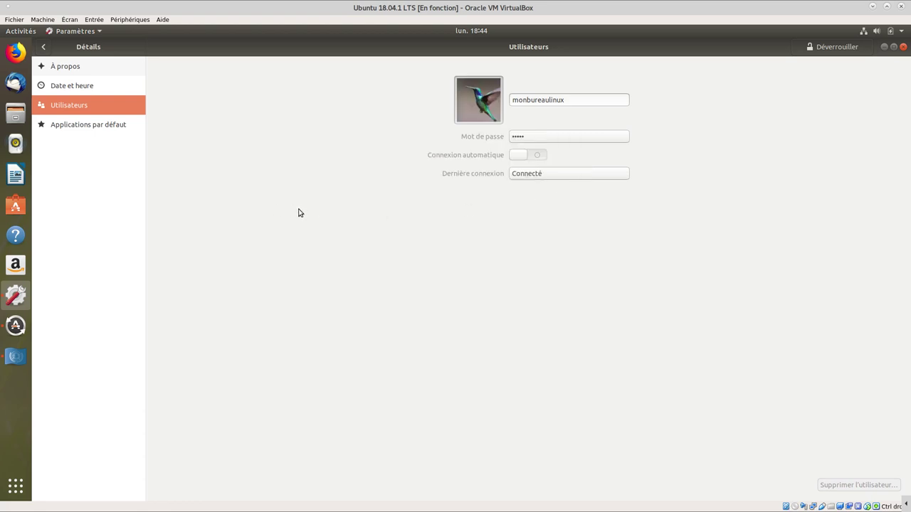
- Leave the system details and close both the settings and the language support windows
click(61, 128)
click(43, 47)
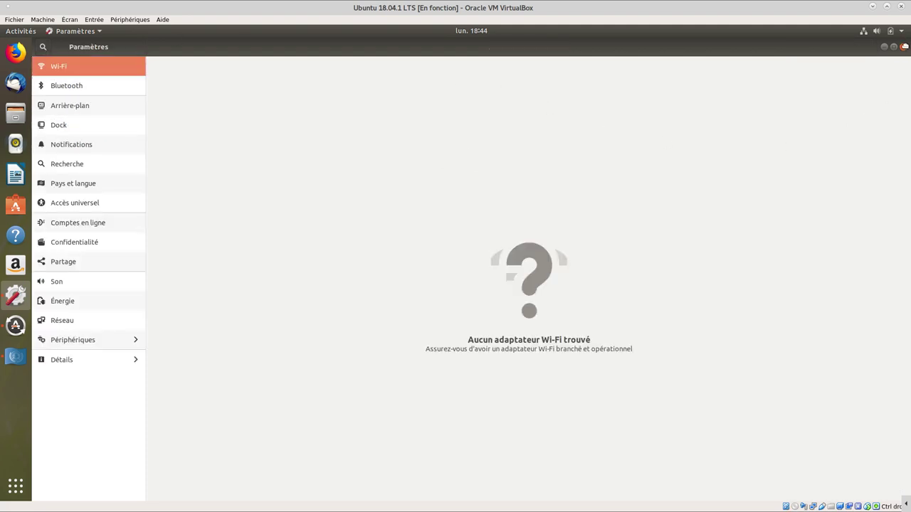
click(903, 48)
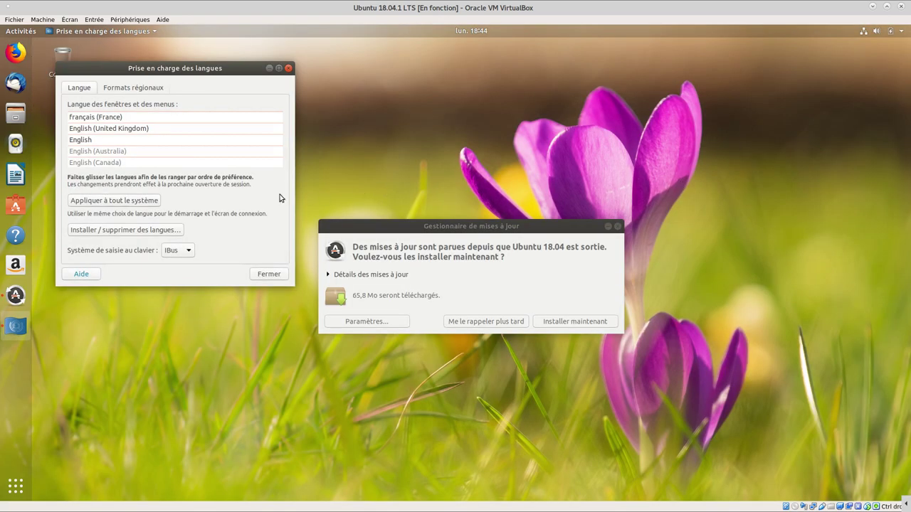
click(221, 152)
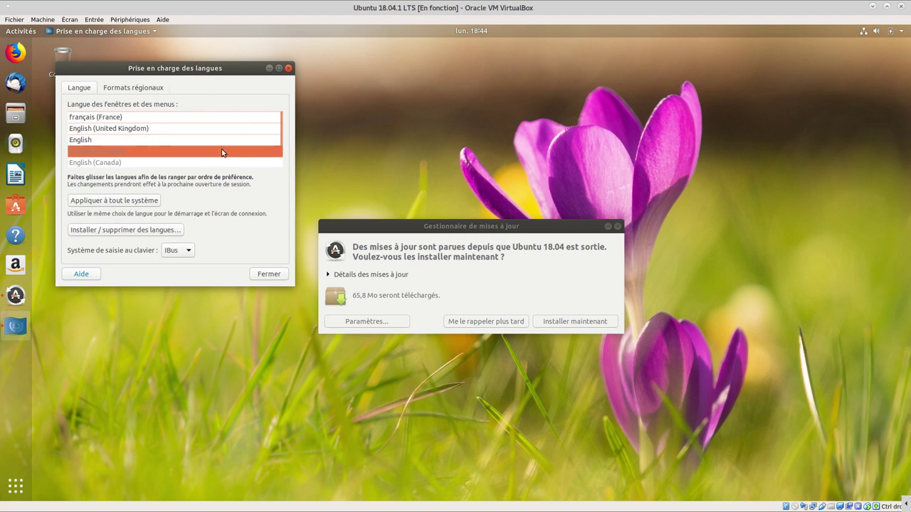
click(269, 276)
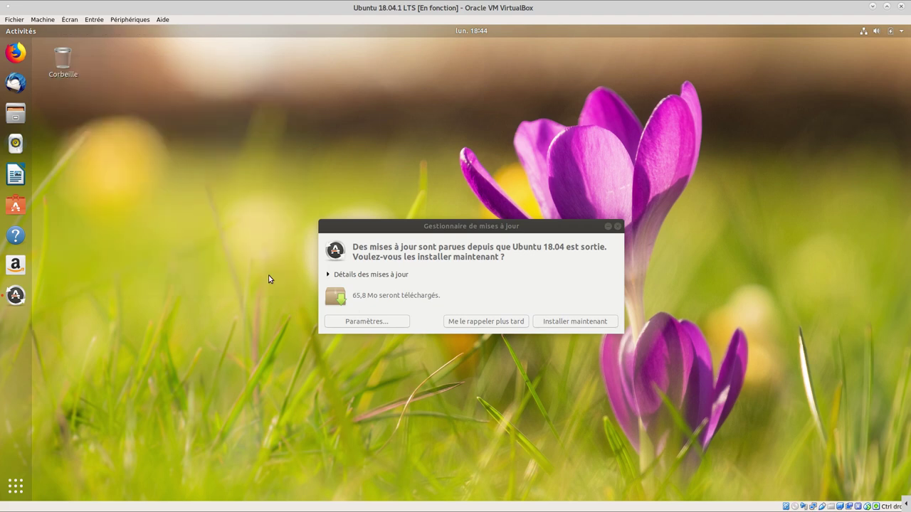
- Launch Firefox and enable its menu bar
click(21, 50)
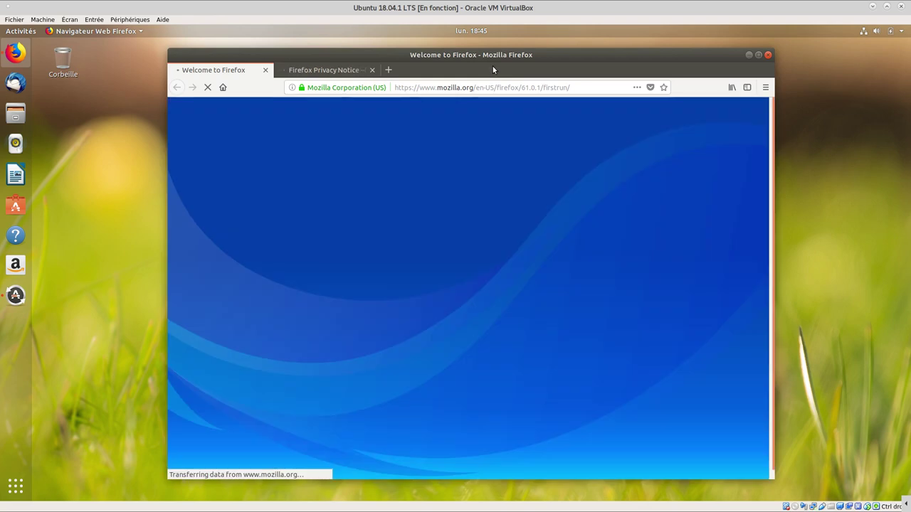
right_click(496, 69)
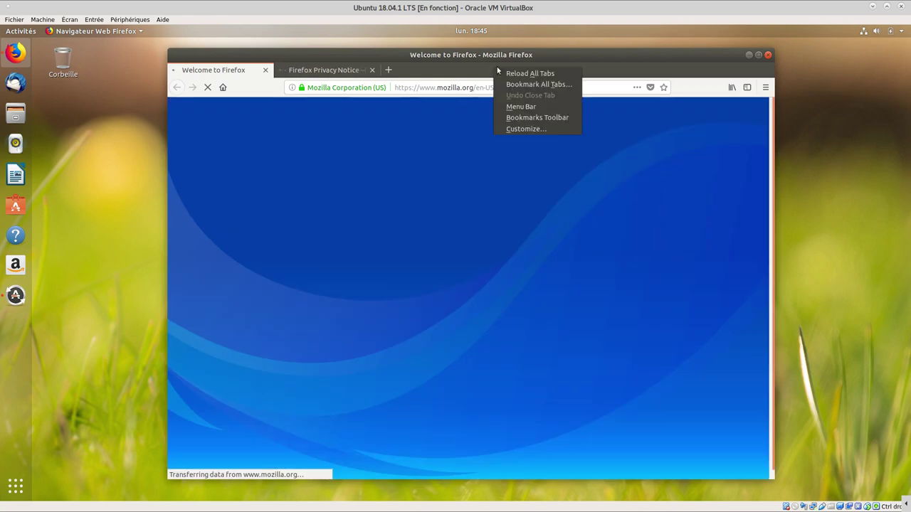
click(516, 108)
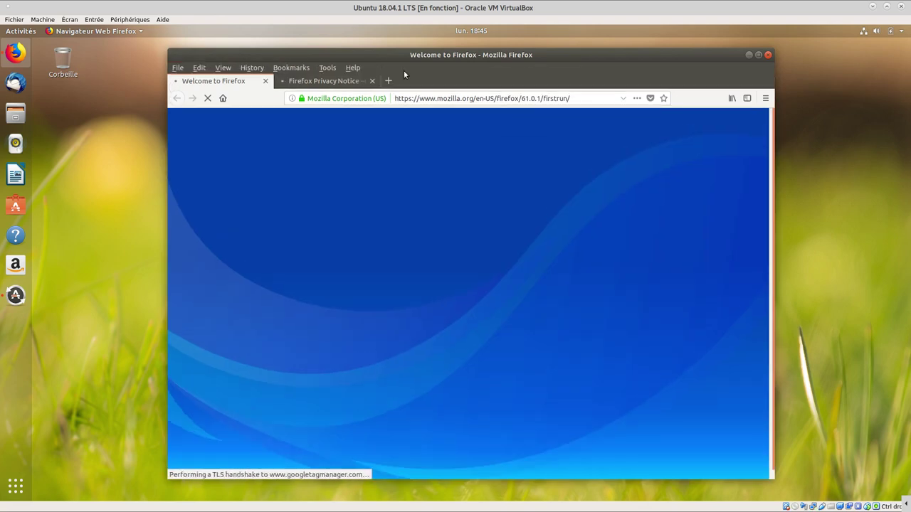
- Check the Firefox version in its About window and close that window
click(354, 68)
click(420, 154)
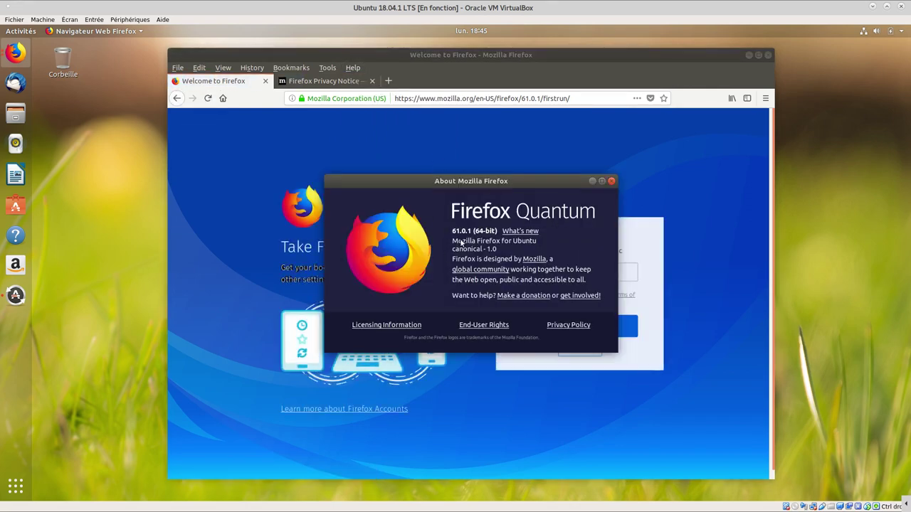
click(610, 181)
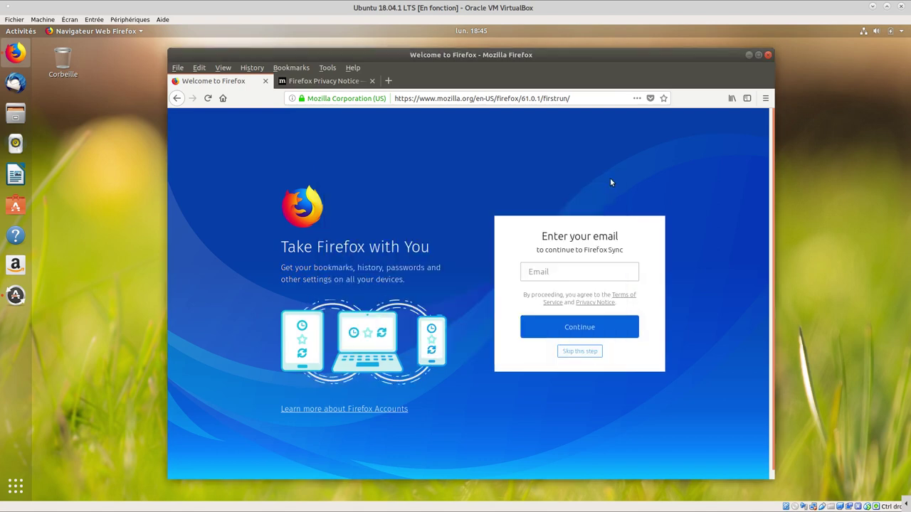
- Examine the language packs in the Firefox add-ons manager and close the browser with all its tabs
click(328, 68)
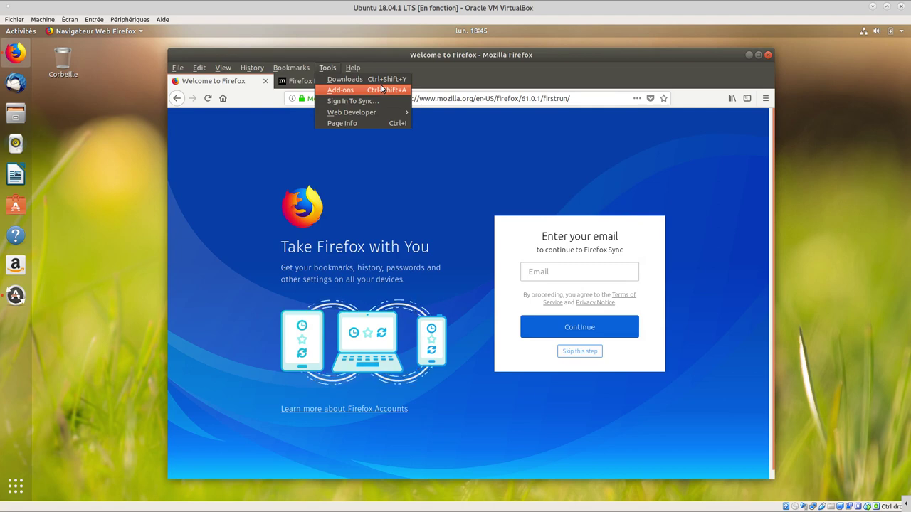
click(341, 89)
click(217, 225)
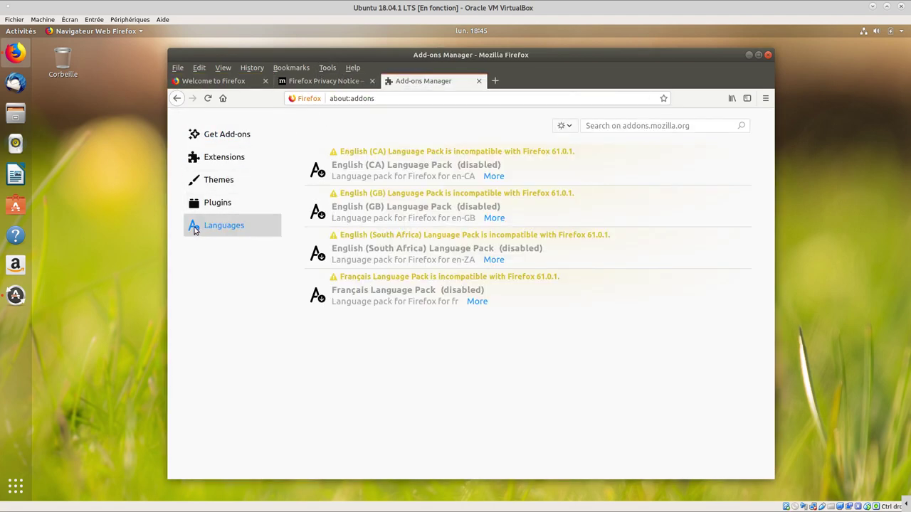
click(768, 55)
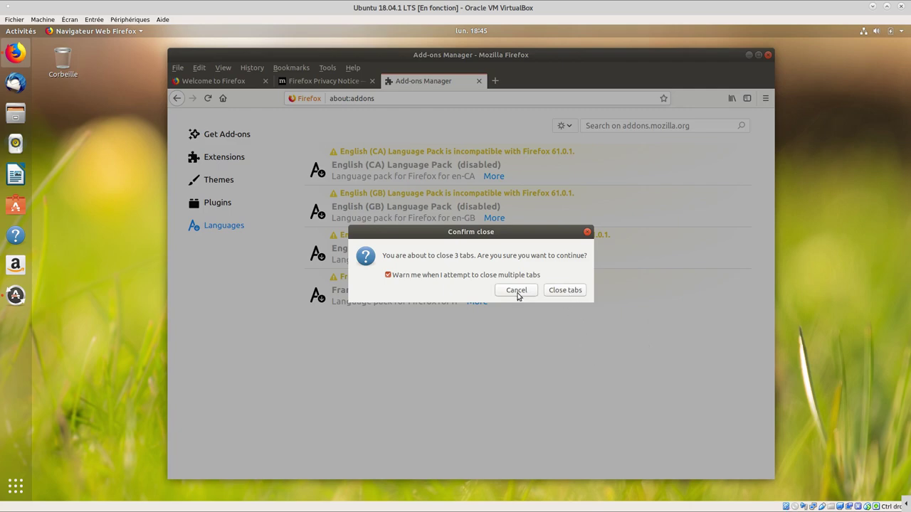
click(575, 291)
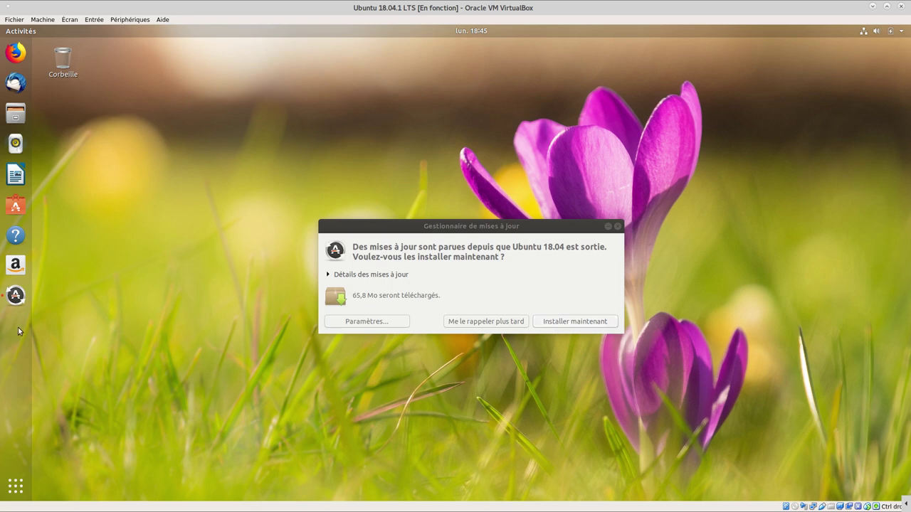
- Open Software & Updates from the applications overview and bring up the list of other download servers
click(14, 492)
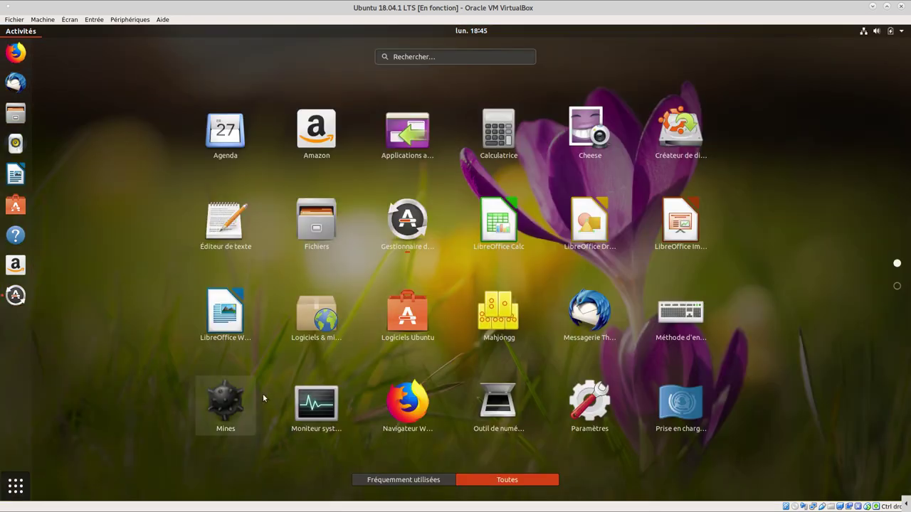
click(333, 336)
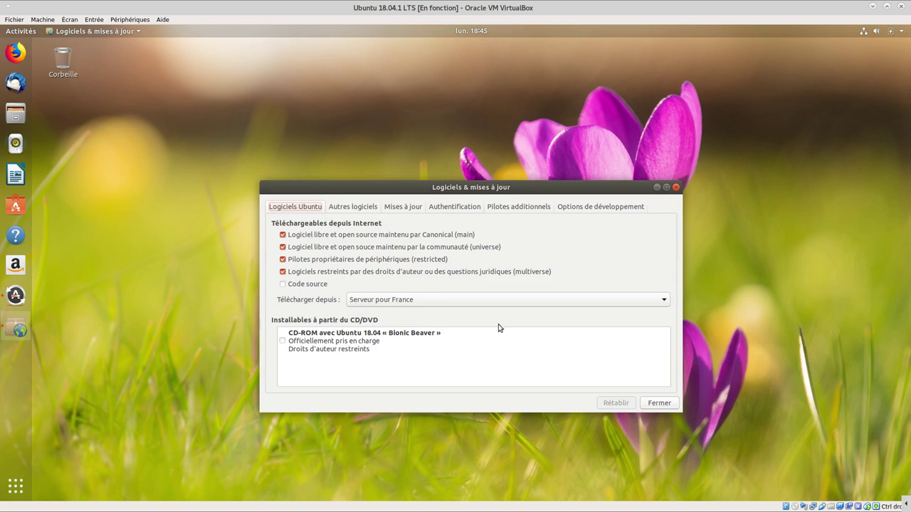
click(587, 302)
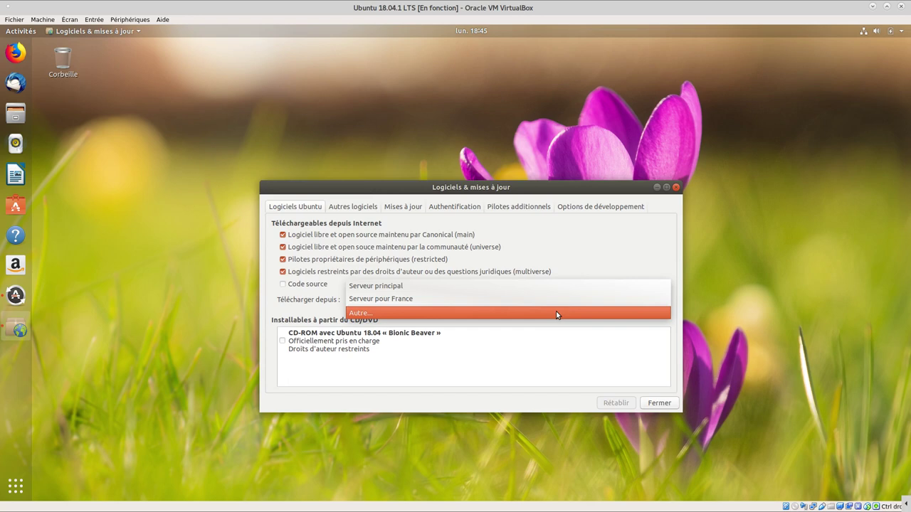
click(556, 300)
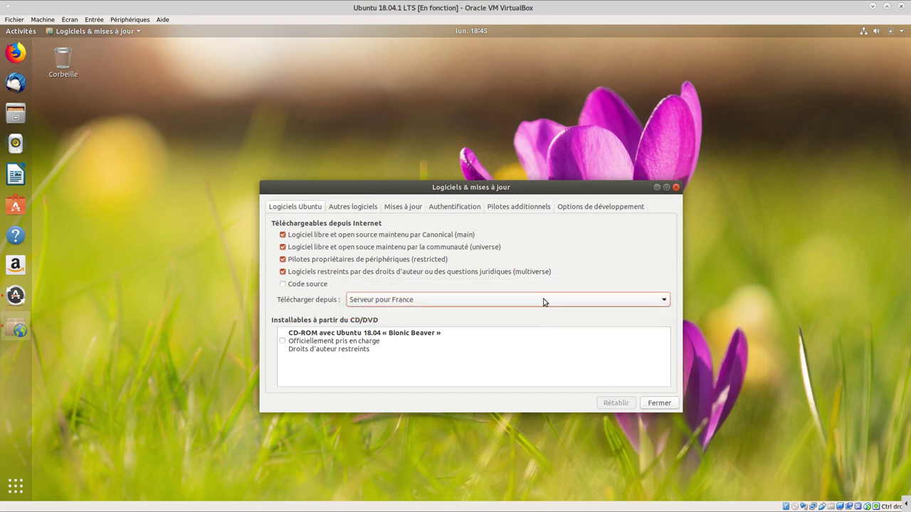
click(544, 302)
click(532, 308)
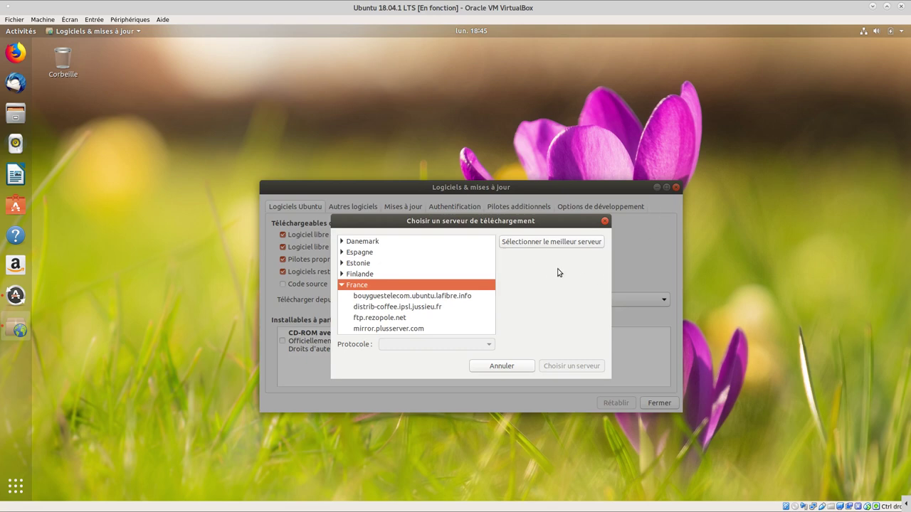
- Have the best download server selected automatically, apply that server, and authenticate with the account password
click(550, 246)
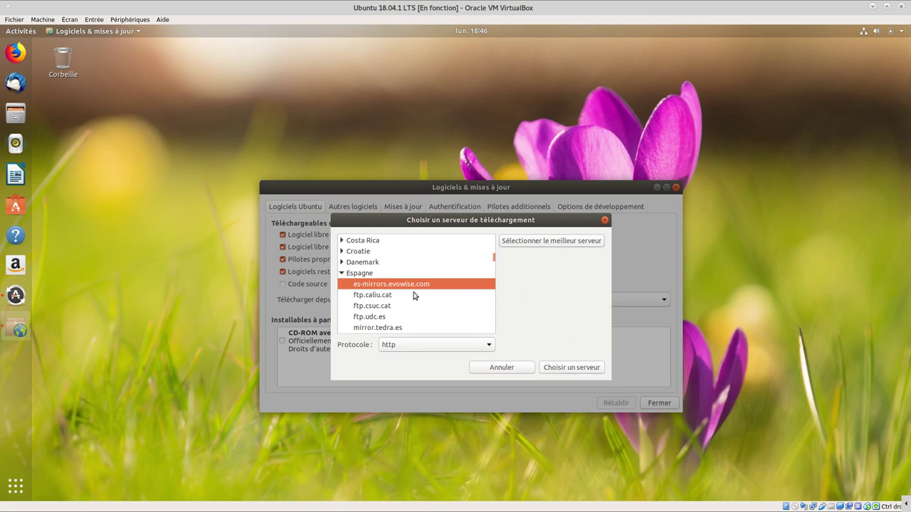
click(569, 369)
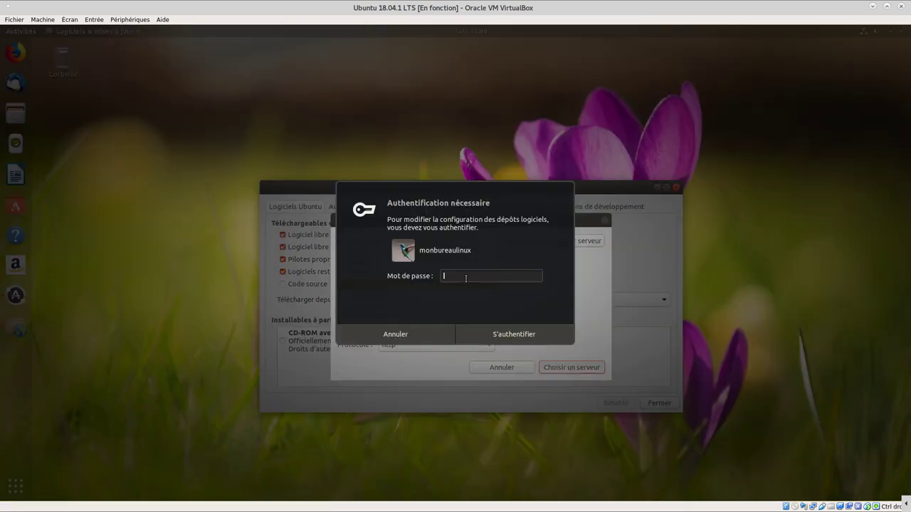
text(*******)
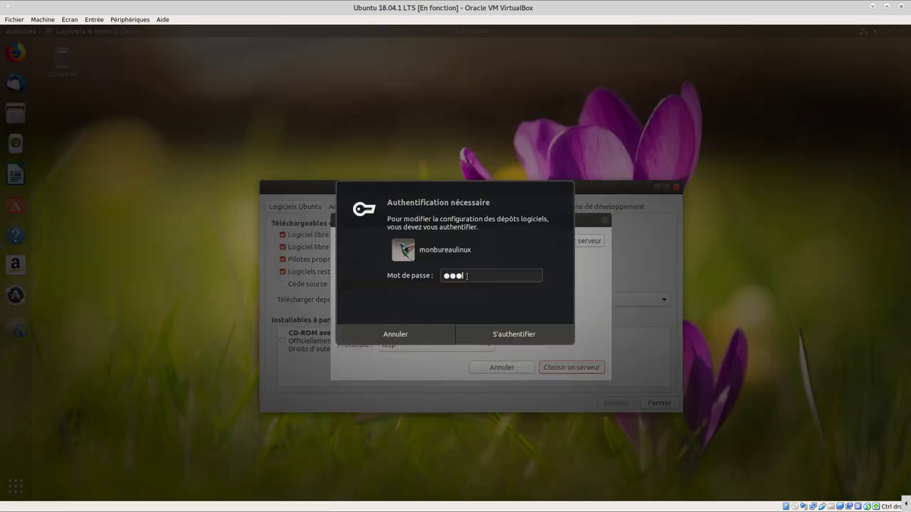
text(**)
key(Return)
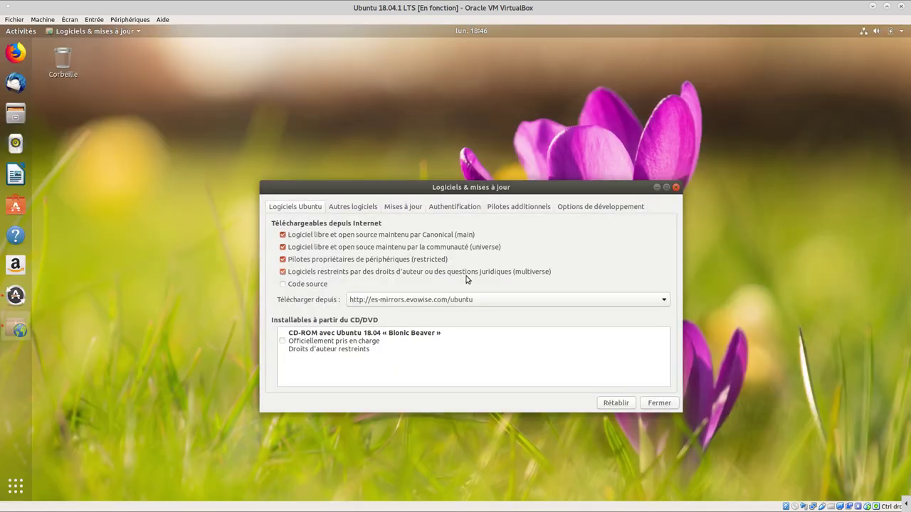
- Close Software & Updates, reload the available software information, and move the cache update window aside
click(659, 403)
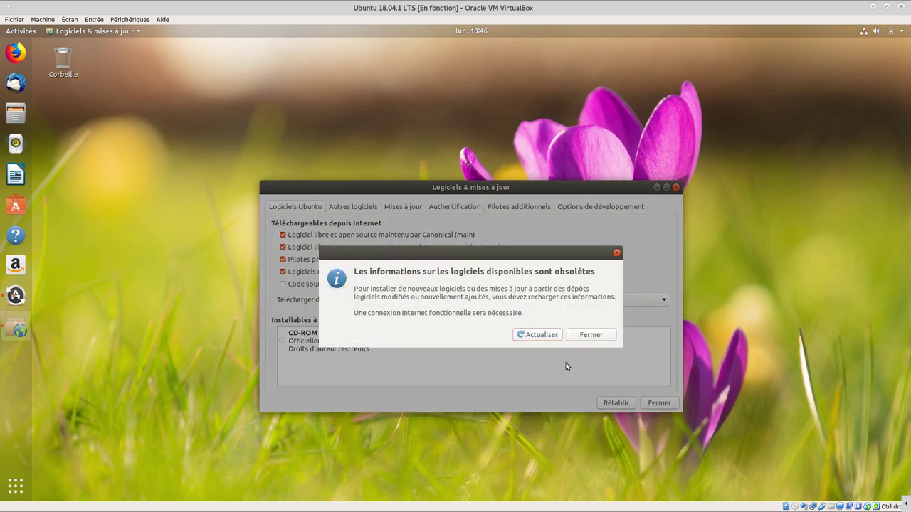
click(539, 334)
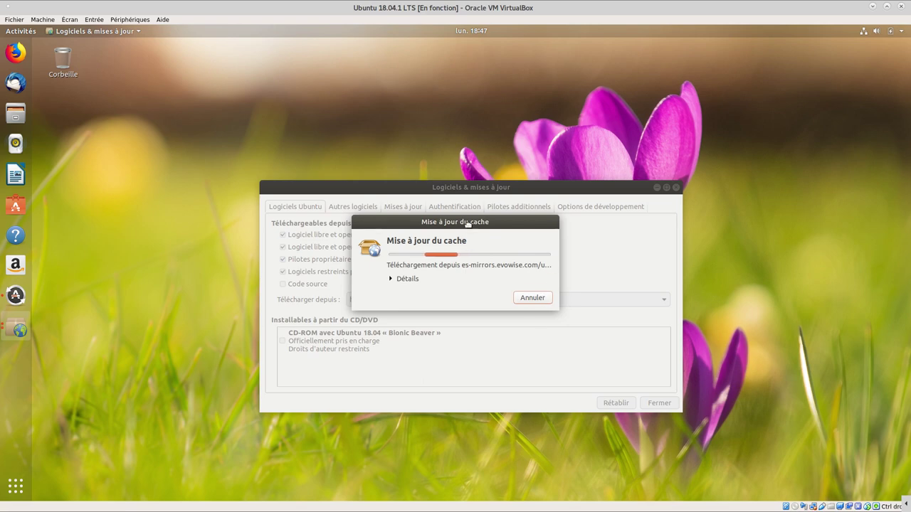
drag(467, 222, 590, 221)
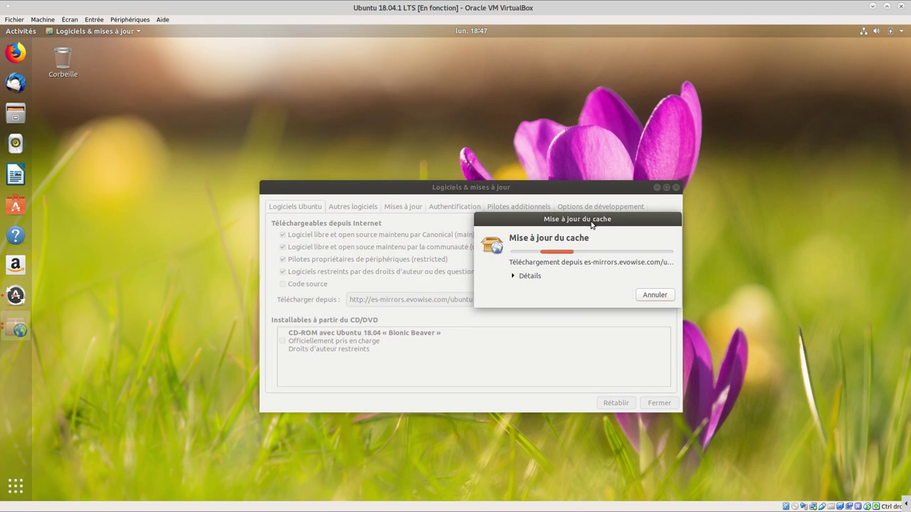
drag(591, 225, 564, 232)
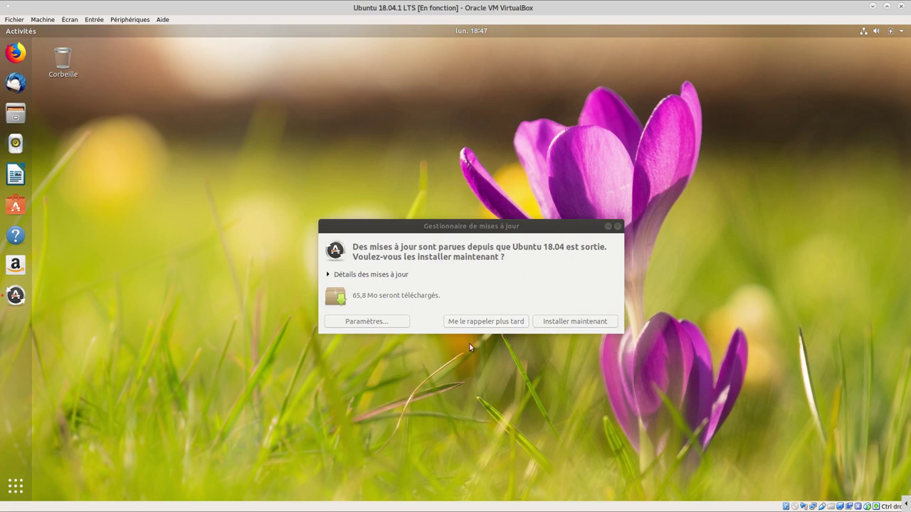
- Open the update manager's settings, review the authentication, additional drivers and developer options, and close the settings window
click(374, 321)
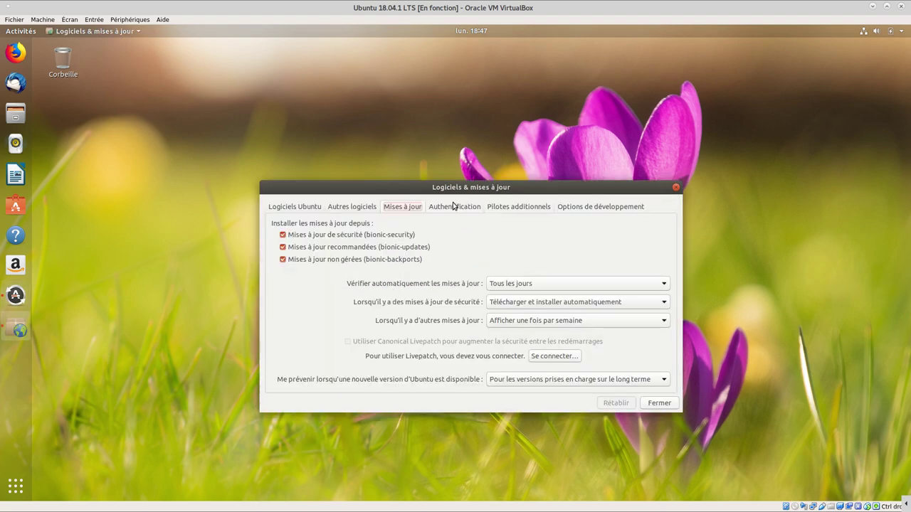
click(454, 206)
click(521, 207)
click(593, 210)
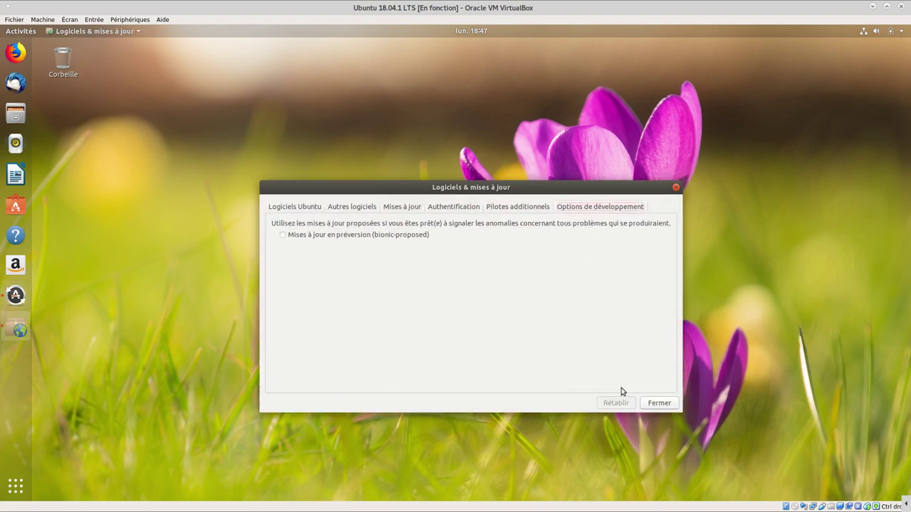
click(660, 407)
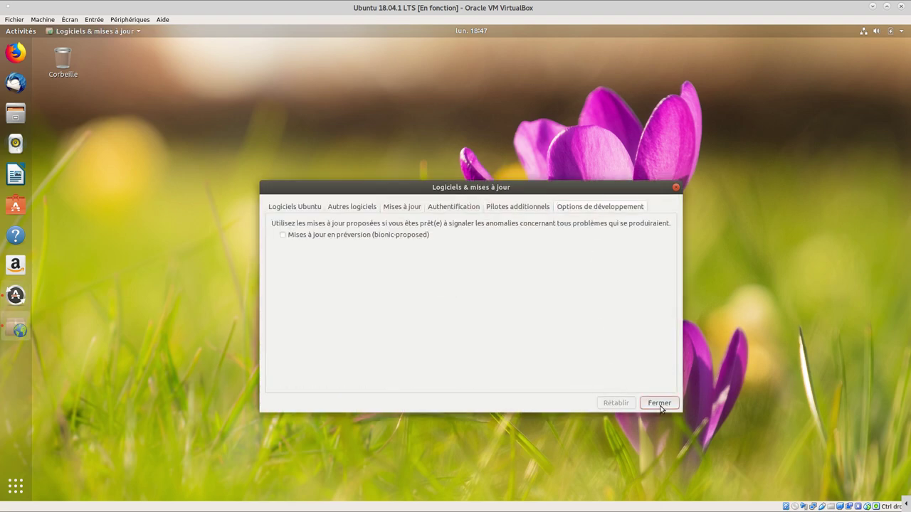
click(675, 189)
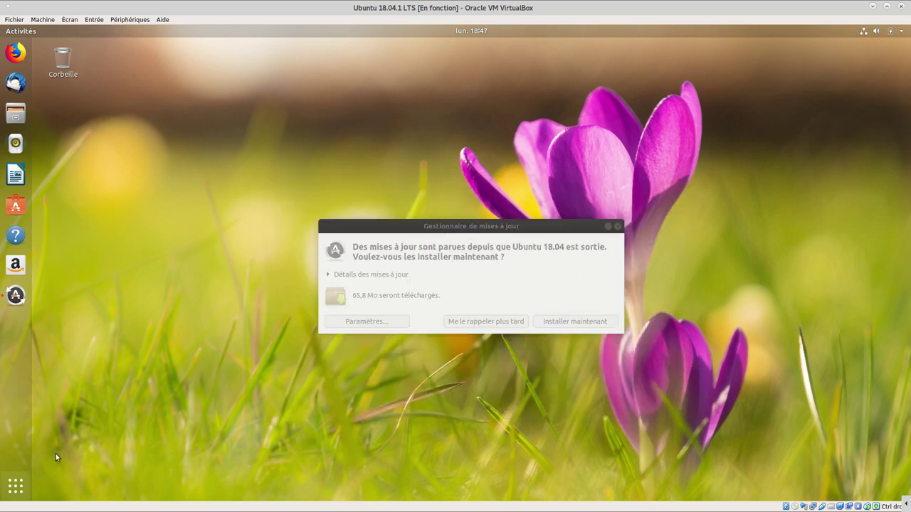
- Open the system details in Settings, launch the update check from the About page, and close Settings
click(15, 486)
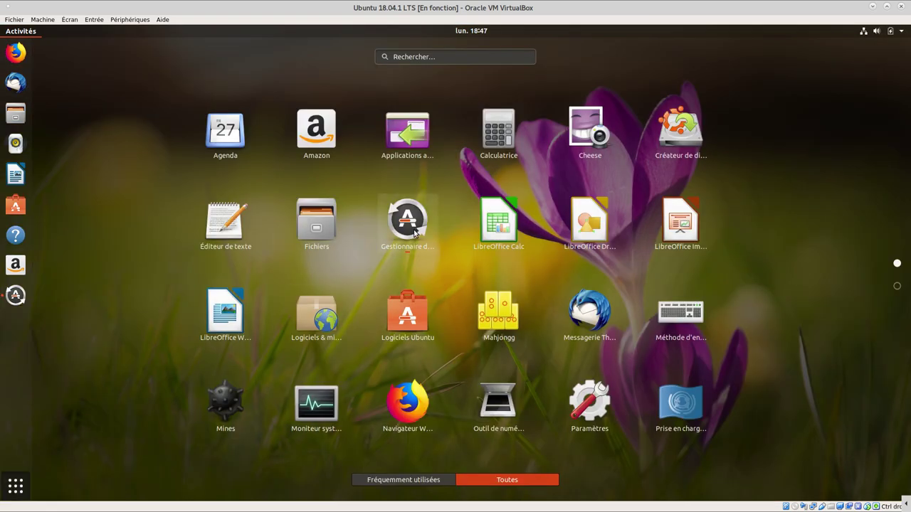
click(587, 423)
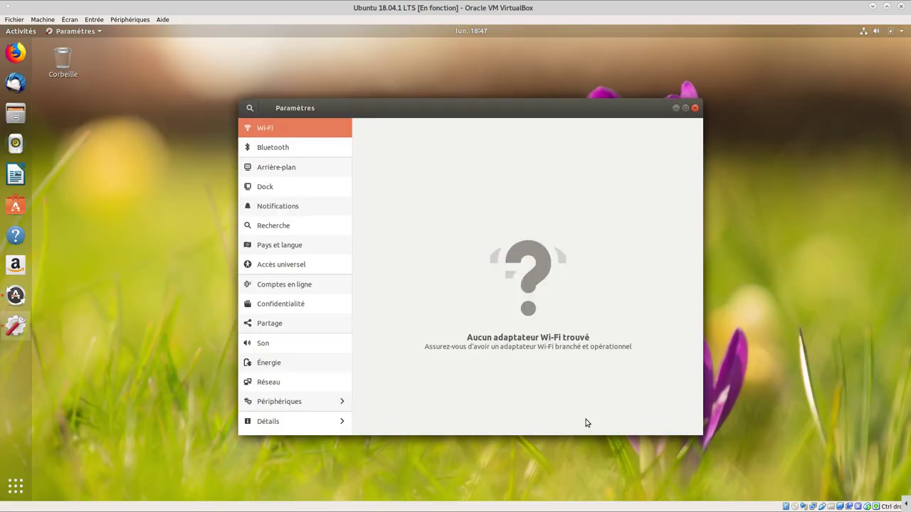
click(306, 430)
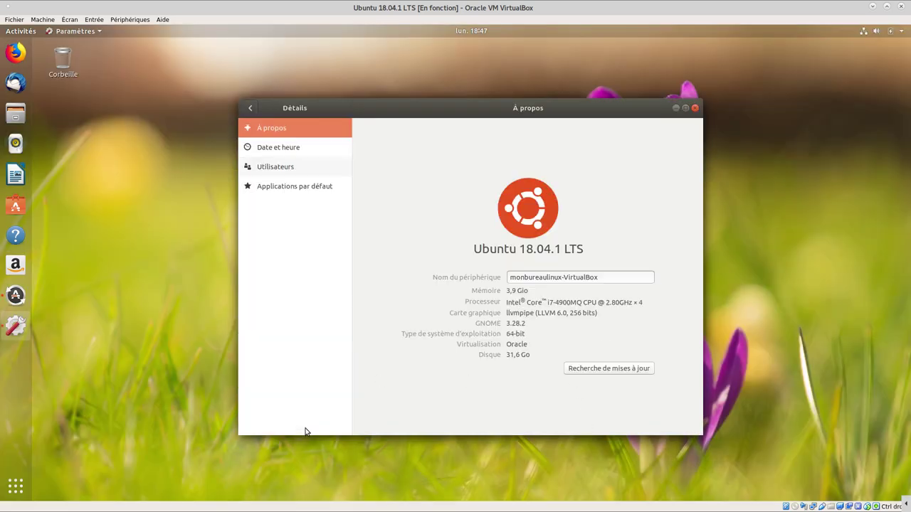
click(629, 370)
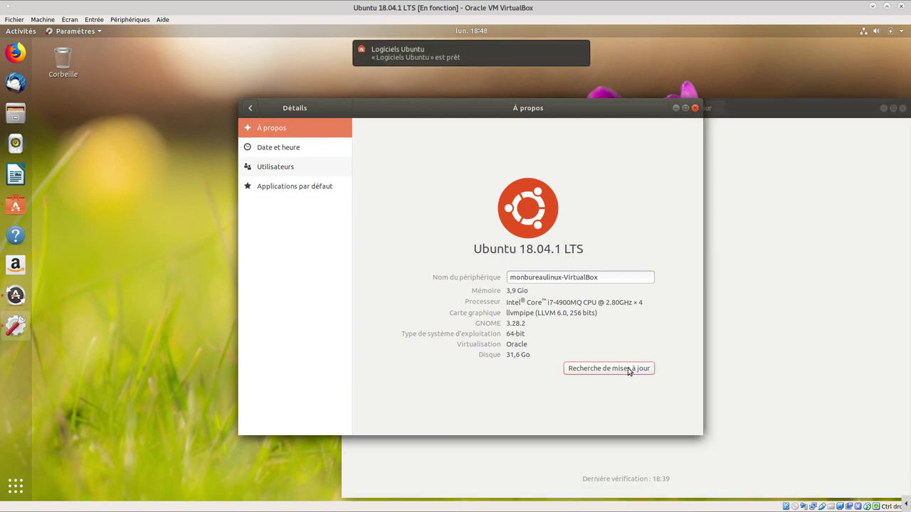
drag(608, 108, 423, 107)
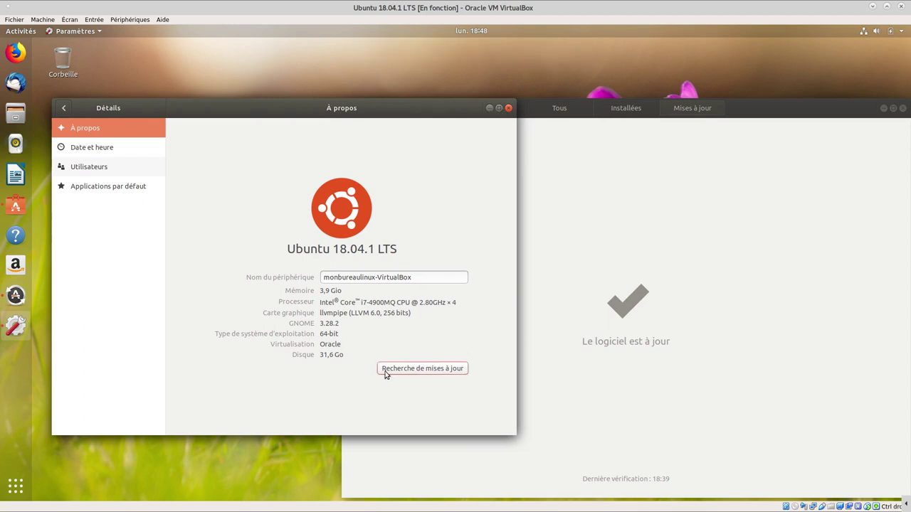
click(508, 108)
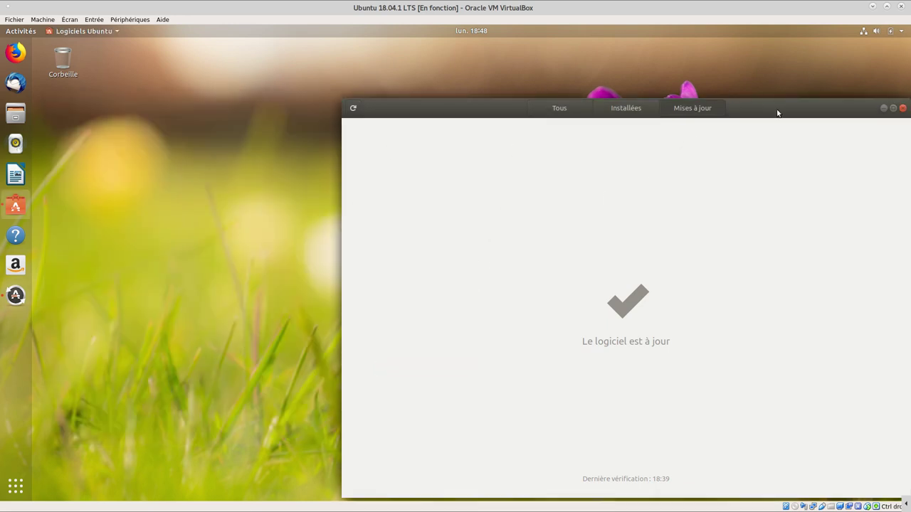
- Centre the Ubuntu Software window, look through its installed applications and updates pages, and close it
drag(777, 113, 612, 66)
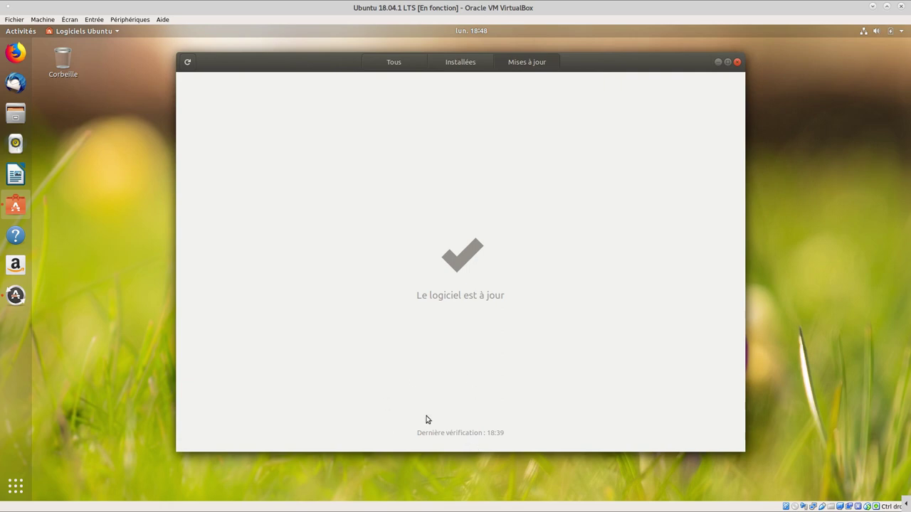
click(441, 68)
click(412, 68)
click(487, 64)
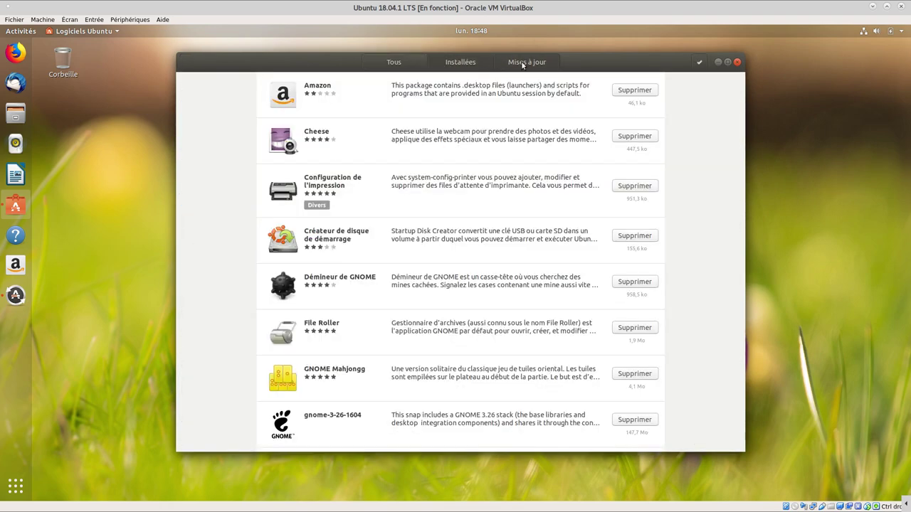
click(521, 66)
click(737, 63)
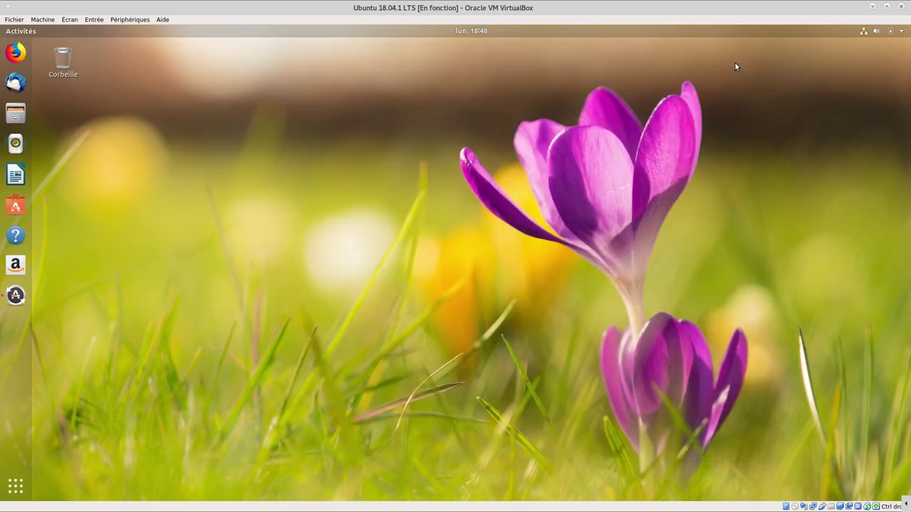
- Shut down the Ubuntu 18.04.1 LTS virtual machine from the system menu
click(899, 34)
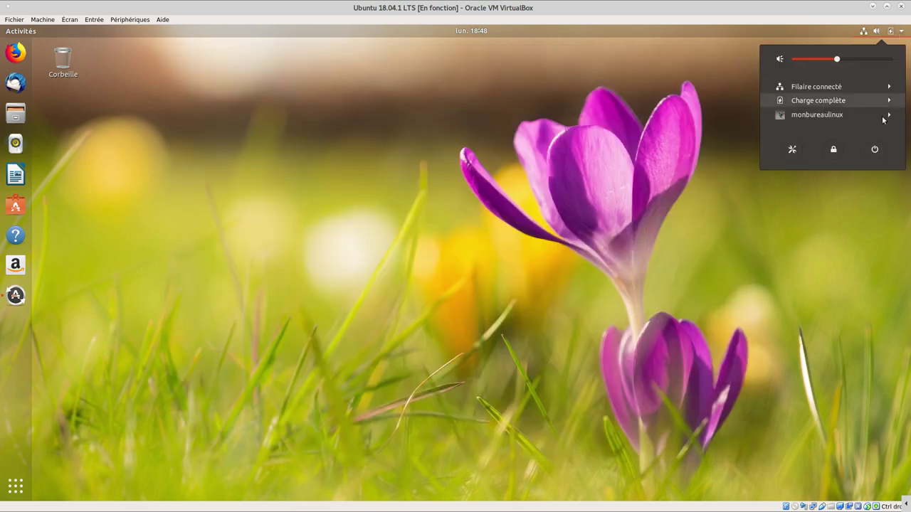
click(876, 150)
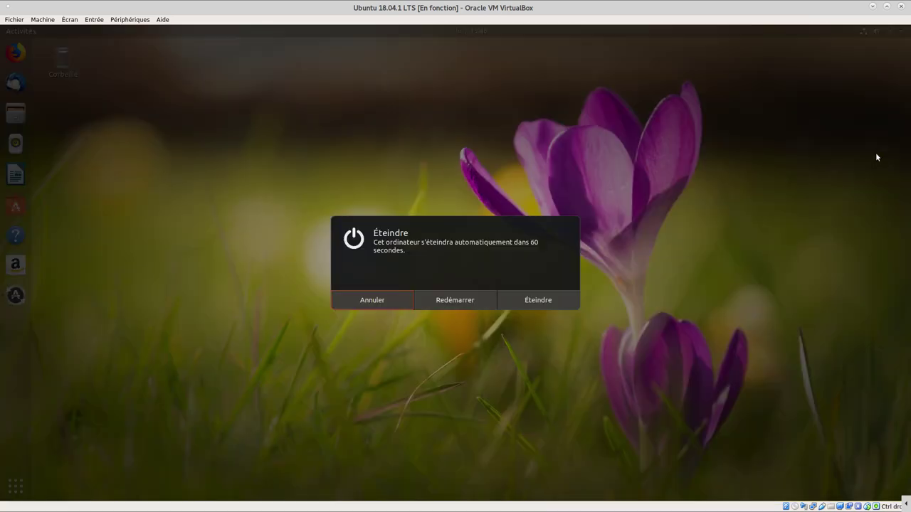
click(528, 302)
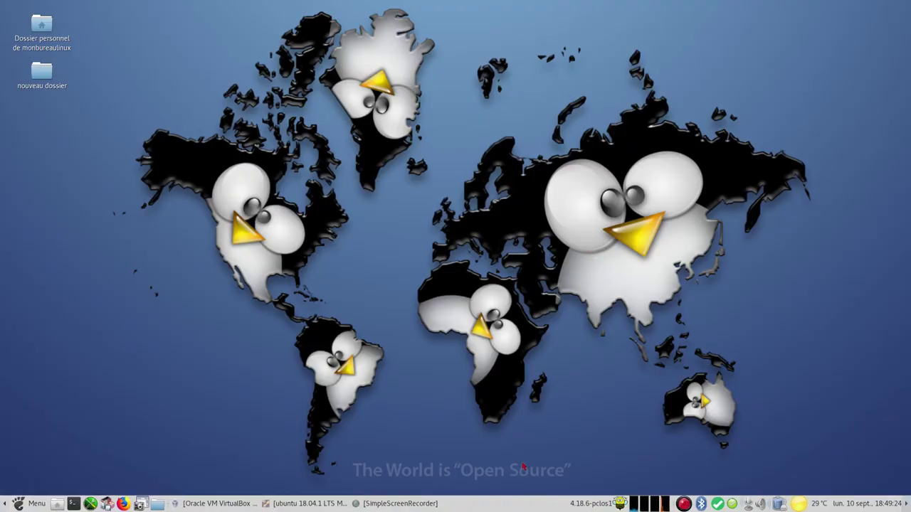
- Switch to the ubuntu 18.04.1 LTS MAJ virtual machine and log in to the listed account with its password
click(299, 503)
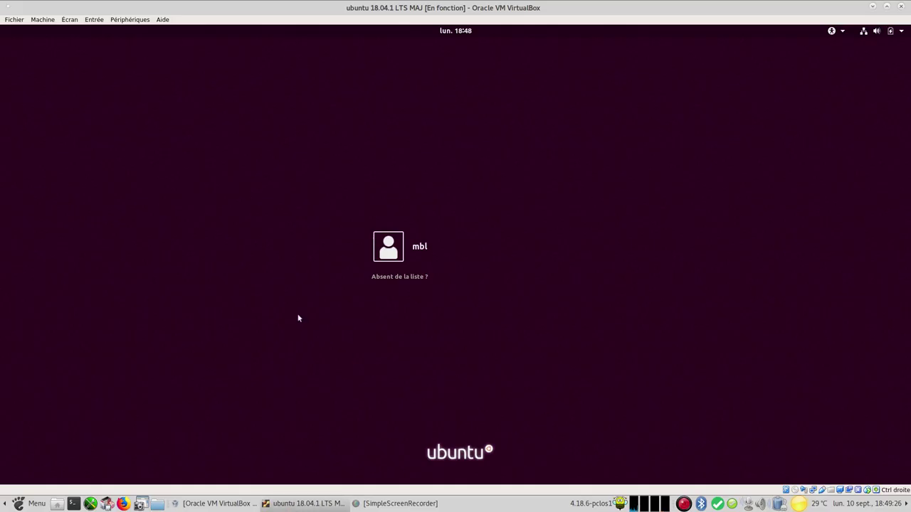
click(393, 249)
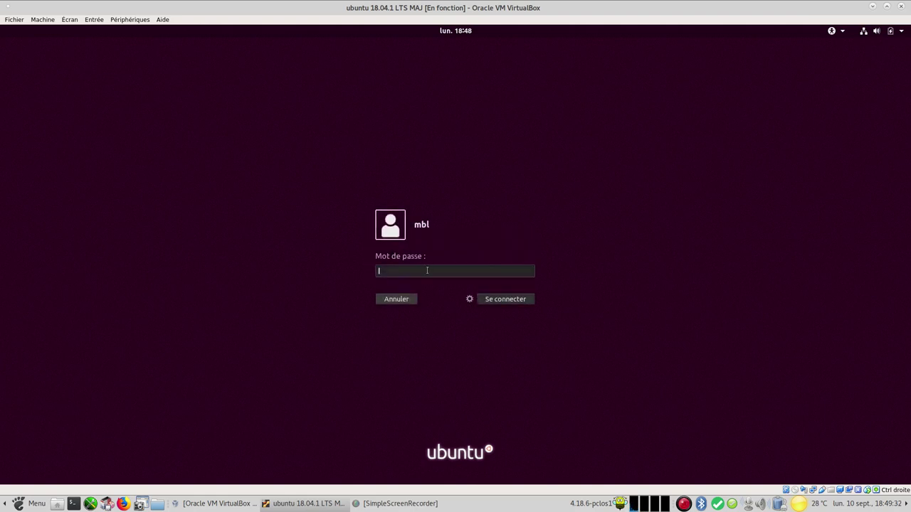
text(•••••••)
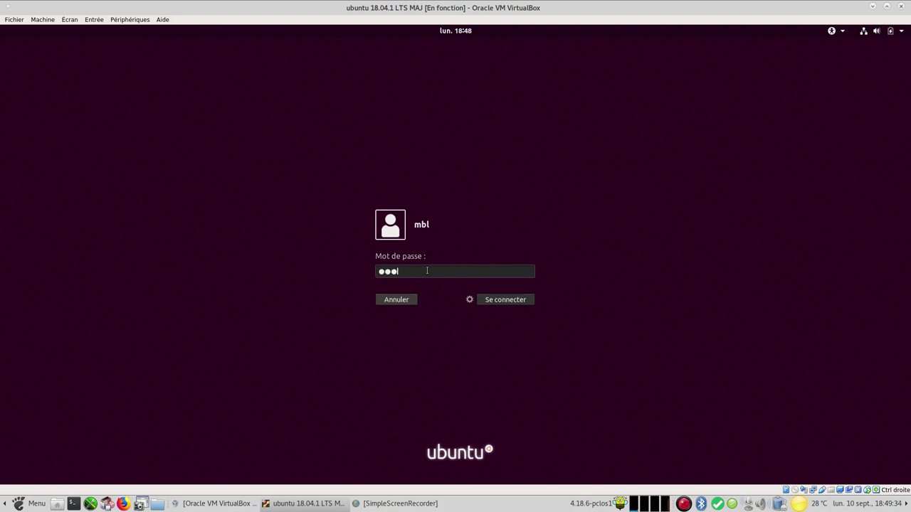
text(•)
key(Return)
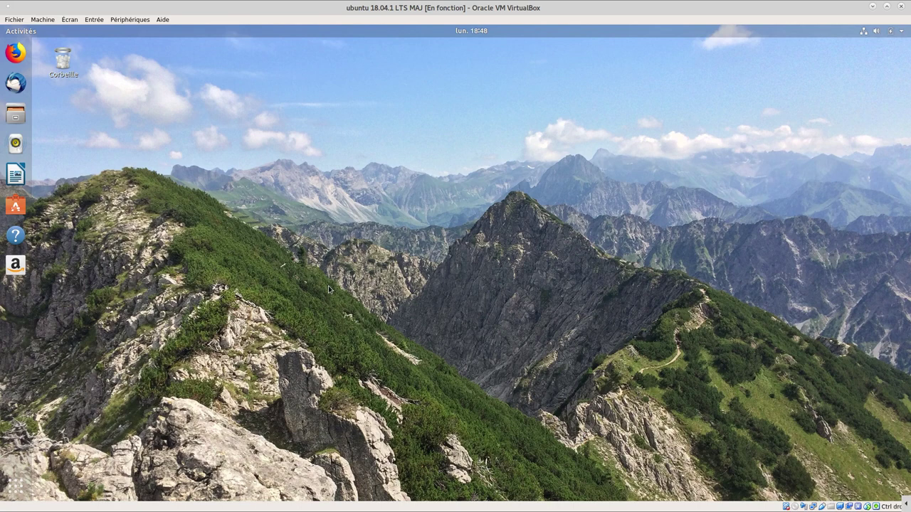
- Launch Firefox, check its version in the About window, and close the browser
click(14, 54)
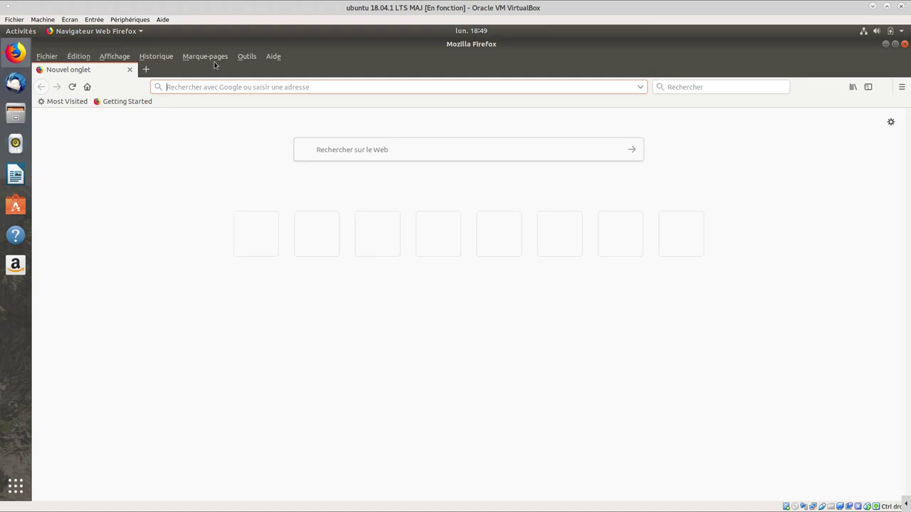
click(275, 60)
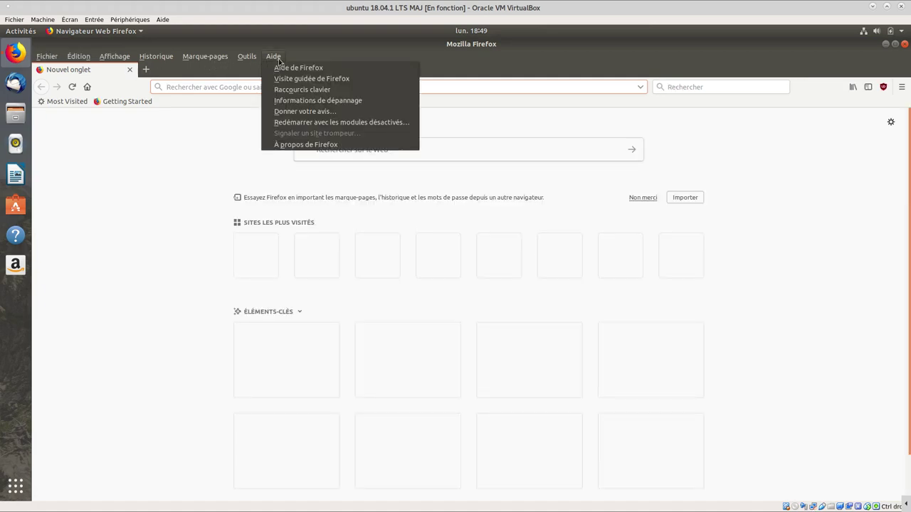
click(334, 145)
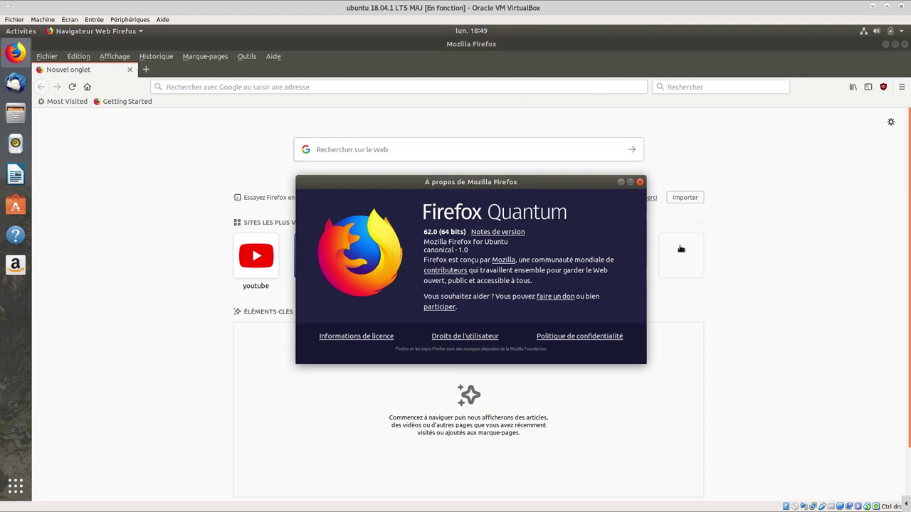
click(640, 182)
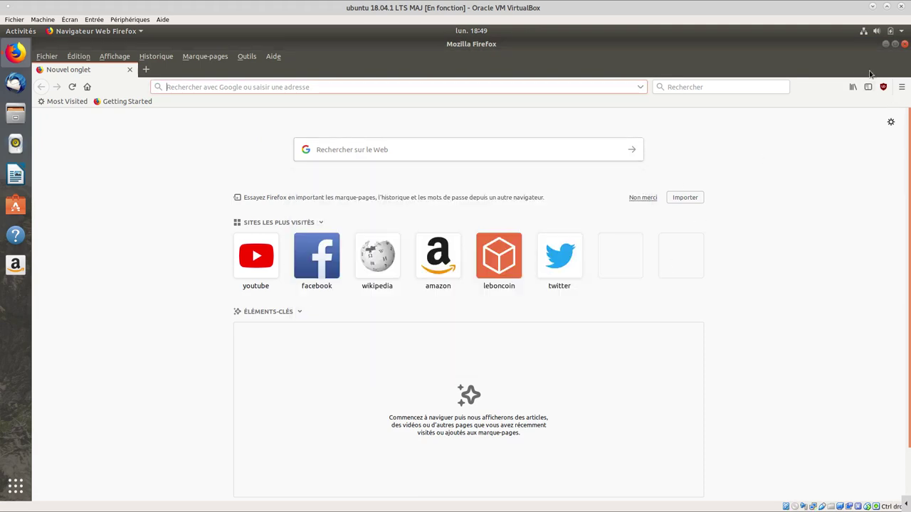
click(905, 44)
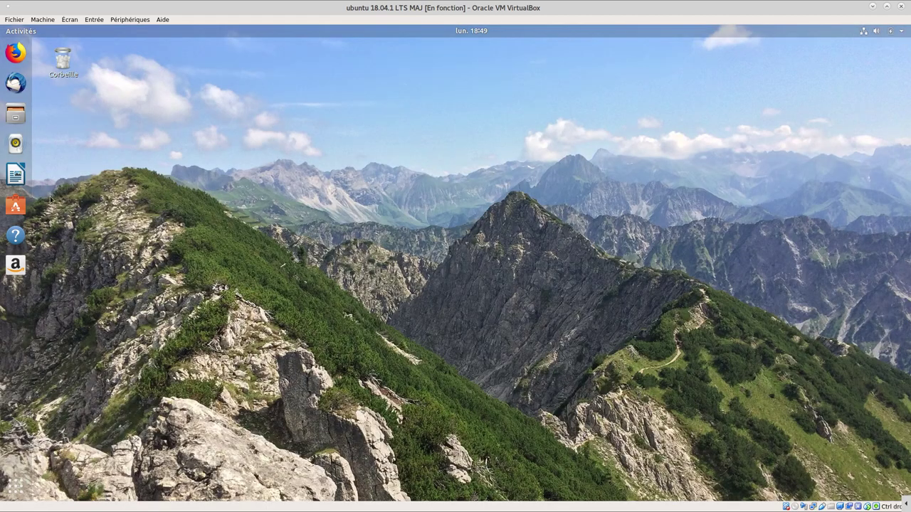
- Launch LibreOffice Writer, check the LibreOffice version in its About dialog, and close Writer
click(23, 178)
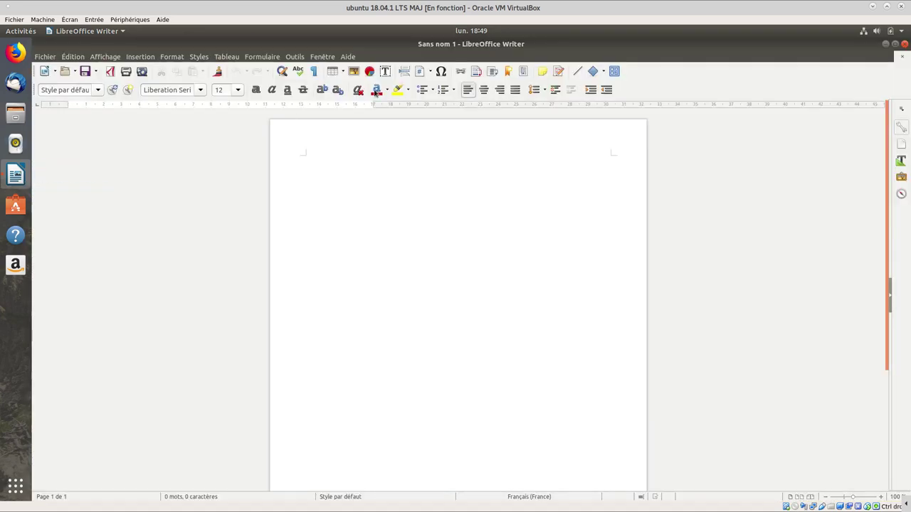
click(348, 57)
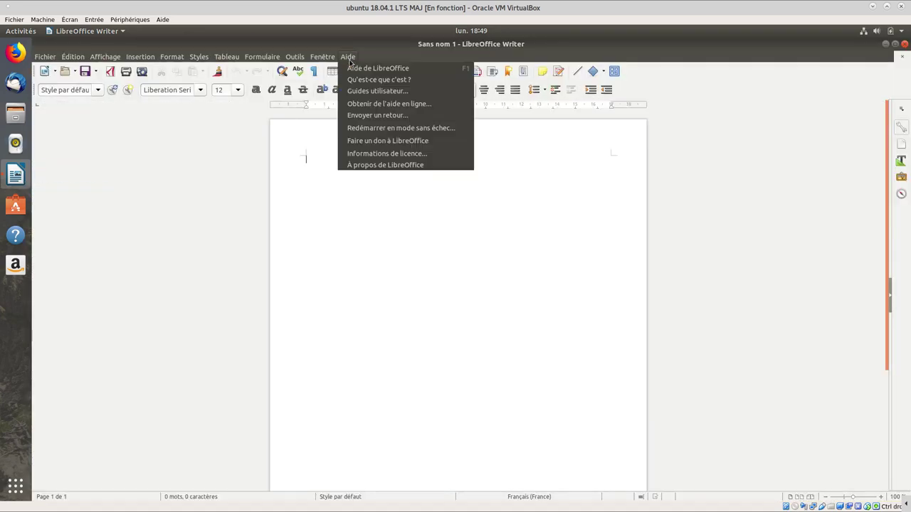
click(413, 165)
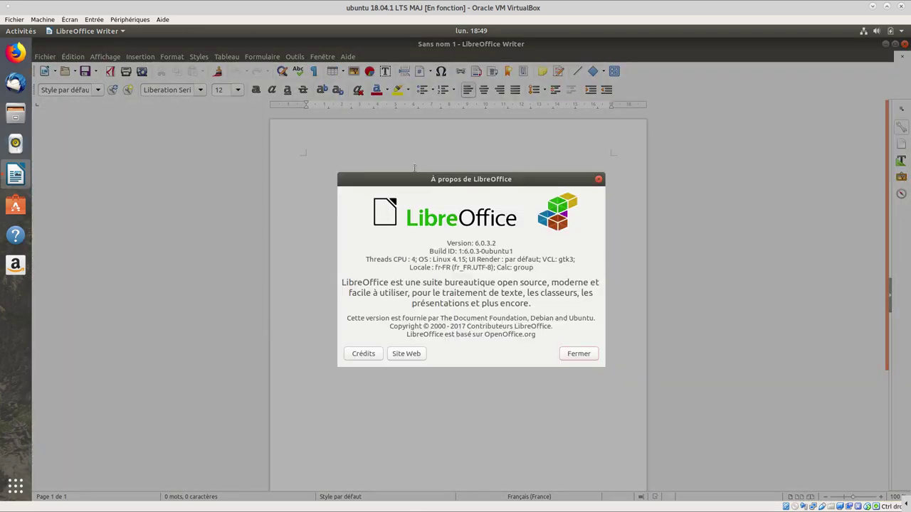
click(579, 353)
click(904, 44)
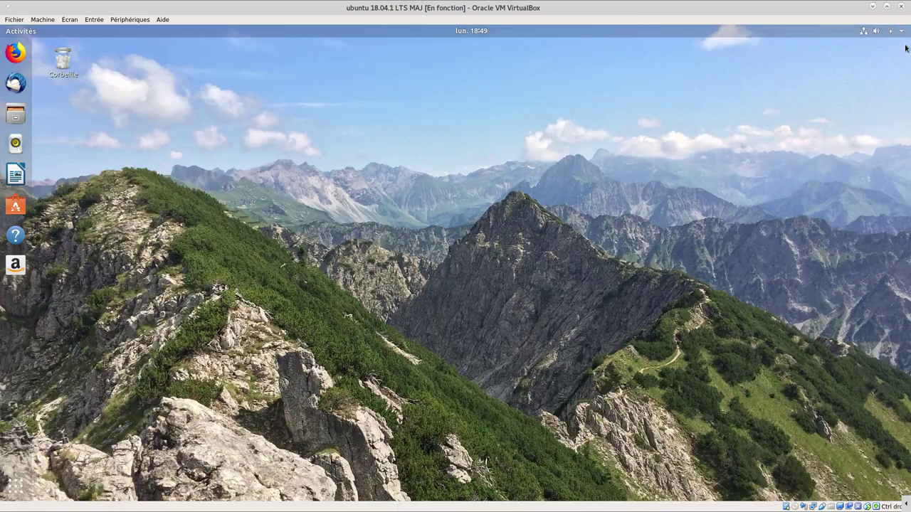
- Launch the Fichiers file manager and check its version in the About window
click(14, 114)
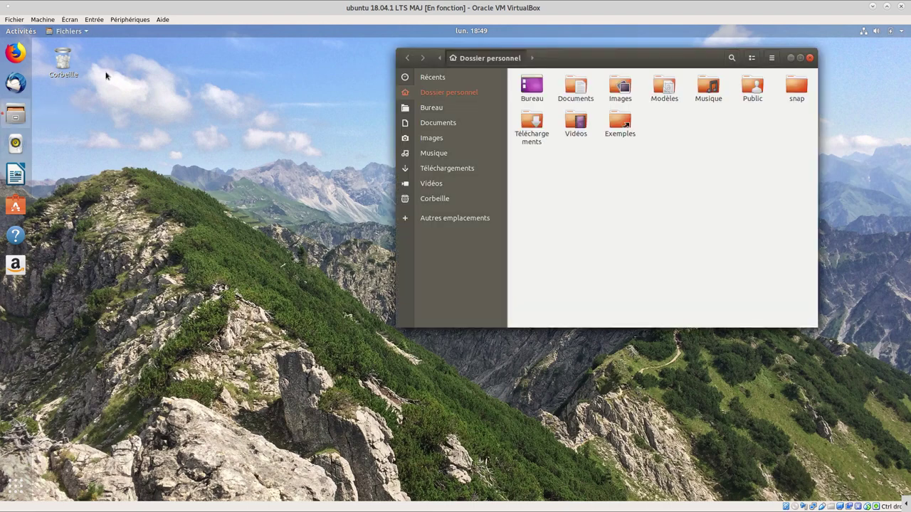
click(88, 30)
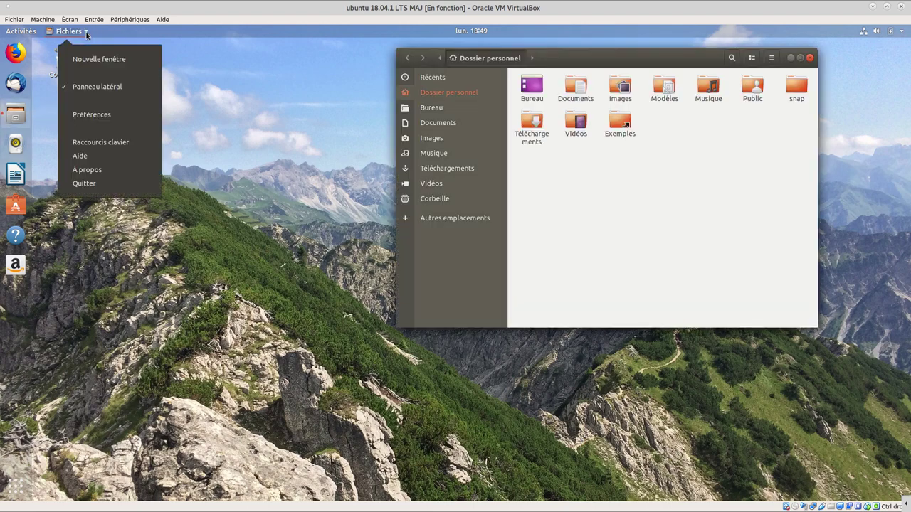
click(84, 168)
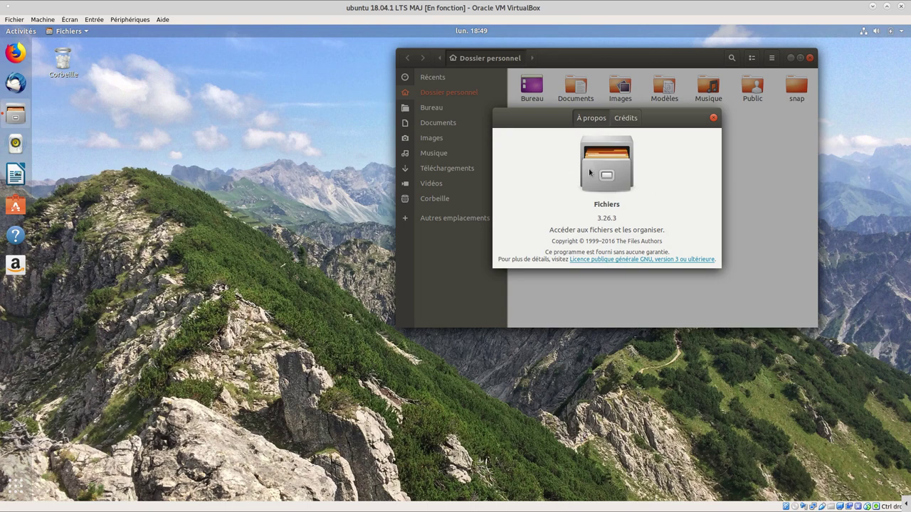
click(713, 118)
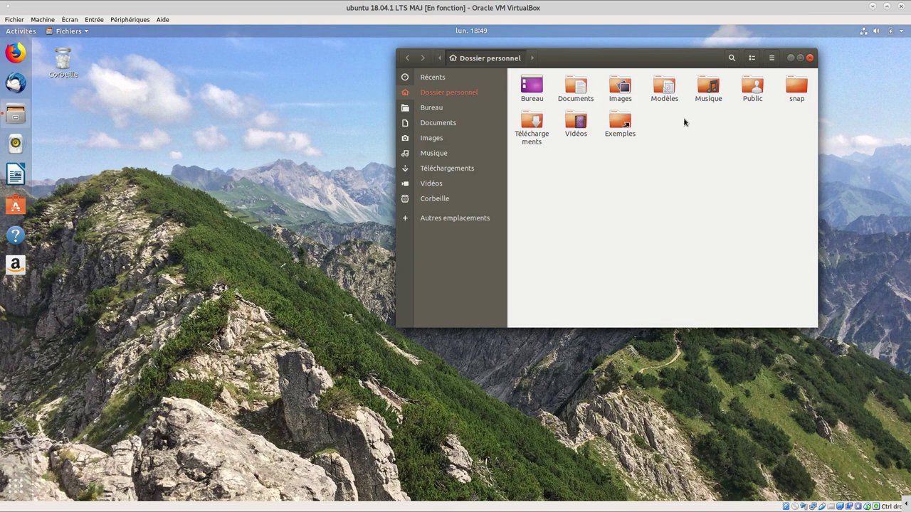
- Copy folder A from Documents onto the desktop and close the file manager
click(455, 135)
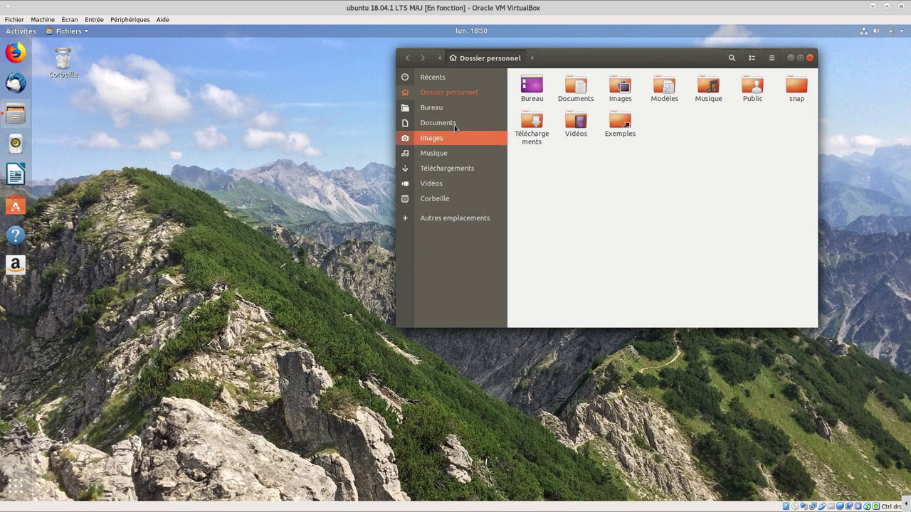
click(455, 125)
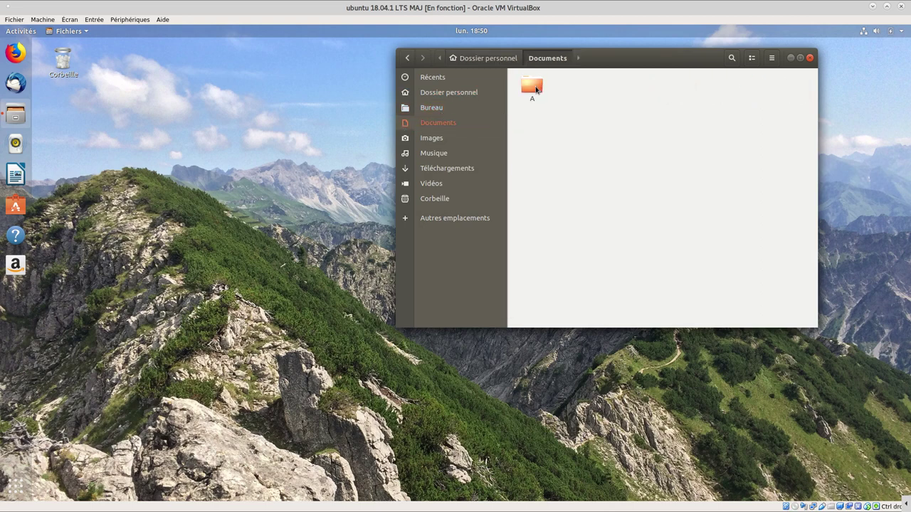
right_click(536, 89)
click(603, 147)
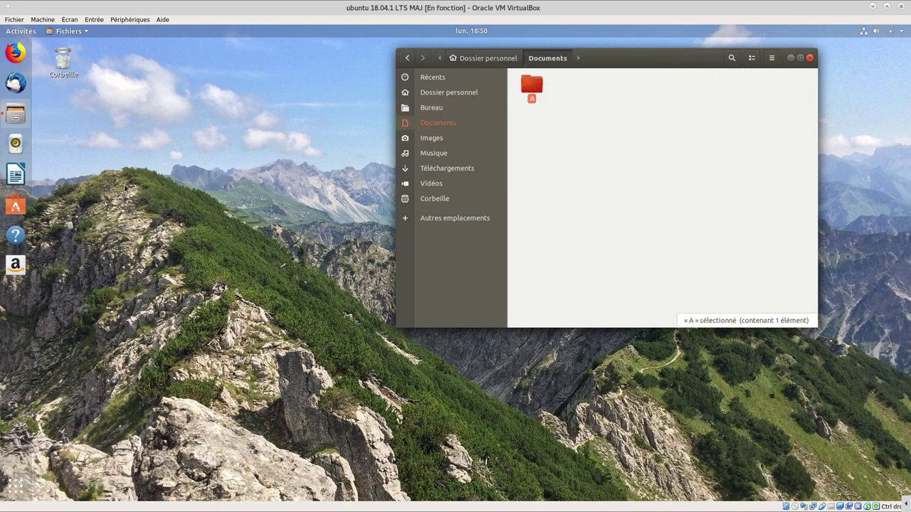
right_click(123, 178)
click(199, 197)
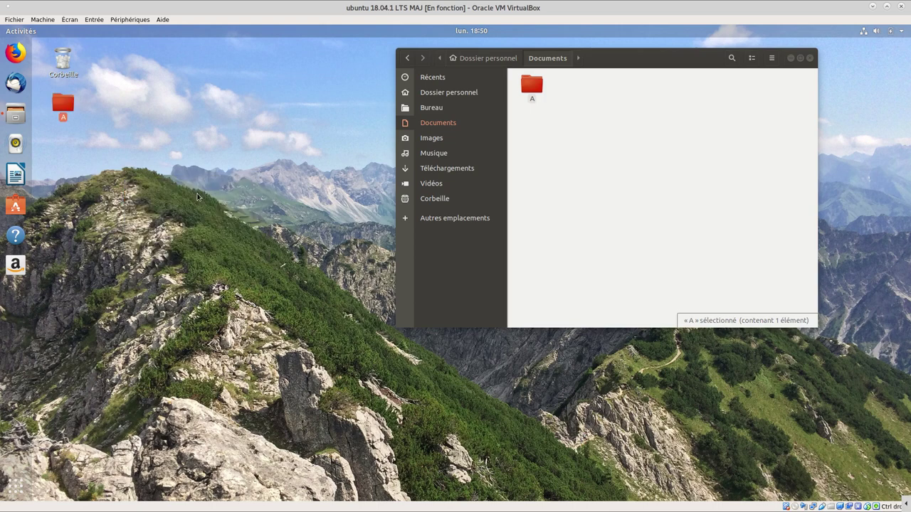
click(637, 154)
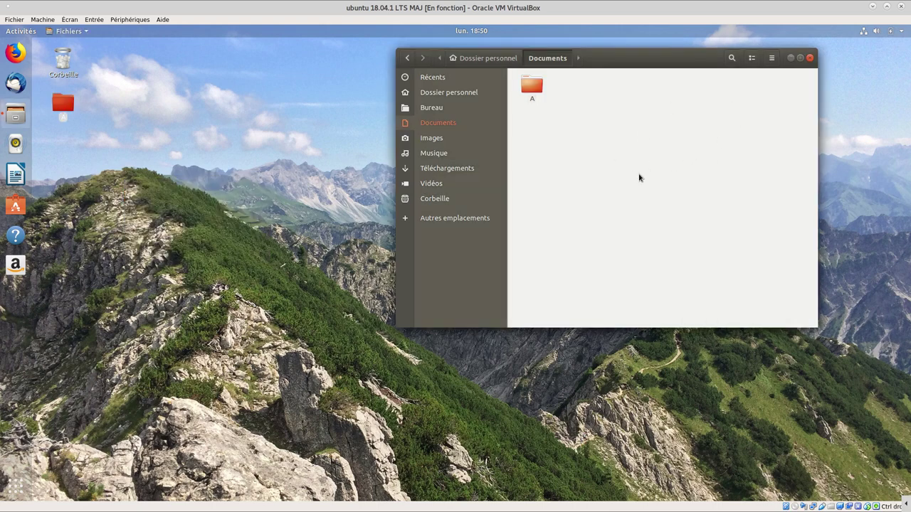
click(265, 186)
click(810, 58)
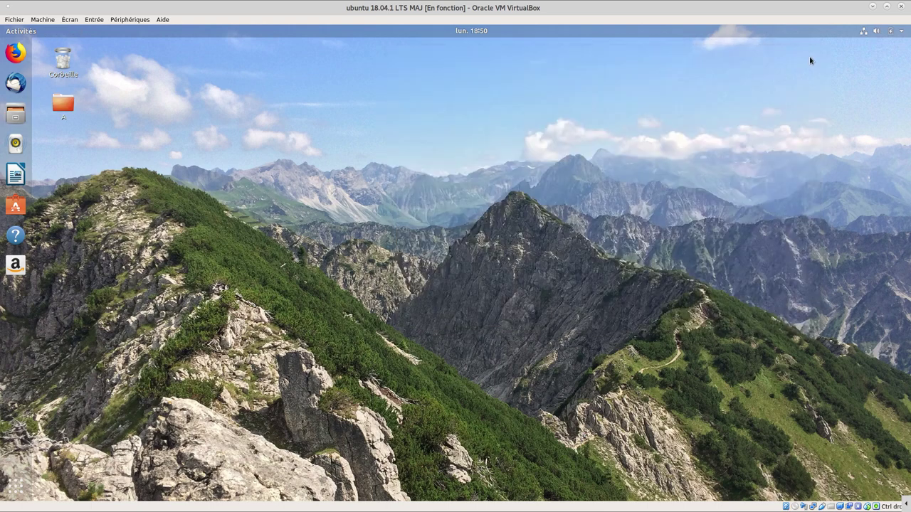
- Launch Moniteur système, examine its resource usage graphs and file systems list, and close it
click(15, 488)
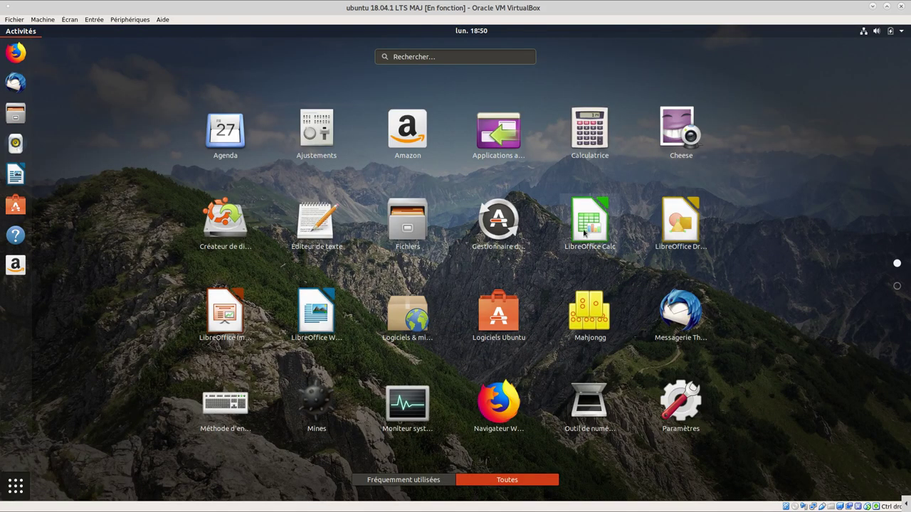
scroll(585, 235, down, 1)
scroll(574, 259, up, 1)
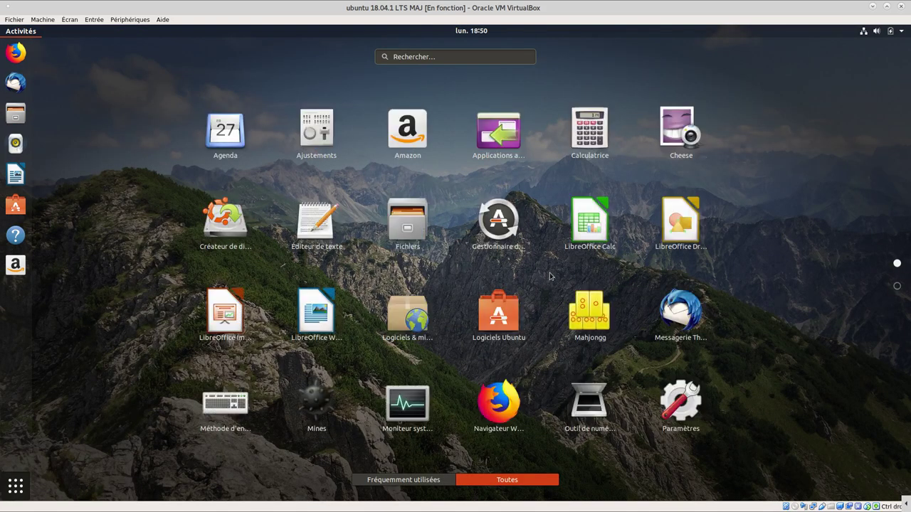
click(410, 426)
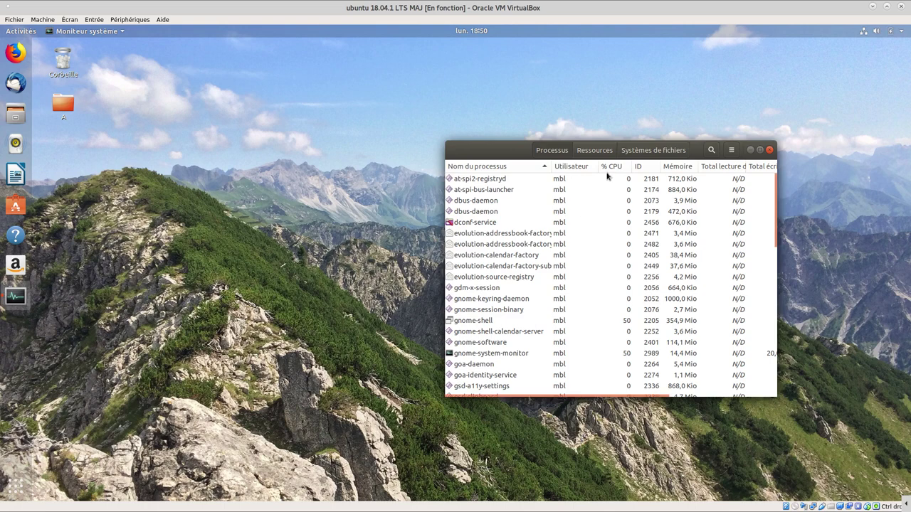
click(603, 152)
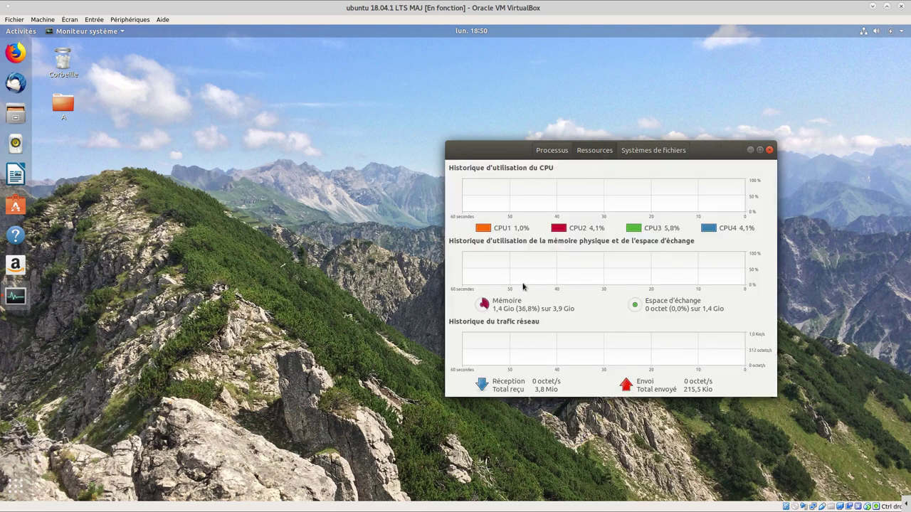
click(672, 153)
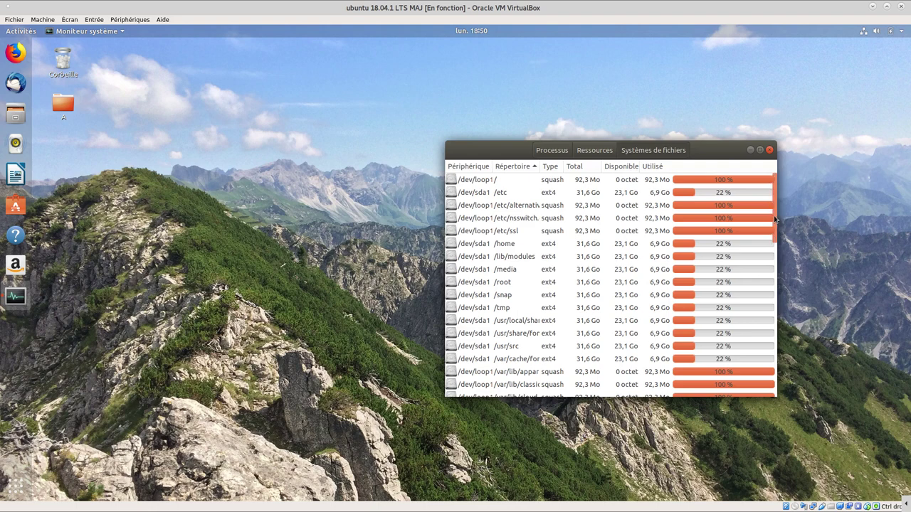
drag(775, 219, 774, 171)
click(770, 151)
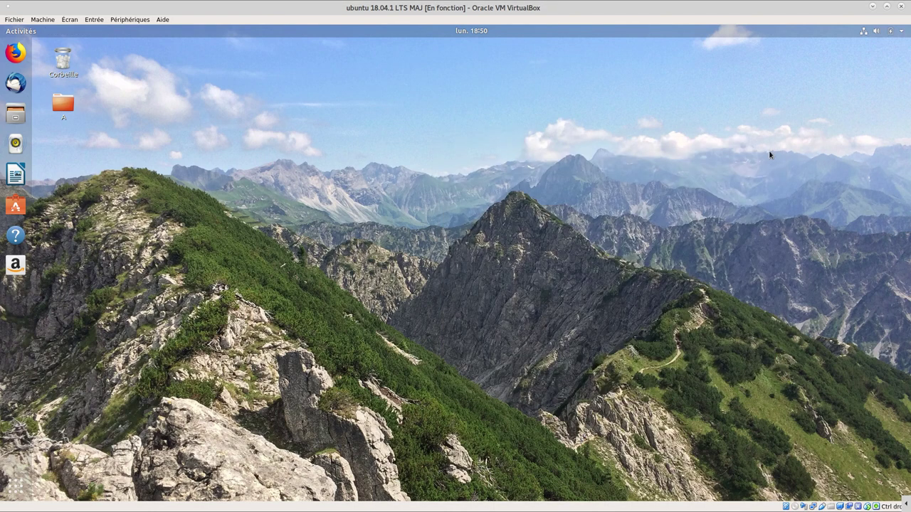
- Look through both pages of the full application list and launch Ajustements
key(super)
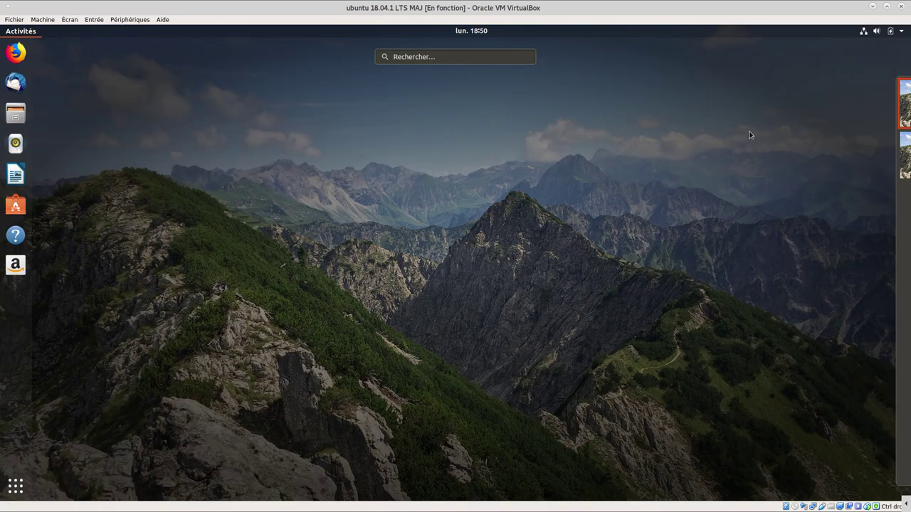
click(749, 135)
click(15, 486)
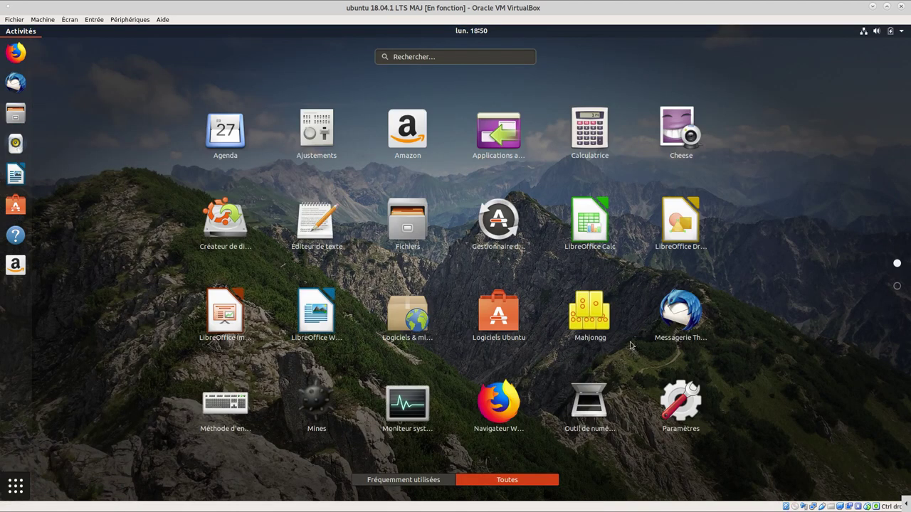
scroll(630, 345, down, 1)
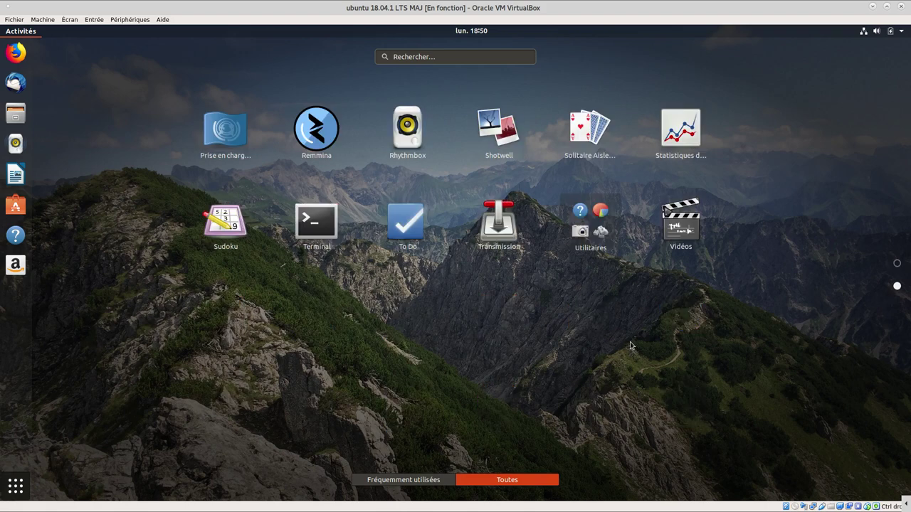
scroll(630, 346, up, 1)
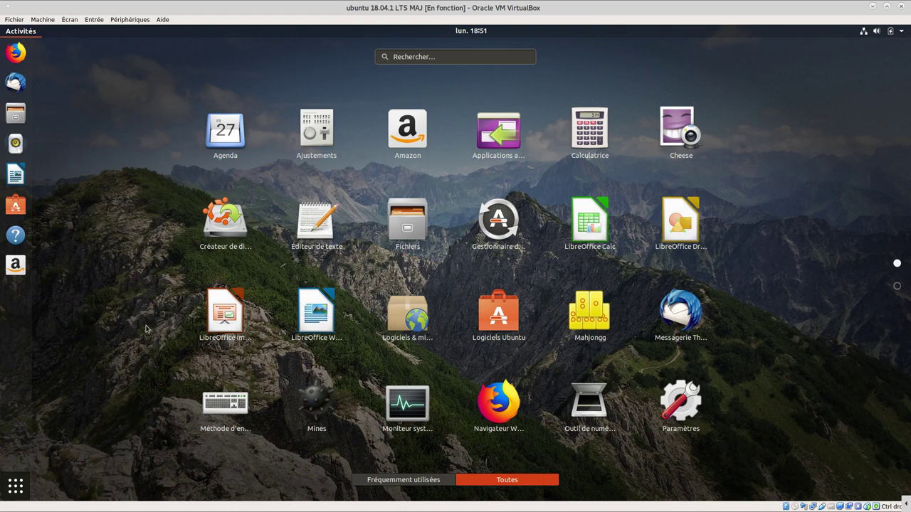
click(328, 147)
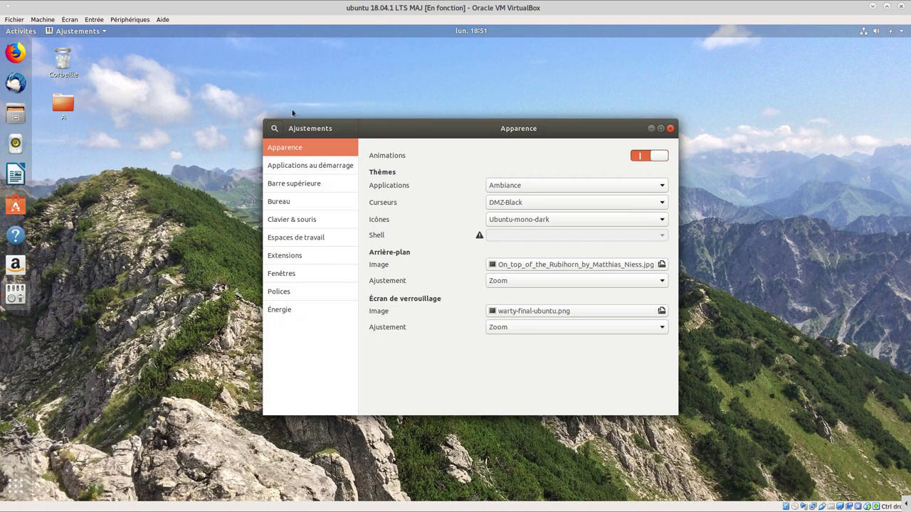
- Review each Ajustements category, from startup applications to Énergie, return to Apparence, and close the tool
drag(449, 125, 570, 87)
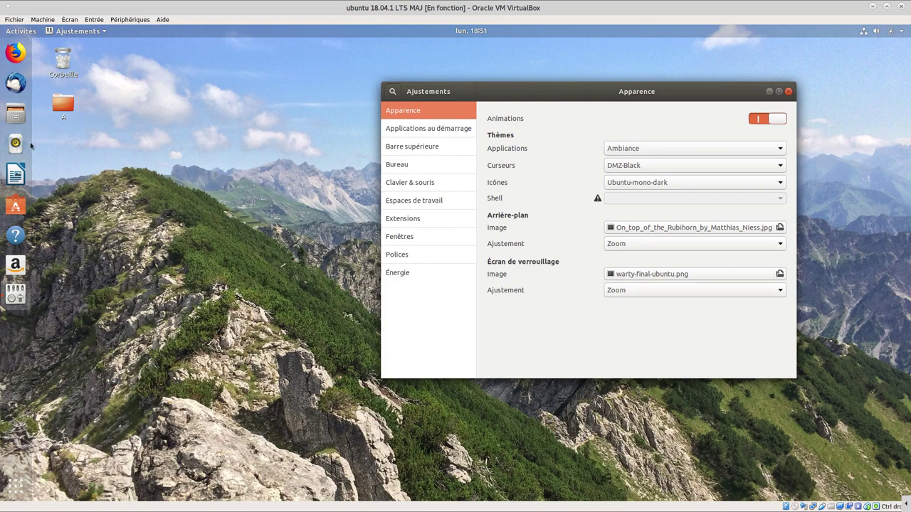
click(437, 135)
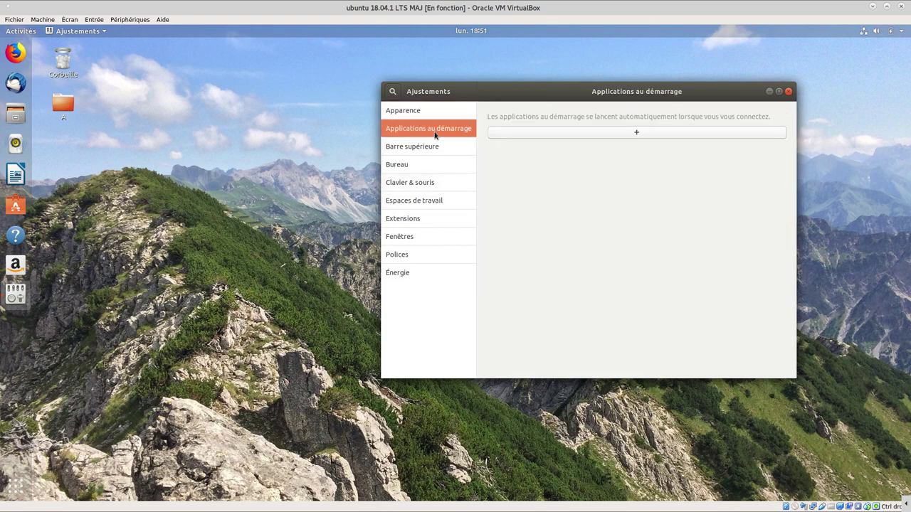
click(420, 146)
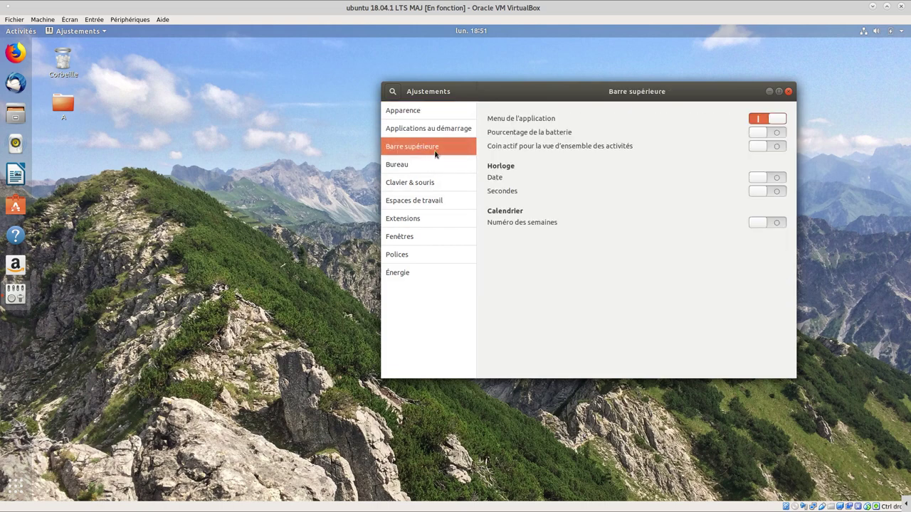
click(417, 168)
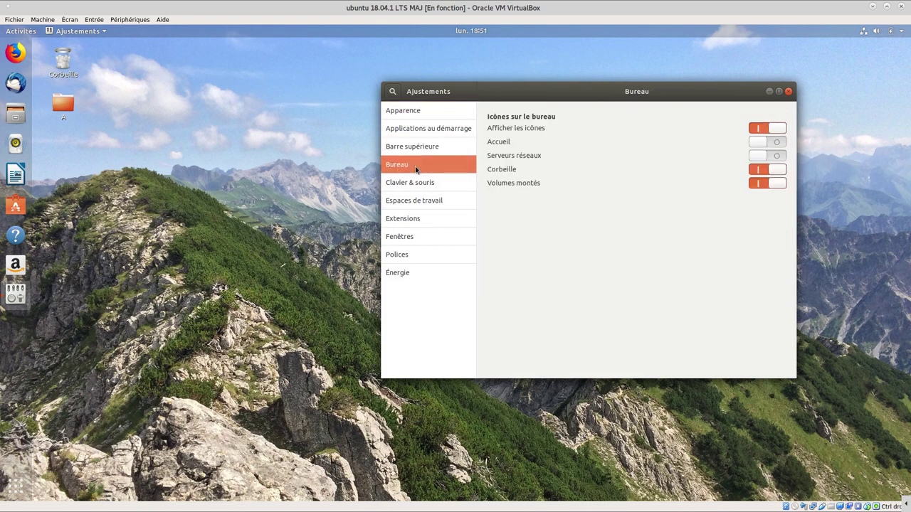
click(423, 187)
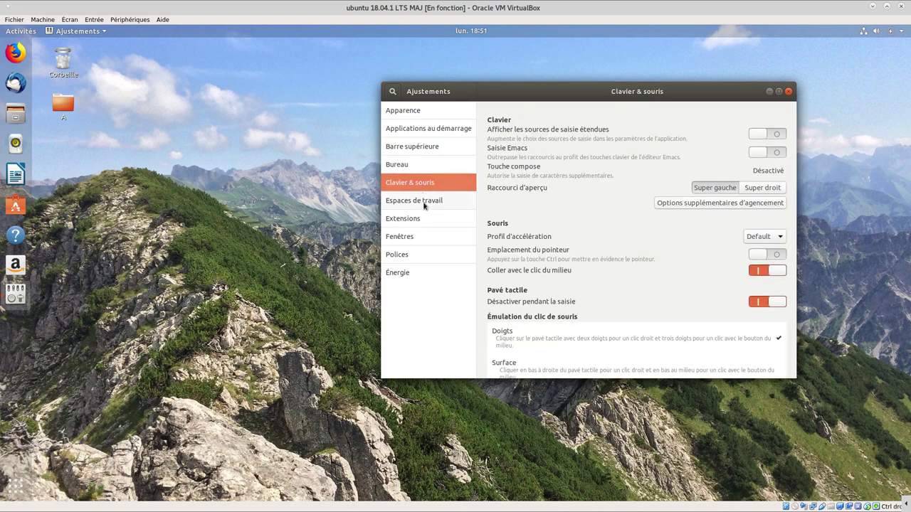
click(426, 202)
click(412, 223)
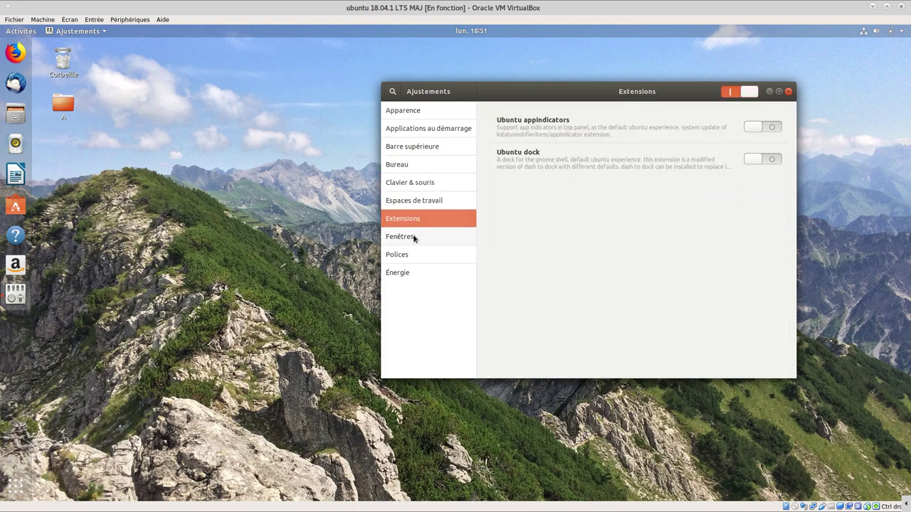
click(418, 237)
click(421, 254)
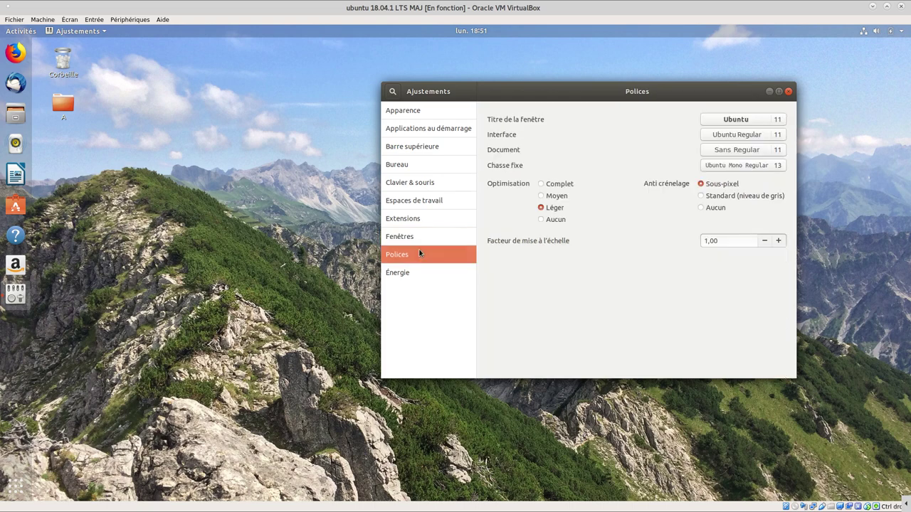
click(412, 275)
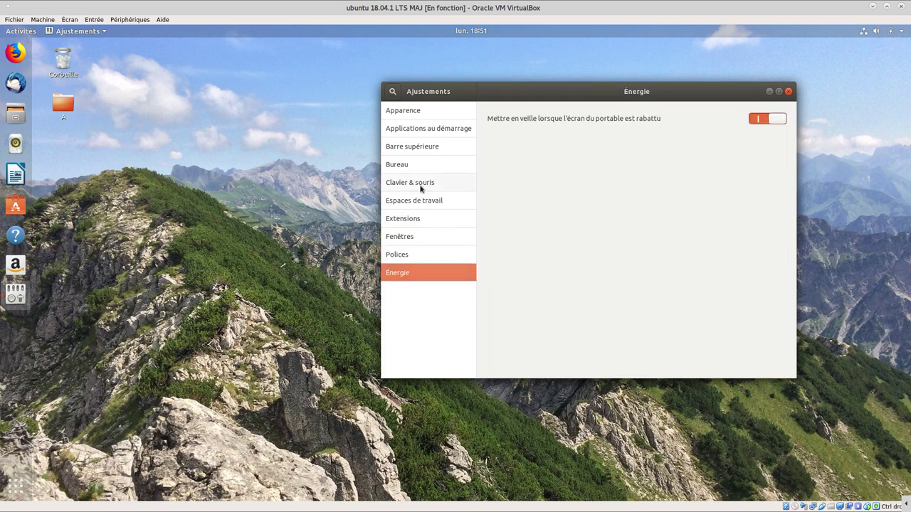
click(406, 111)
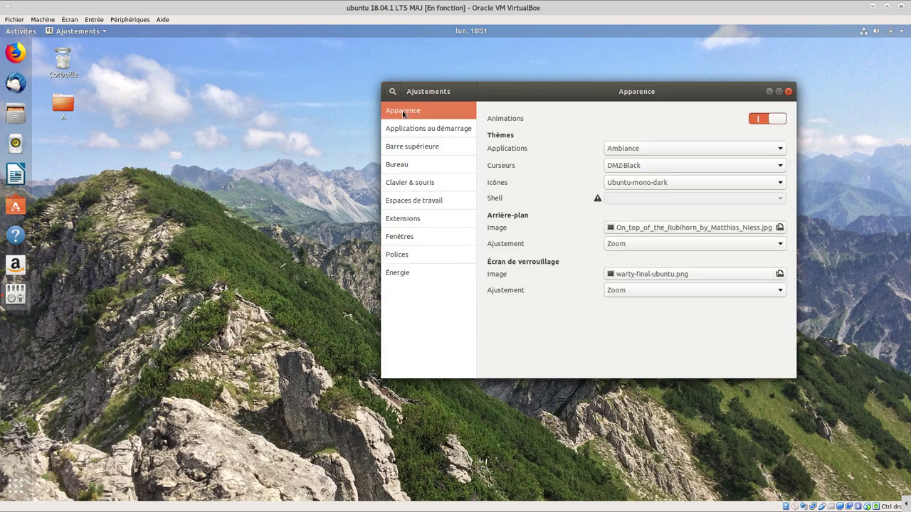
click(789, 91)
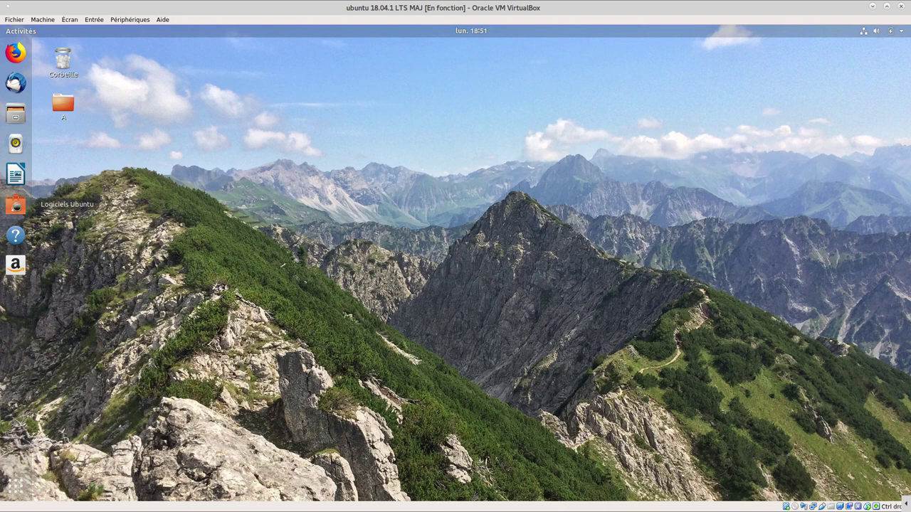
- Open Logiciels Ubuntu, search its catalogue for "appa" and clear the search
click(16, 206)
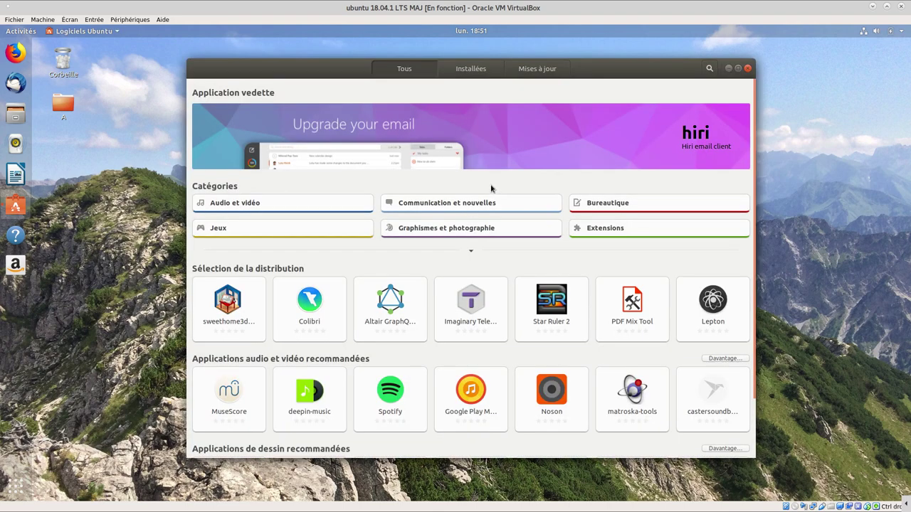
text(appa)
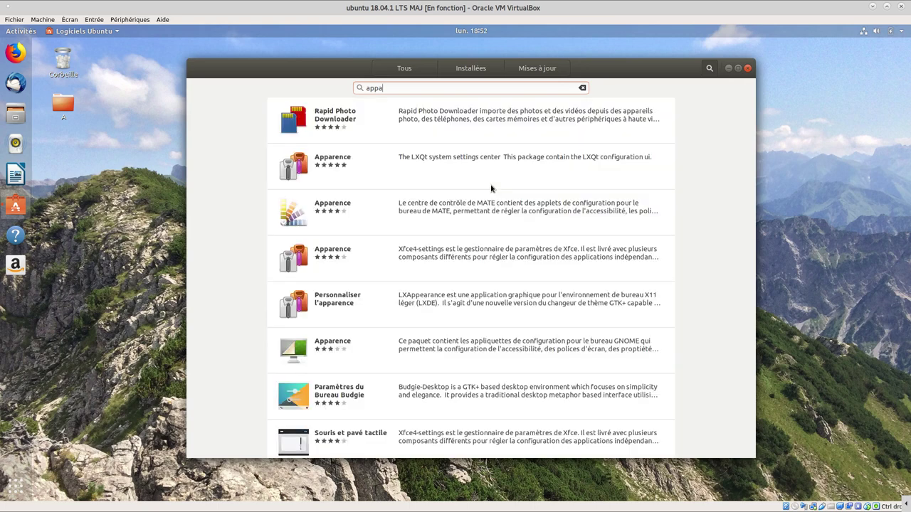
key(BackSpace)
key(BackSpace)
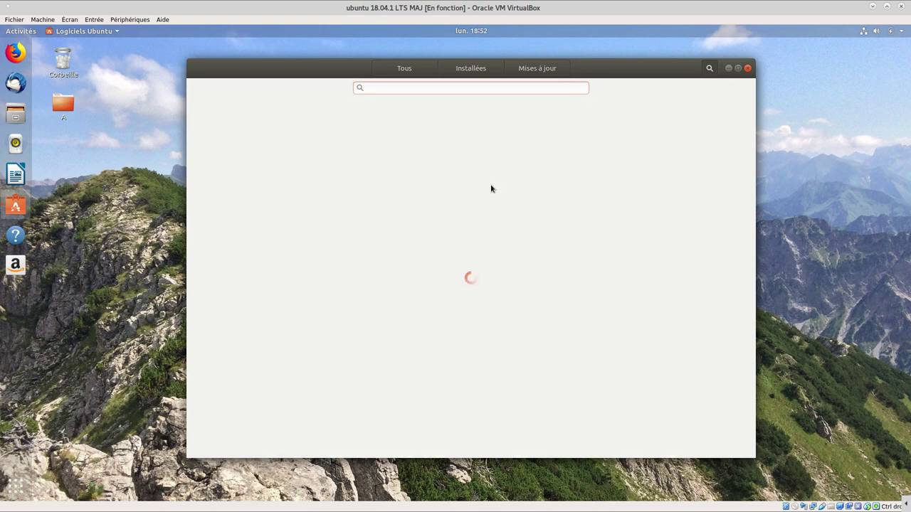
- Search the Logiciels Ubuntu catalogue for "moniteur"
text(ùoni)
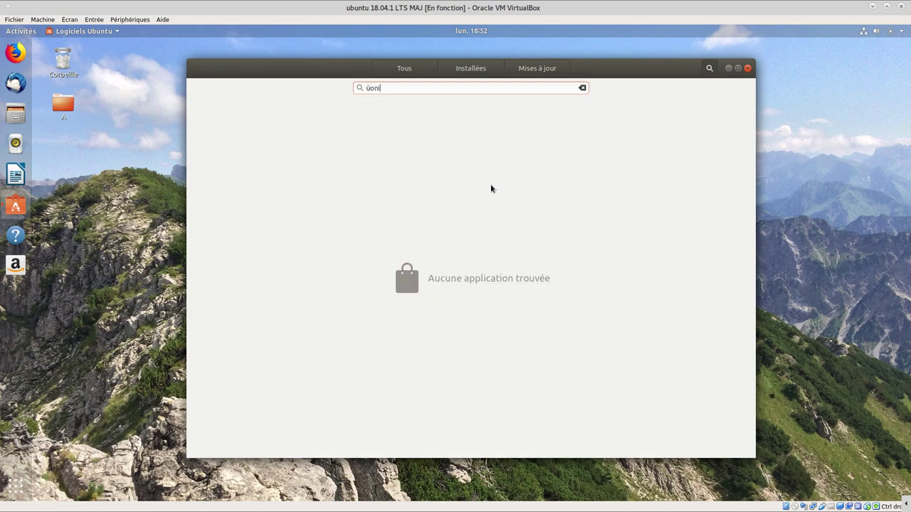
key(BackSpace)
key(BackSpace)
key(BackSpace)
text(mon)
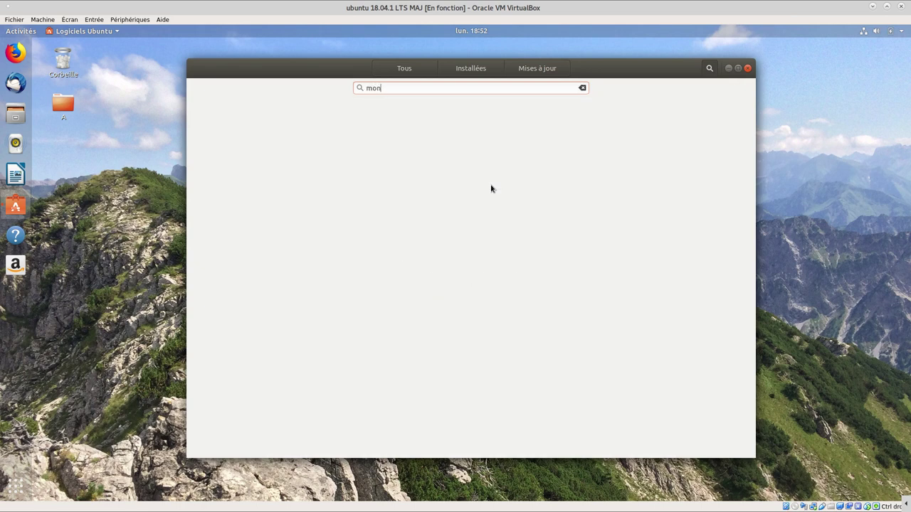
text(i)
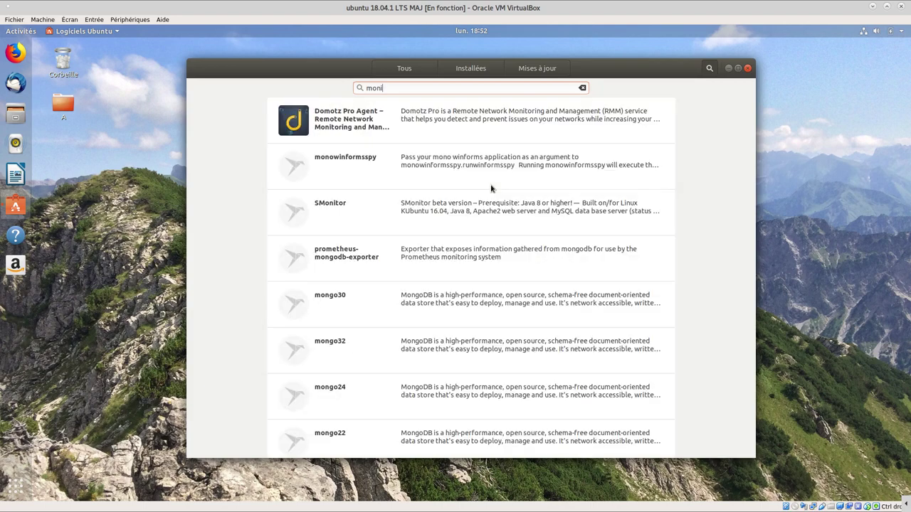
text(t)
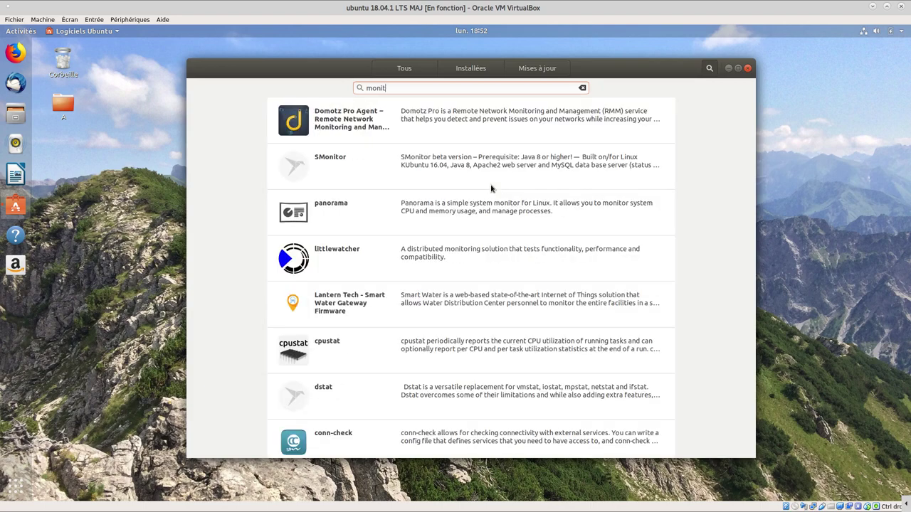
text(er)
text(ur)
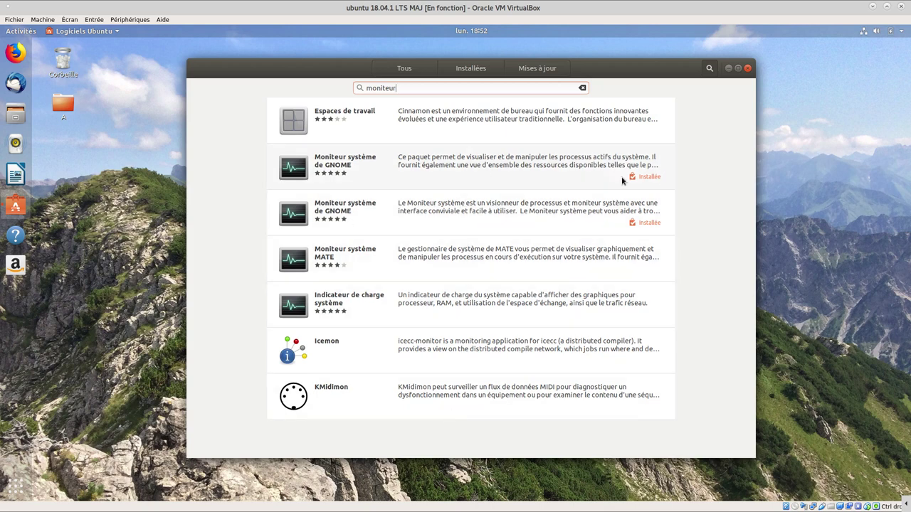
- Examine the description and version details of the first Moniteur système de GNOME entry, return to the search results and close Logiciels Ubuntu
click(502, 183)
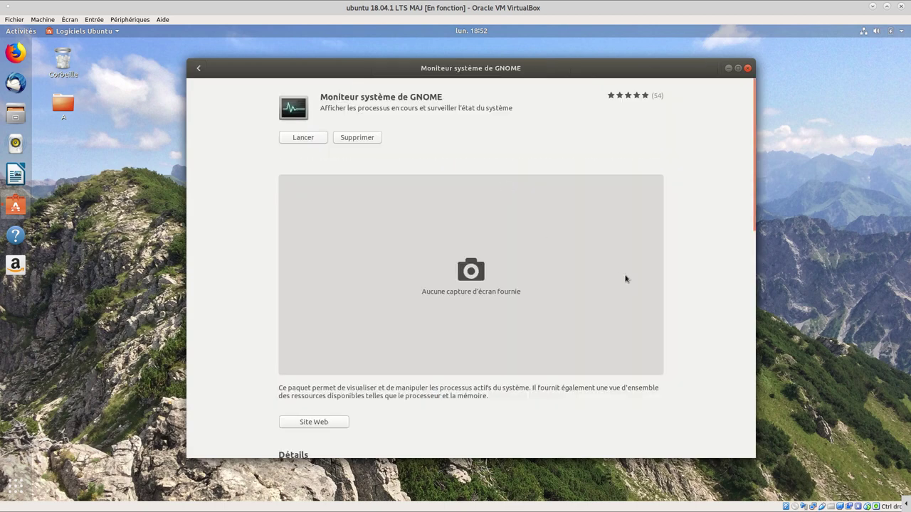
scroll(624, 281, down, 4)
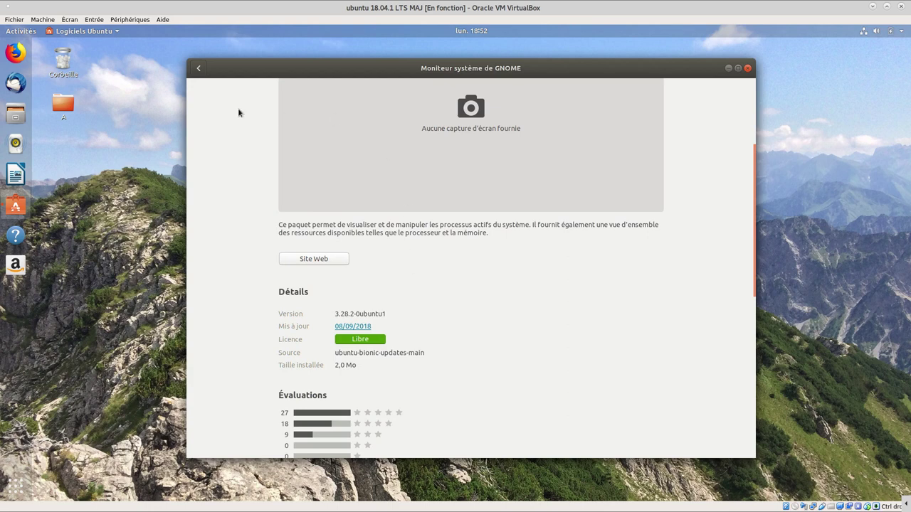
click(197, 69)
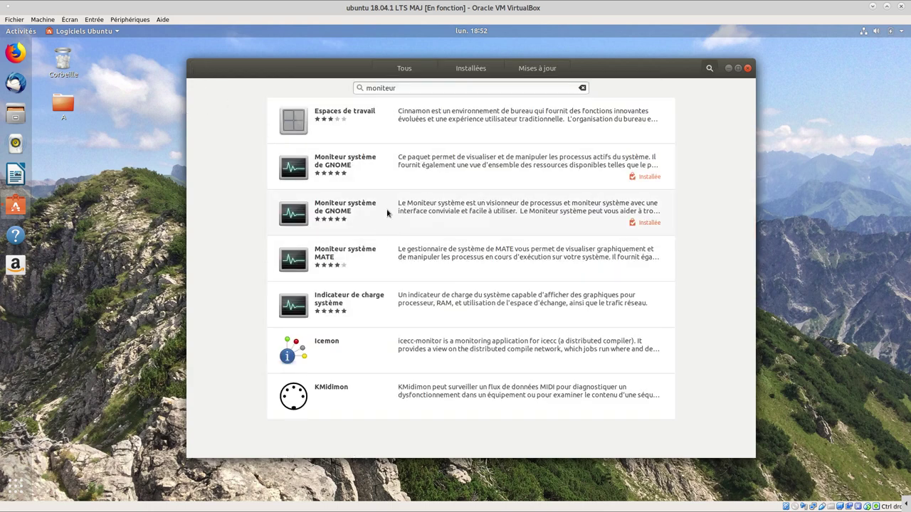
click(747, 69)
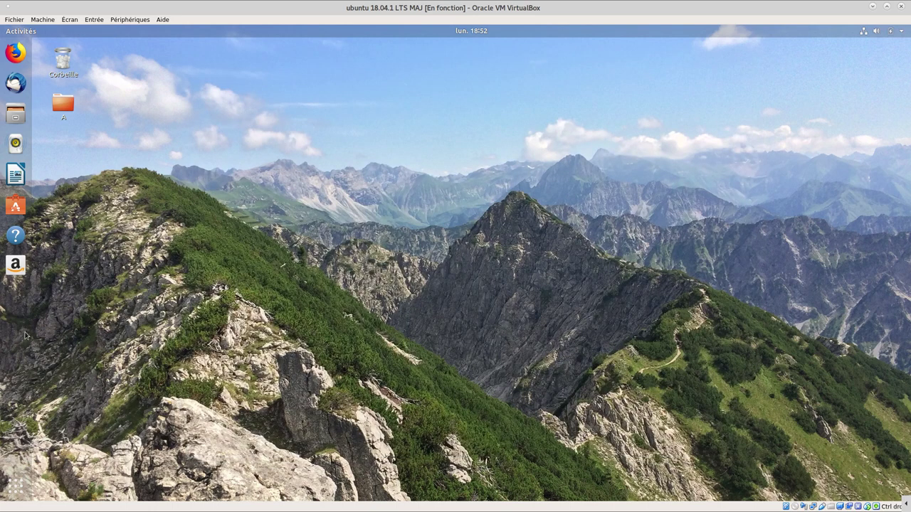
- Open Paramètres, view the À propos system details, check for updates from there and close both windows
click(16, 484)
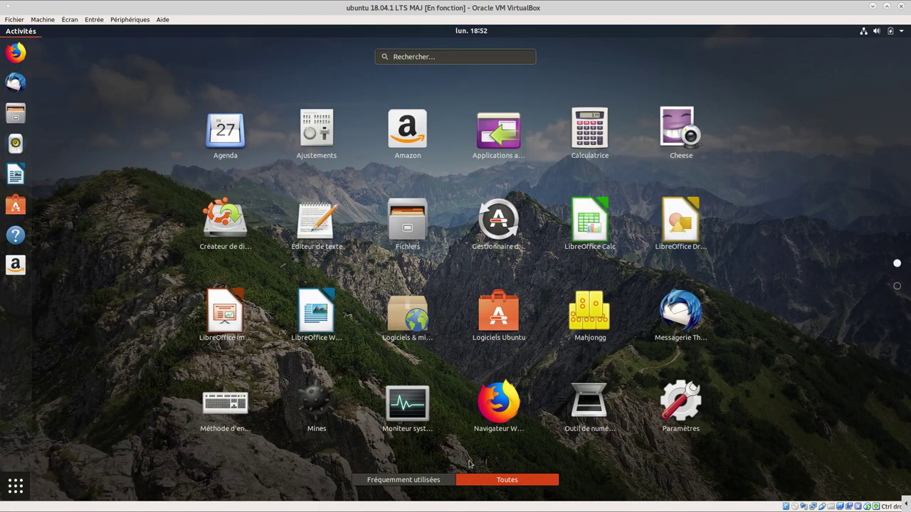
click(687, 398)
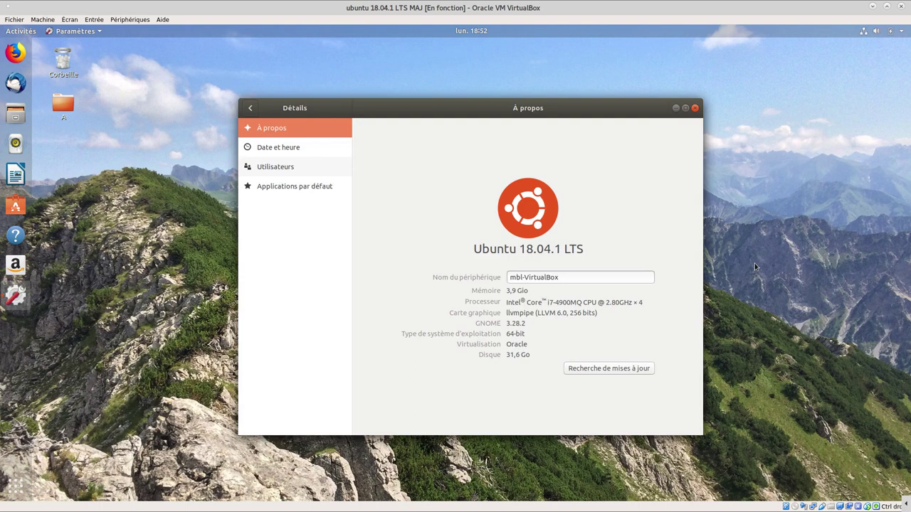
click(613, 371)
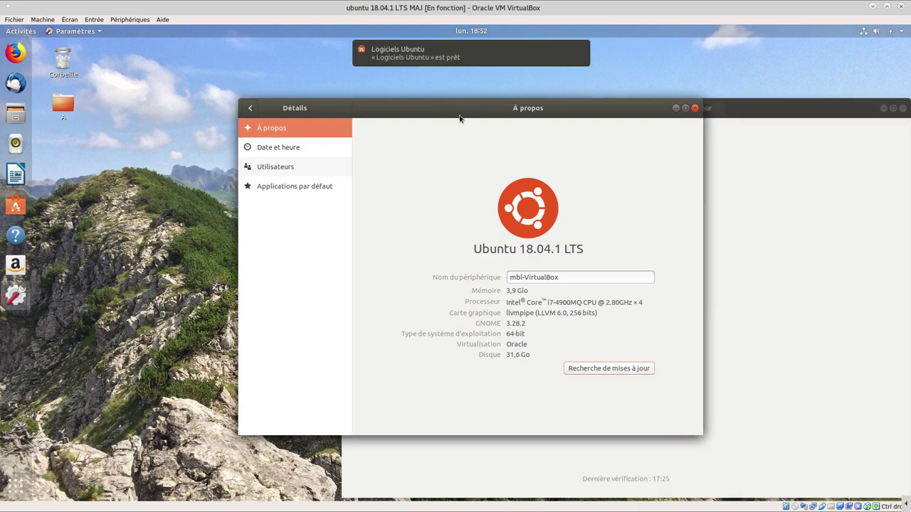
drag(460, 117, 329, 103)
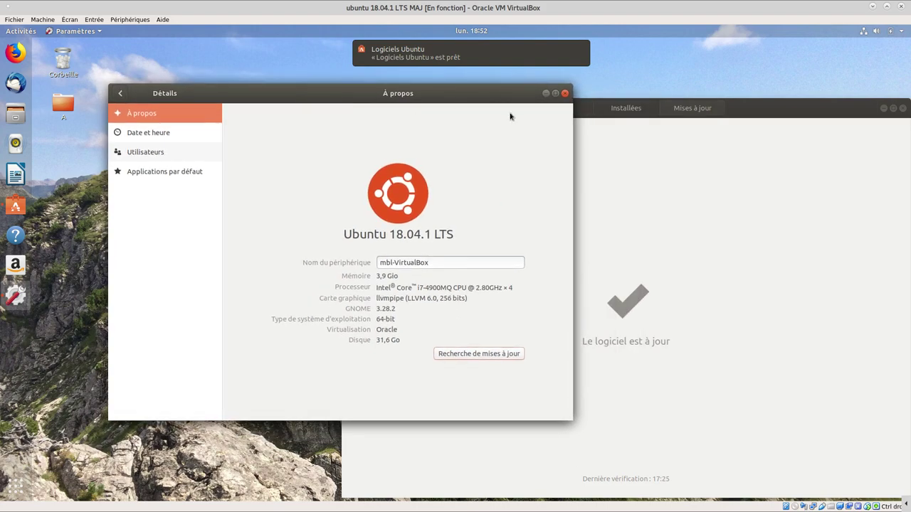
click(565, 94)
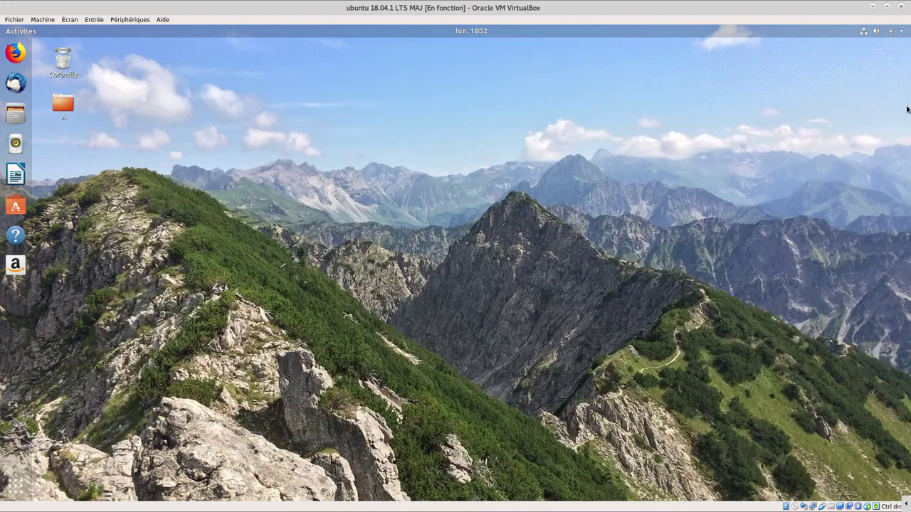
click(902, 108)
- Launch Gestionnaire de mises à jour from the full application list, check for updates and close it
click(15, 487)
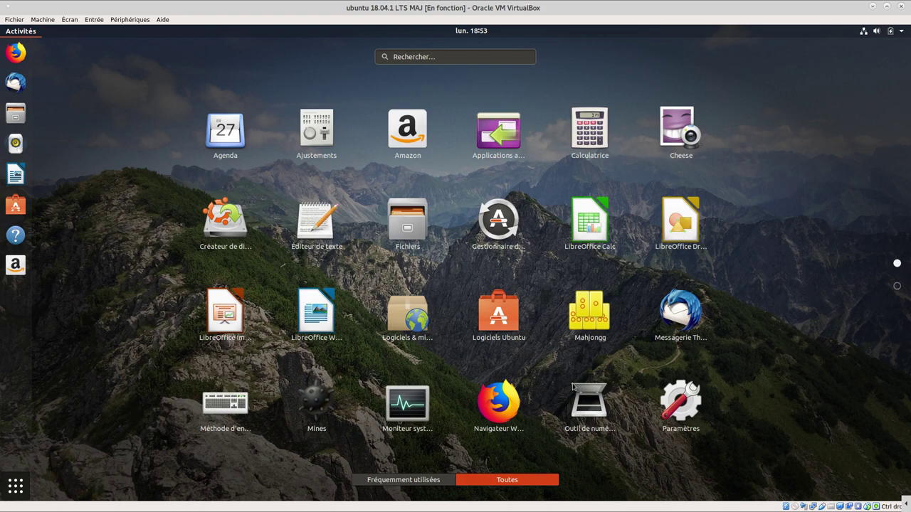
click(495, 223)
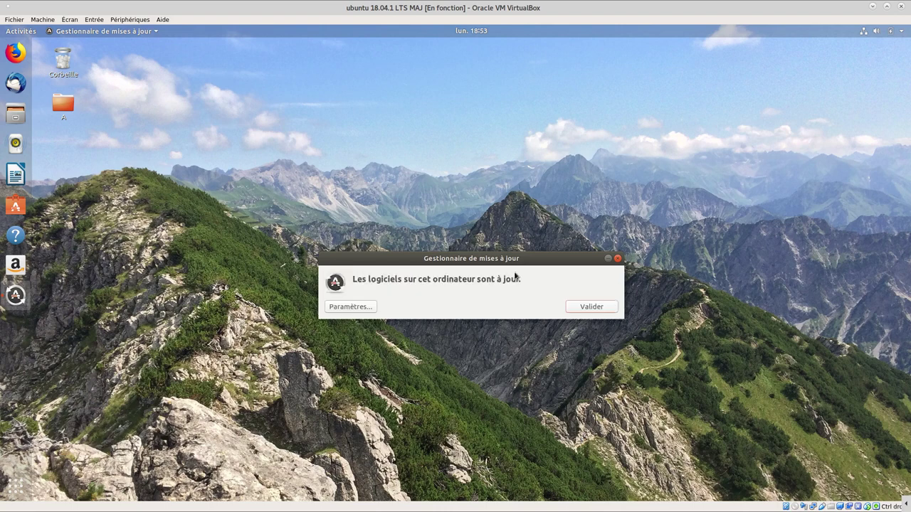
click(596, 307)
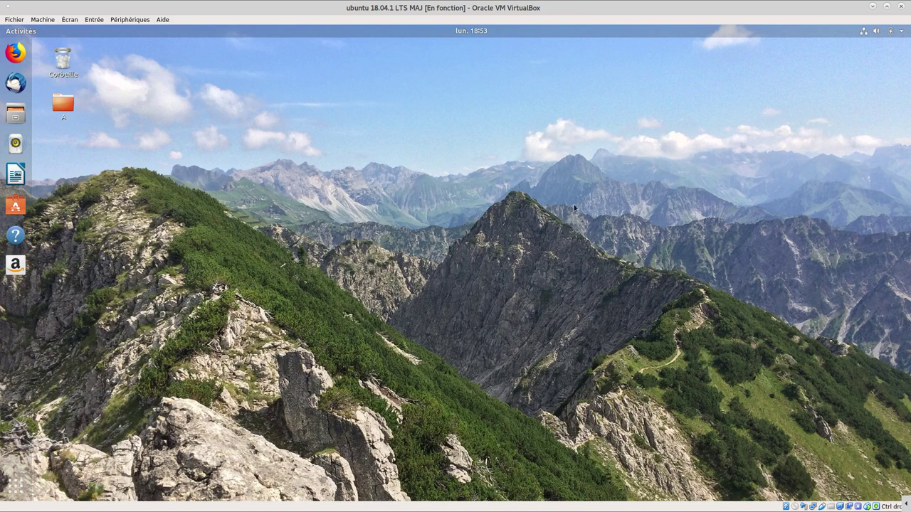
- View the calendar and notifications behind the desktop clock and close them again
click(476, 33)
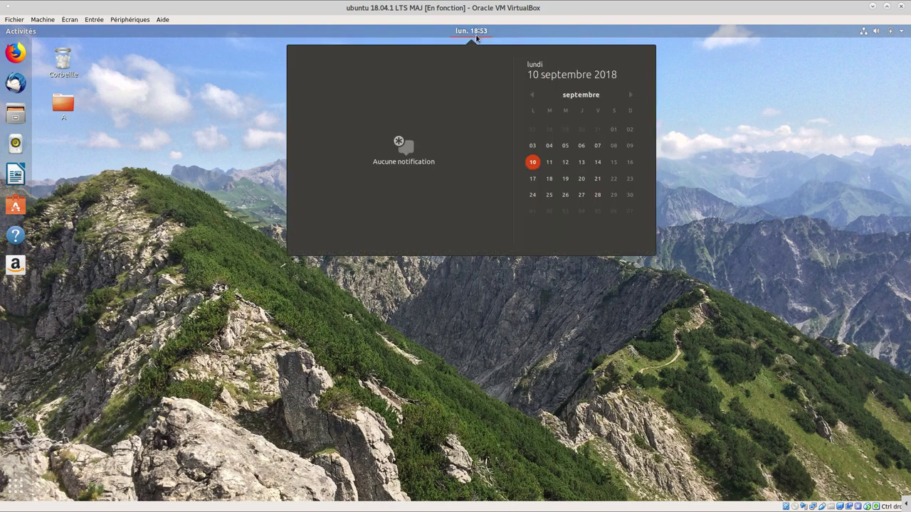
click(475, 32)
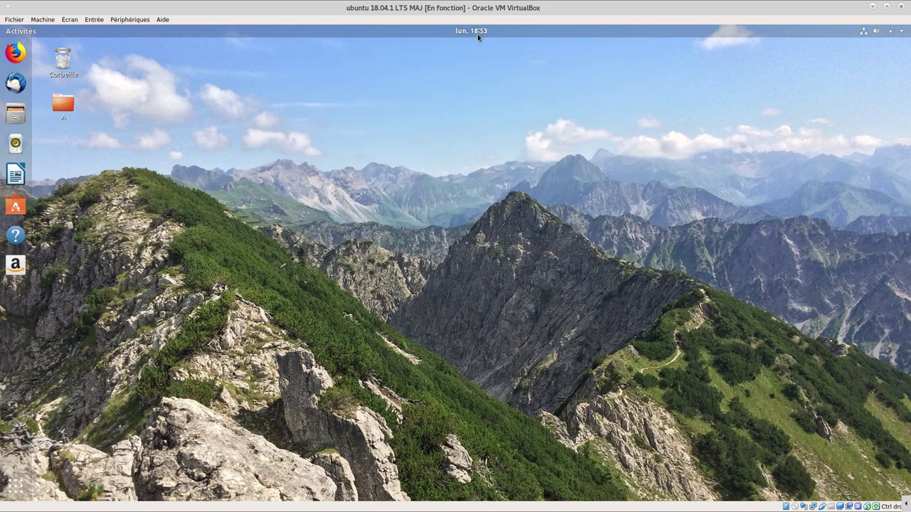
click(476, 32)
click(475, 32)
- Find and launch Ajustements through the activities search and display its Barre supérieure settings
key(super)
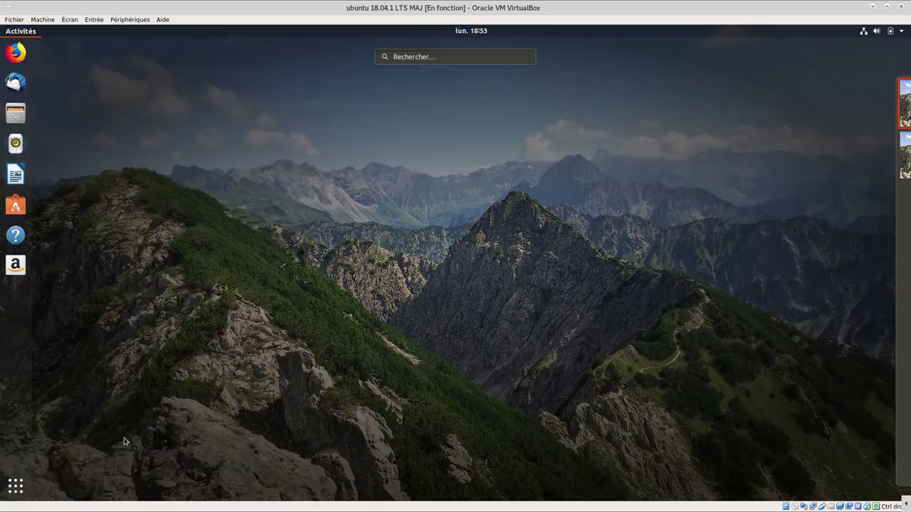
text(al)
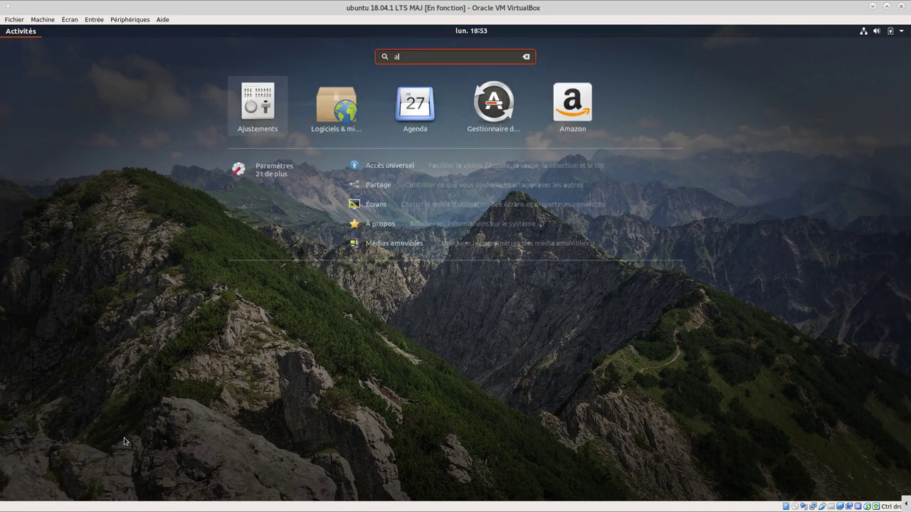
click(251, 108)
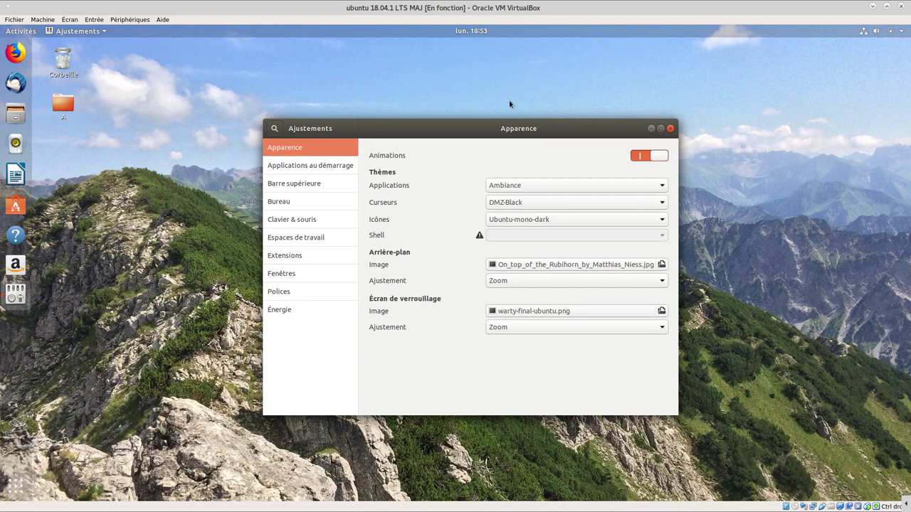
click(306, 171)
click(301, 182)
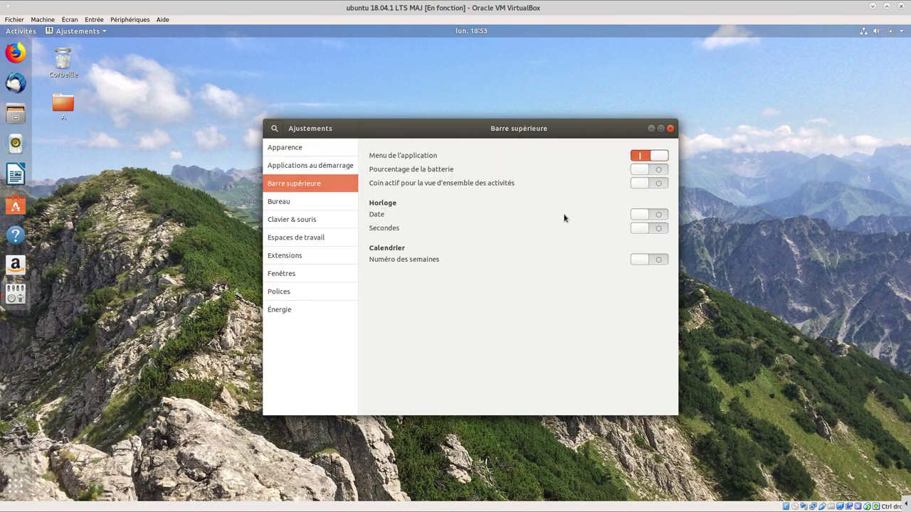
- Enable the clock's date and seconds and the calendar's week numbers, and check them in the clock and calendar
click(659, 217)
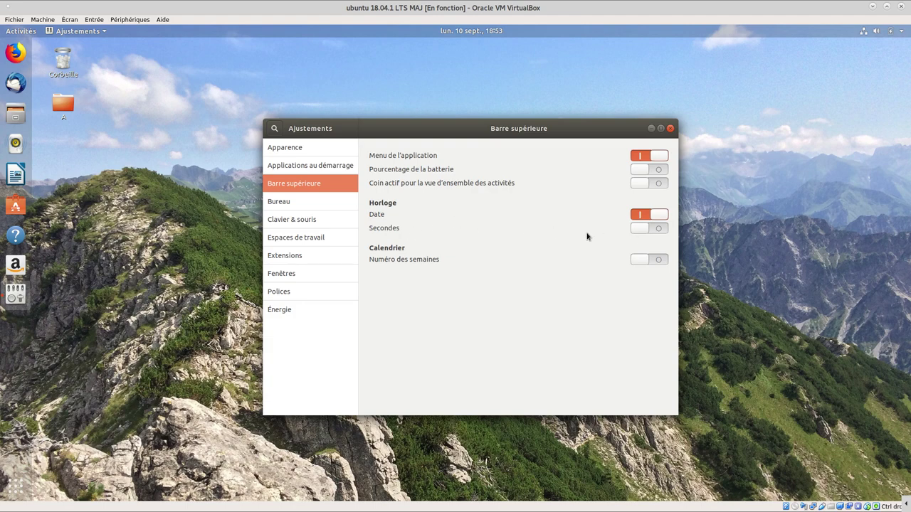
click(654, 229)
click(658, 261)
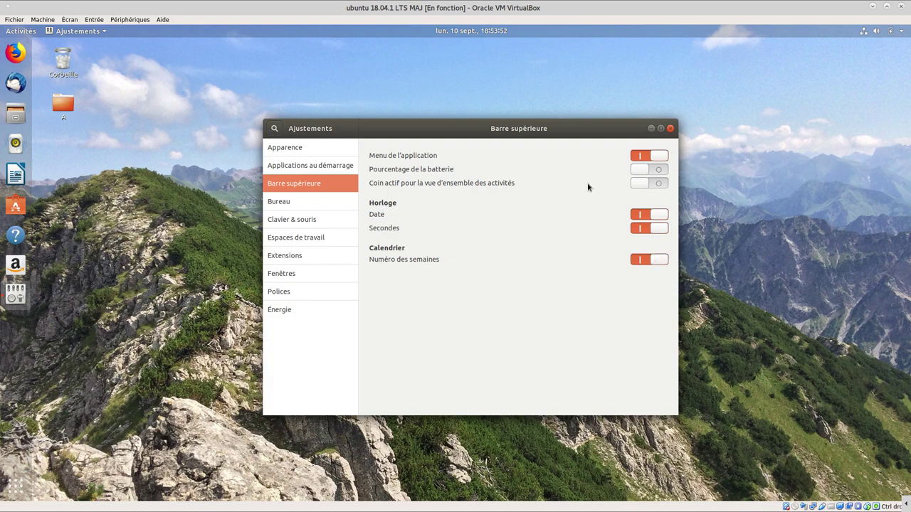
click(456, 32)
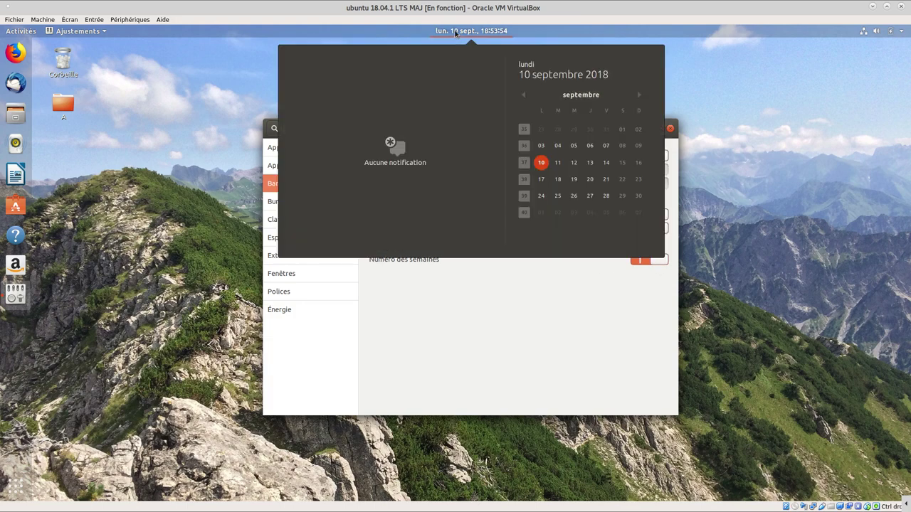
click(455, 32)
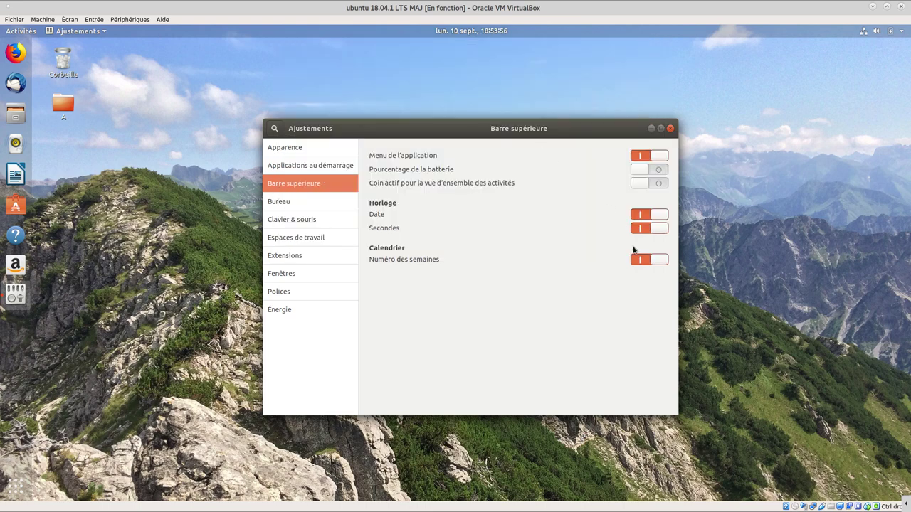
- Disable the calendar's week numbers and the clock's seconds and date, and close Ajustements
click(649, 261)
click(638, 229)
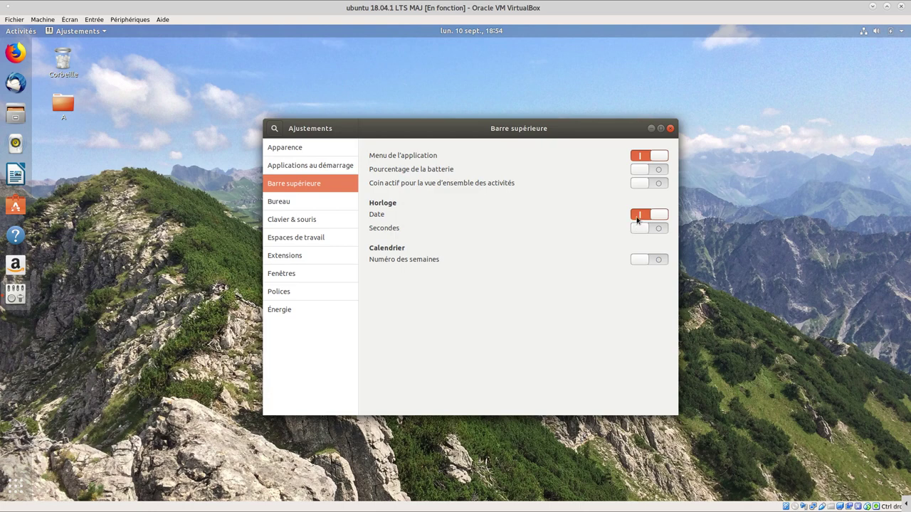
click(639, 215)
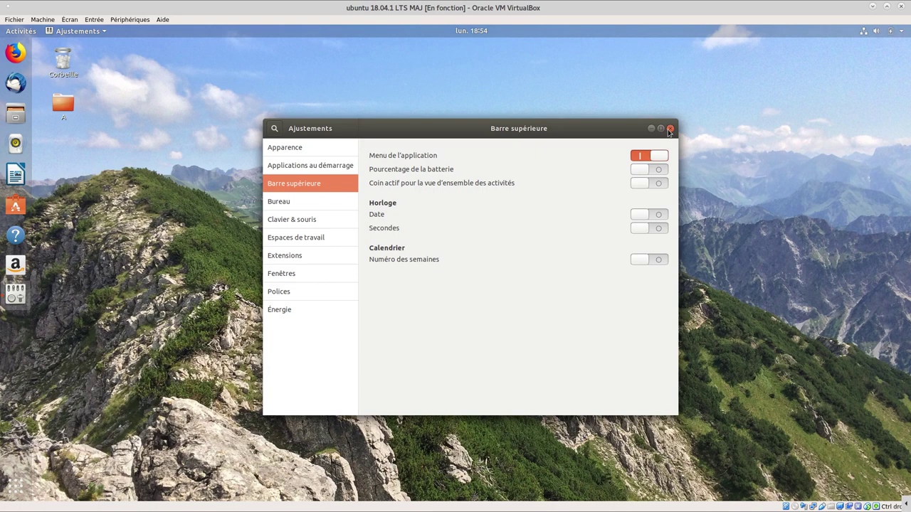
click(670, 128)
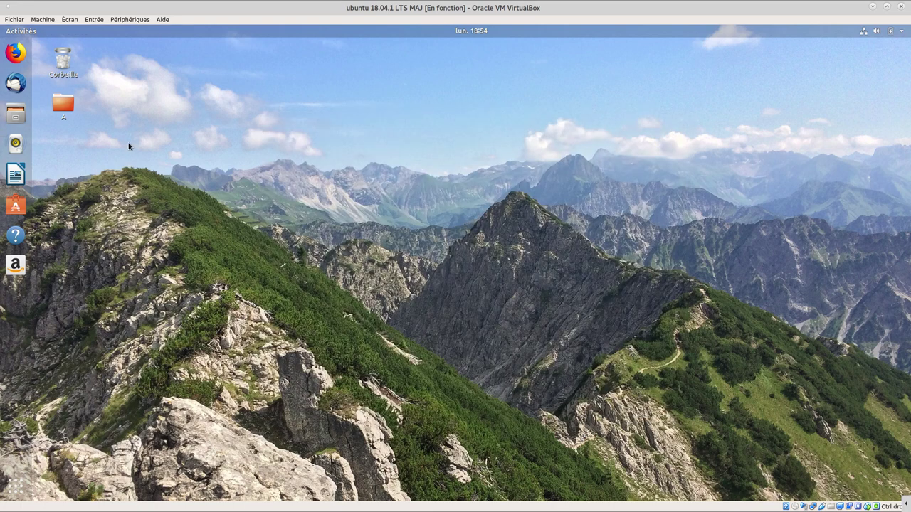
- Open folder A from the desktop to view its contents
click(60, 104)
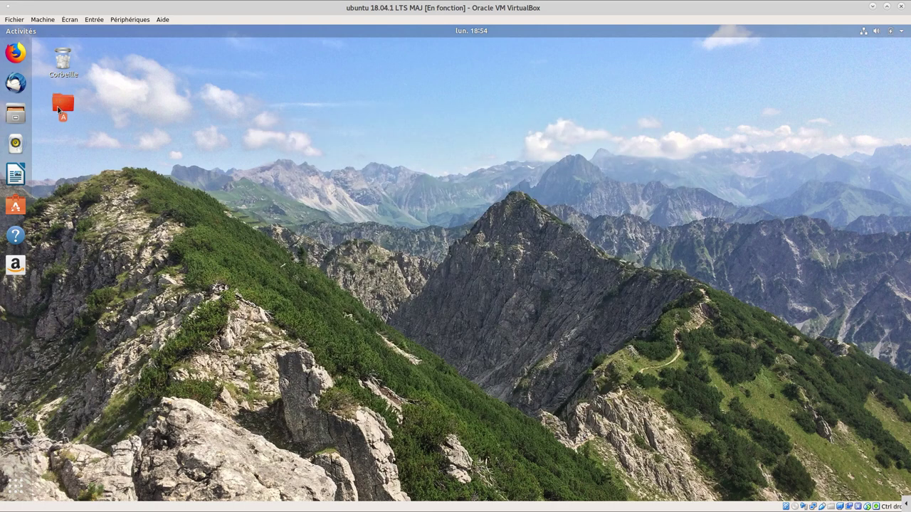
double_click(59, 107)
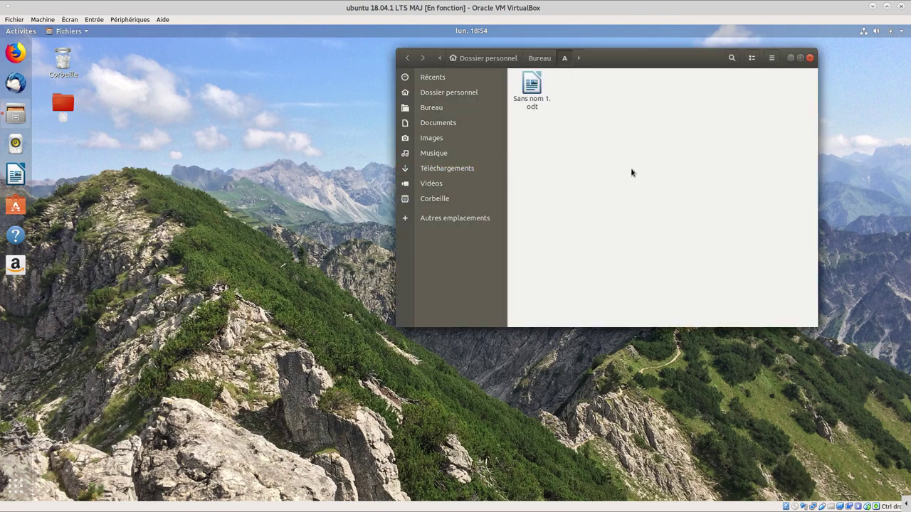
- Create a new folder named qbc inside folder A
right_click(633, 170)
click(665, 181)
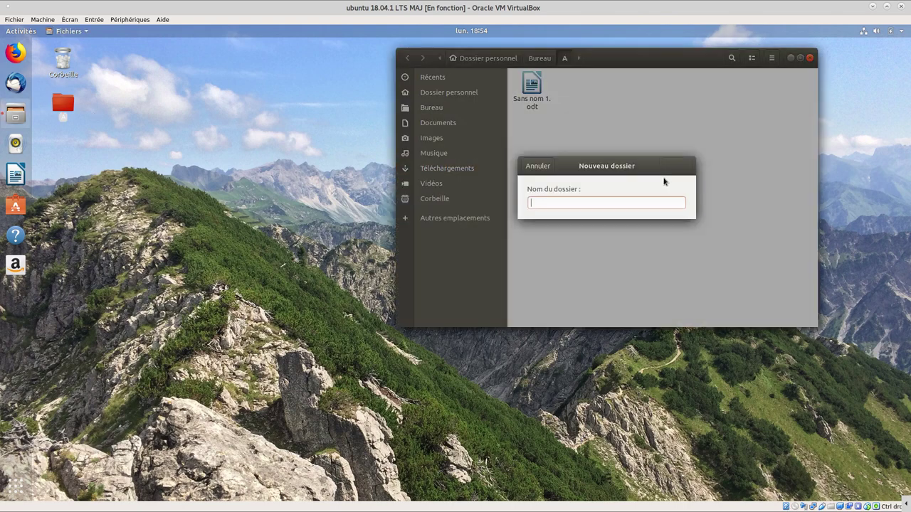
text(cf)
key(BackSpace)
key(BackSpace)
text(qbc)
key(Return)
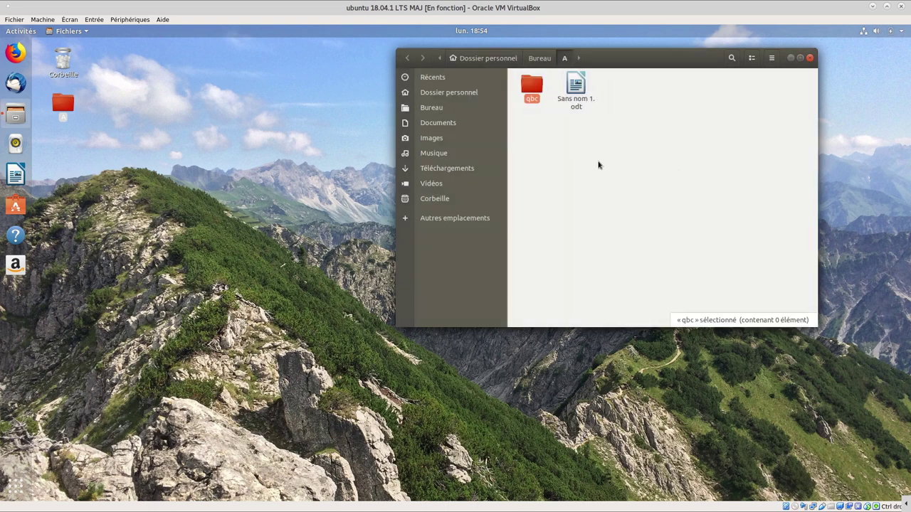
- Create a second folder named qb inside folder A and close the file manager window
right_click(597, 165)
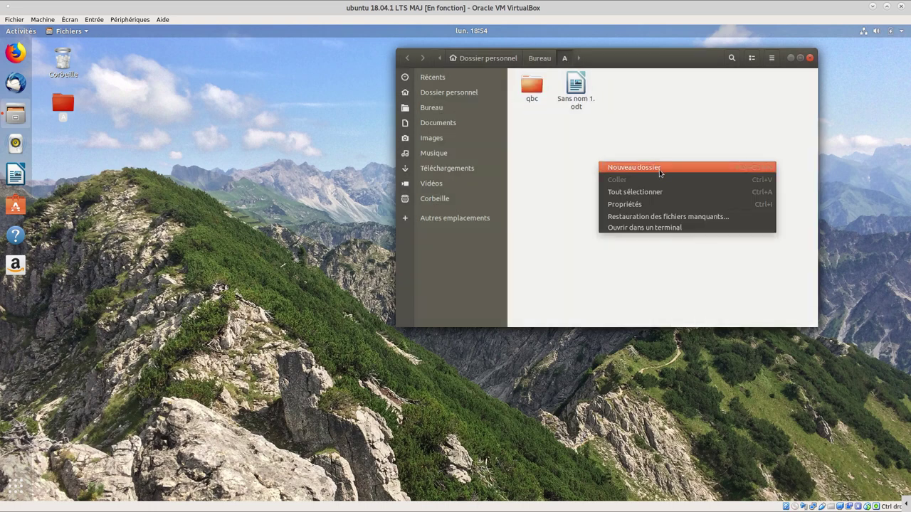
click(659, 169)
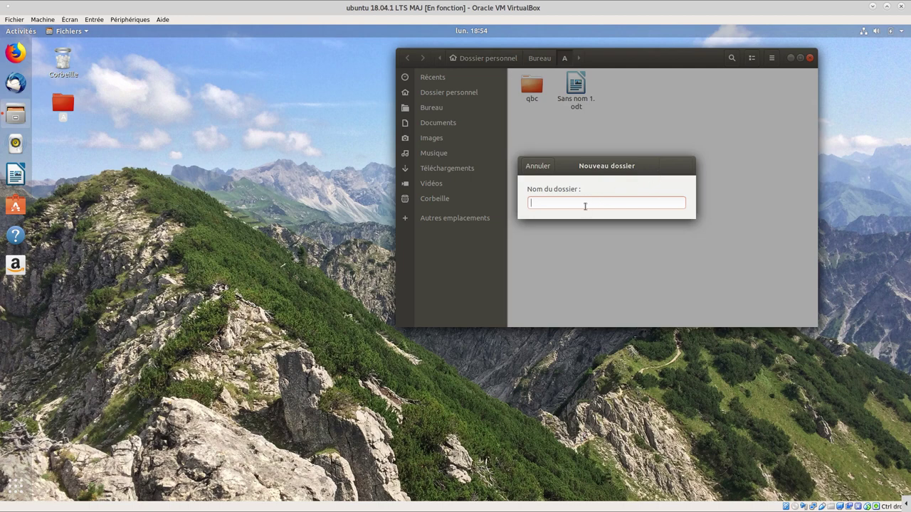
text(q)
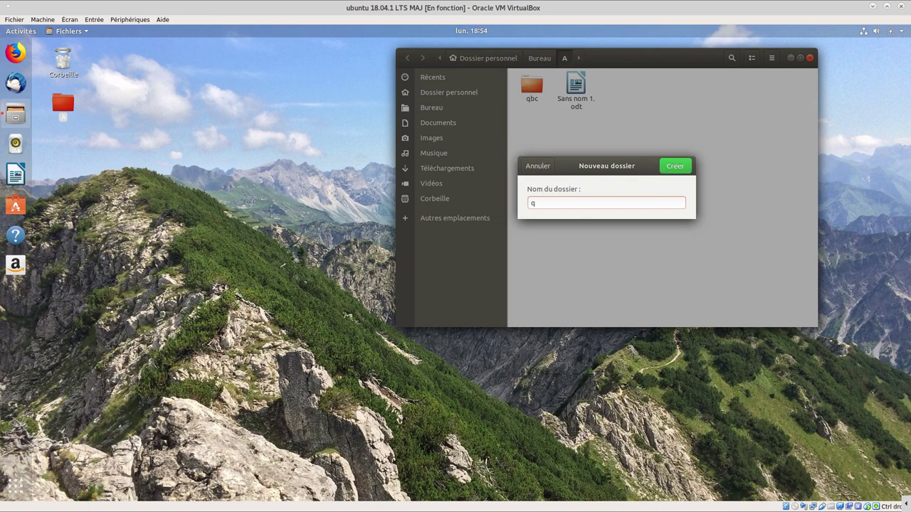
text(bb)
key(BackSpace)
text(c)
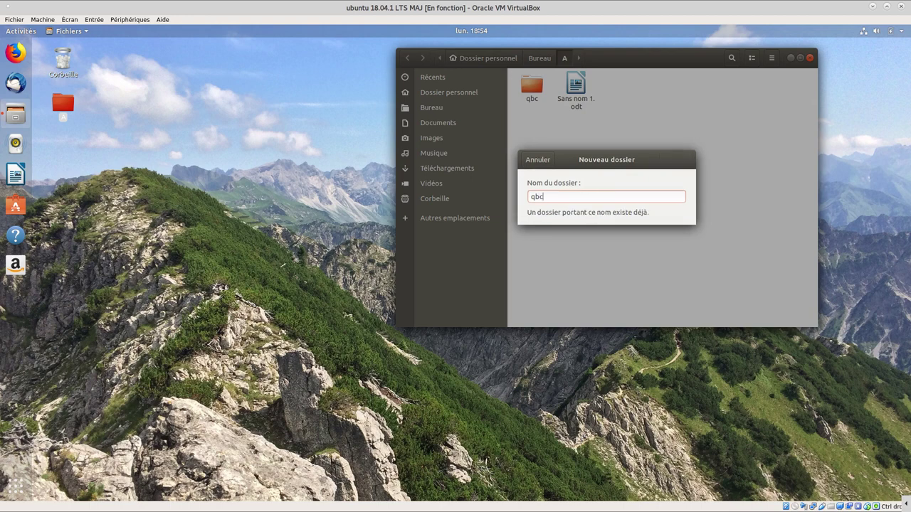
key(BackSpace)
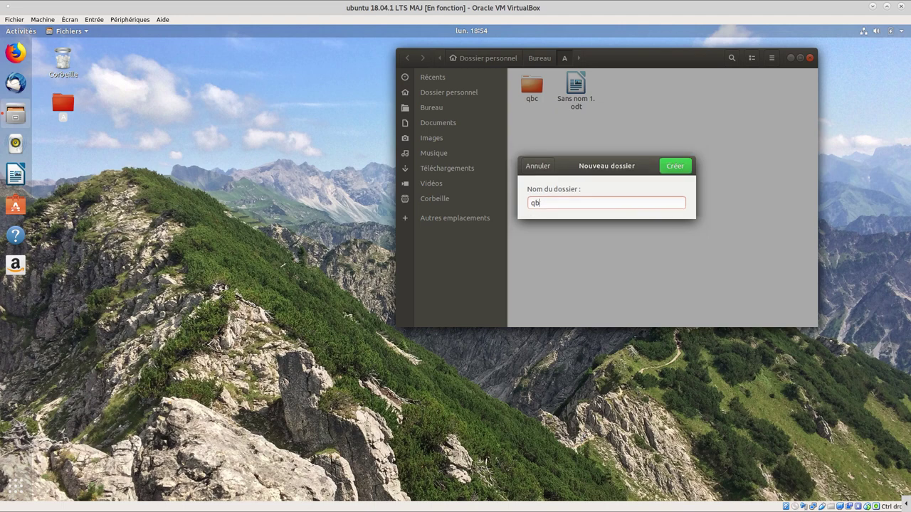
key(Return)
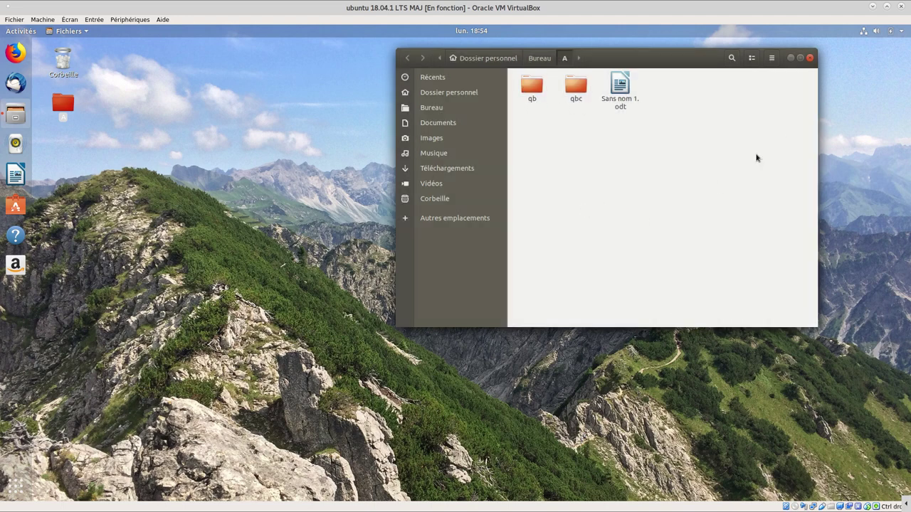
click(810, 58)
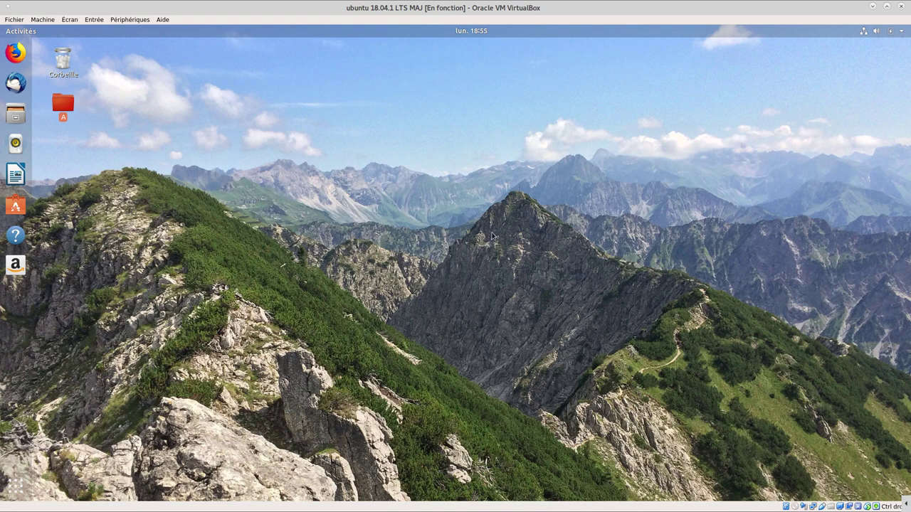
- Shut down the Ubuntu virtual machine from its system controls and confirm Éteindre
click(901, 31)
click(875, 147)
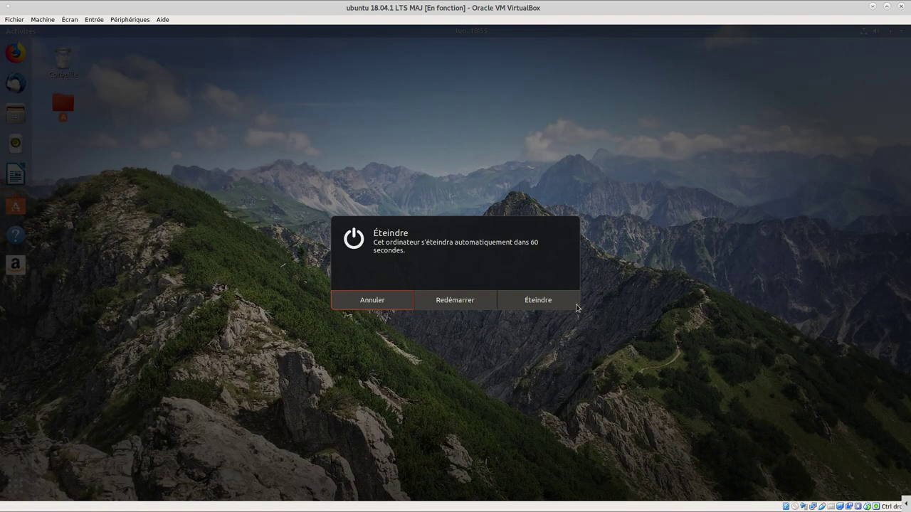
click(543, 302)
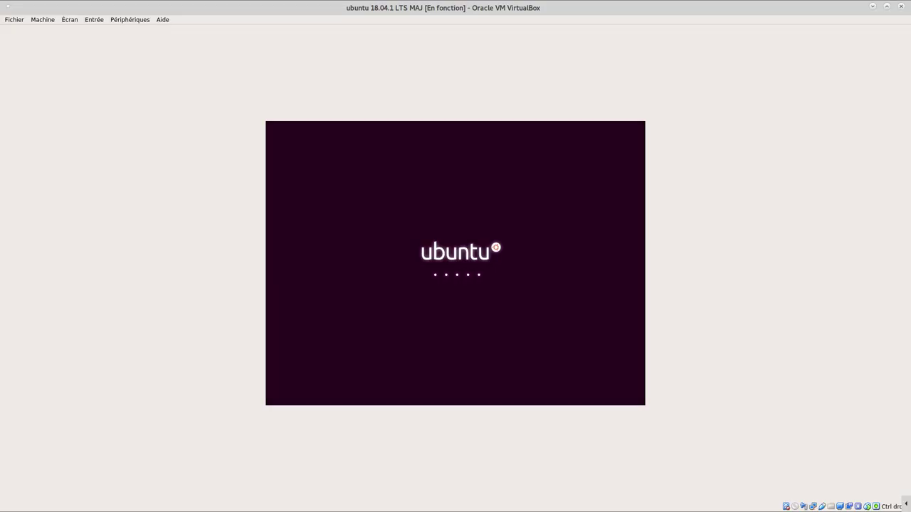